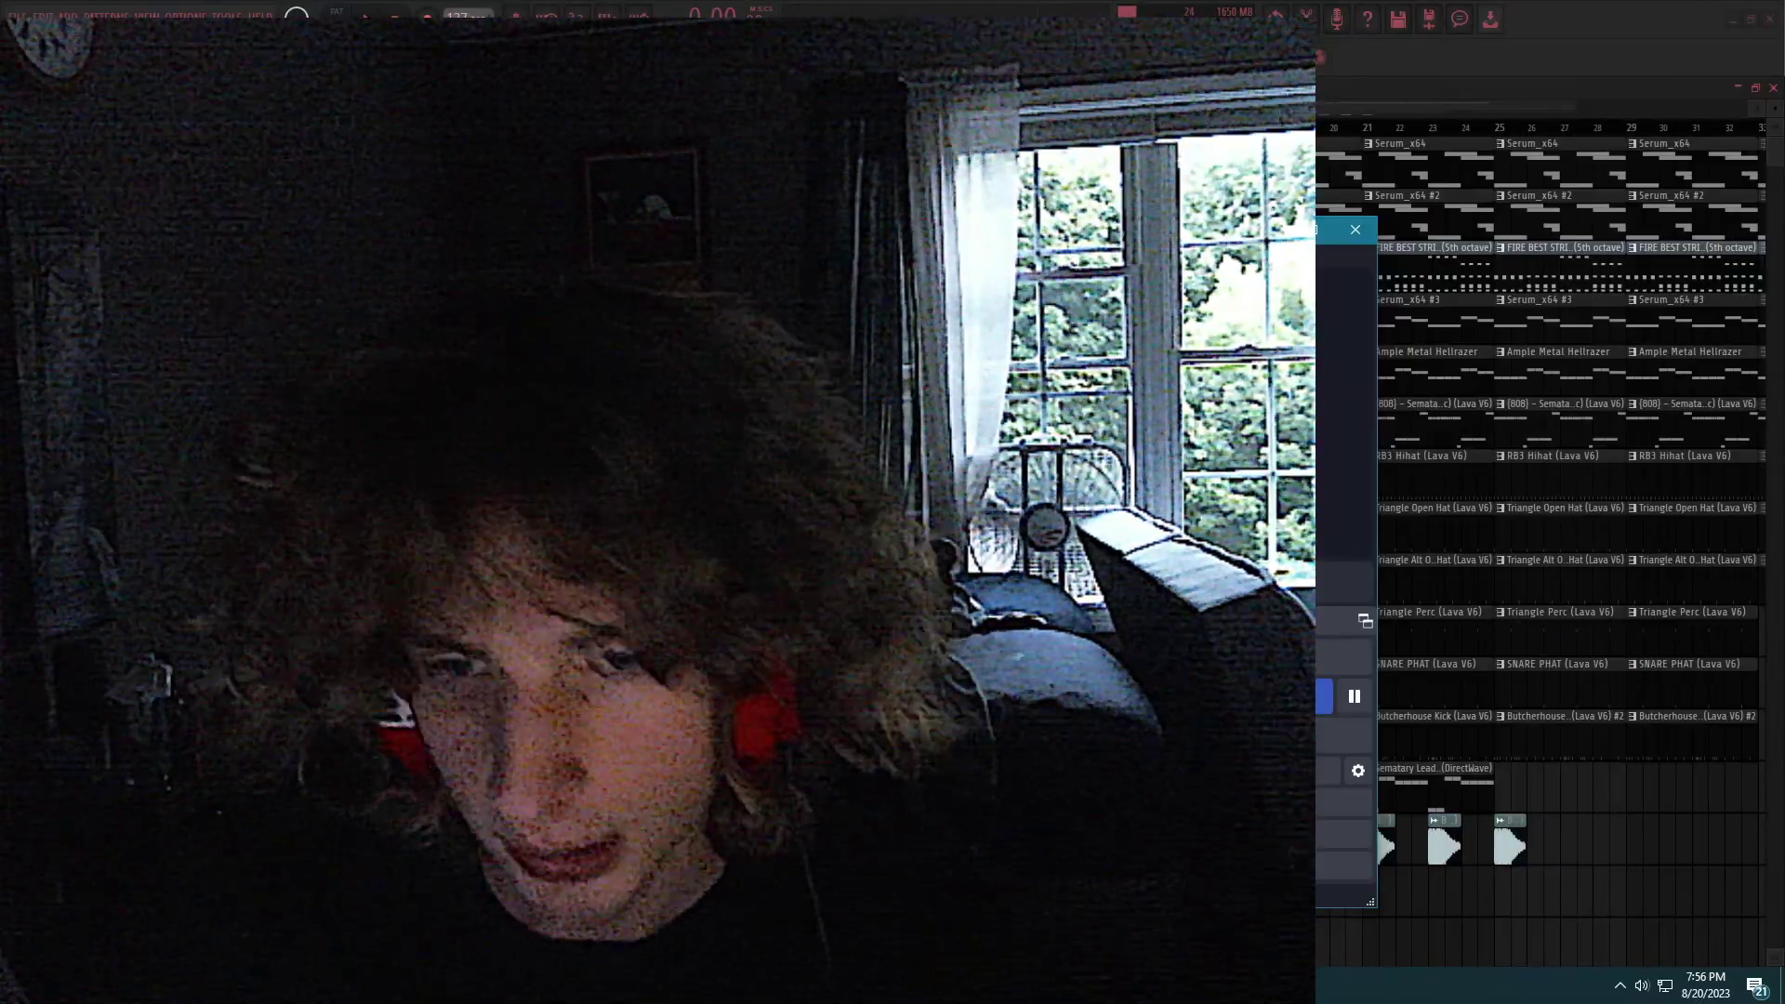
drag(985, 281, 799, 421)
click(853, 132)
key(space)
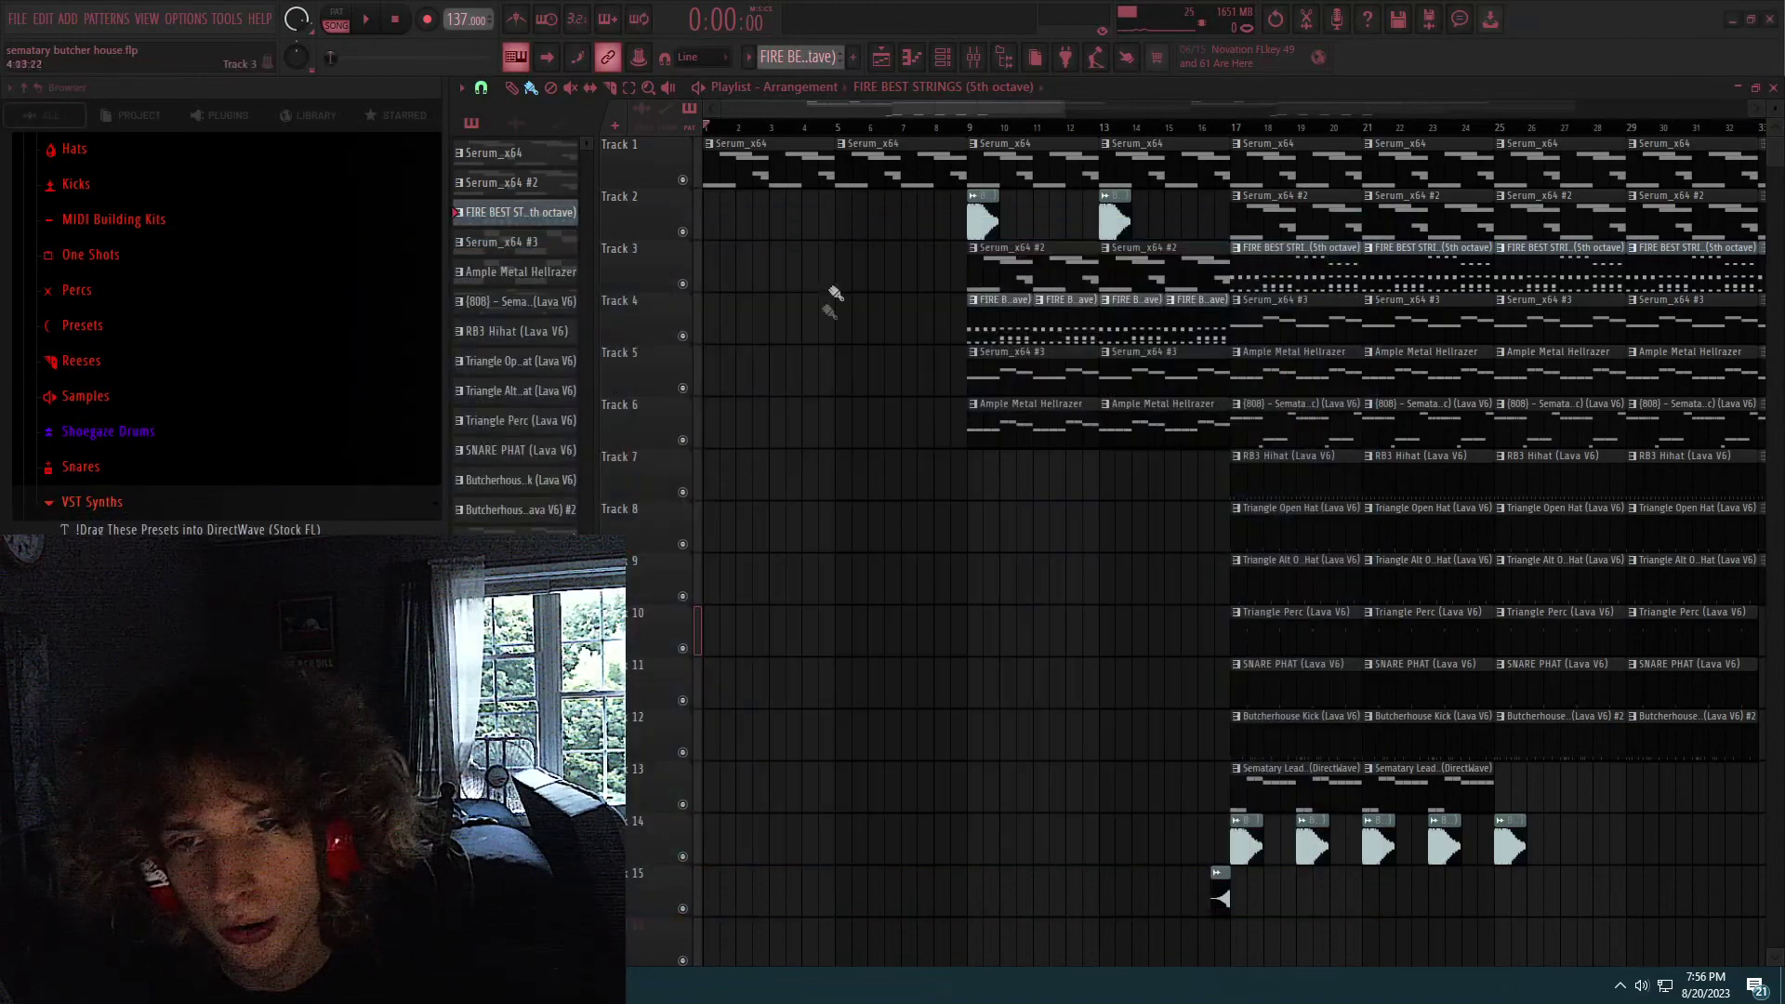
Show the Serum_x64 pattern in the channel rack and review the oscillator and FX settings of its IM_A_SINNER_LEAD preset.
click(941, 55)
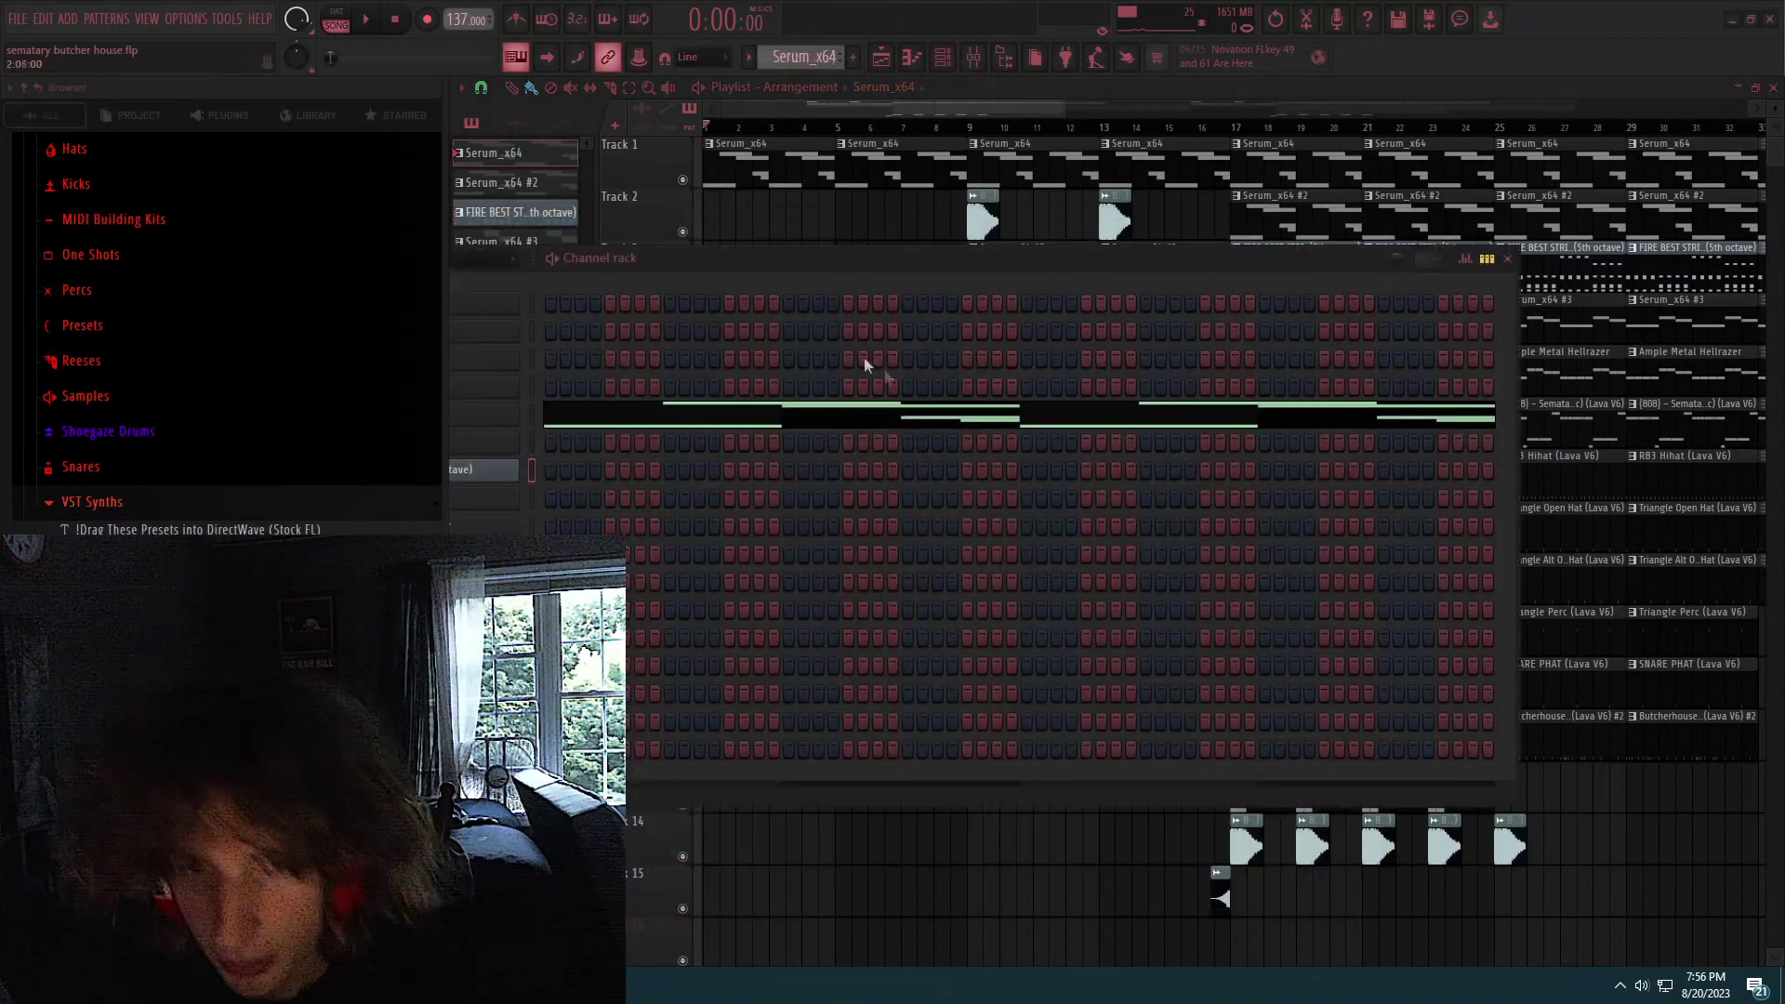
drag(856, 260, 1224, 255)
click(818, 403)
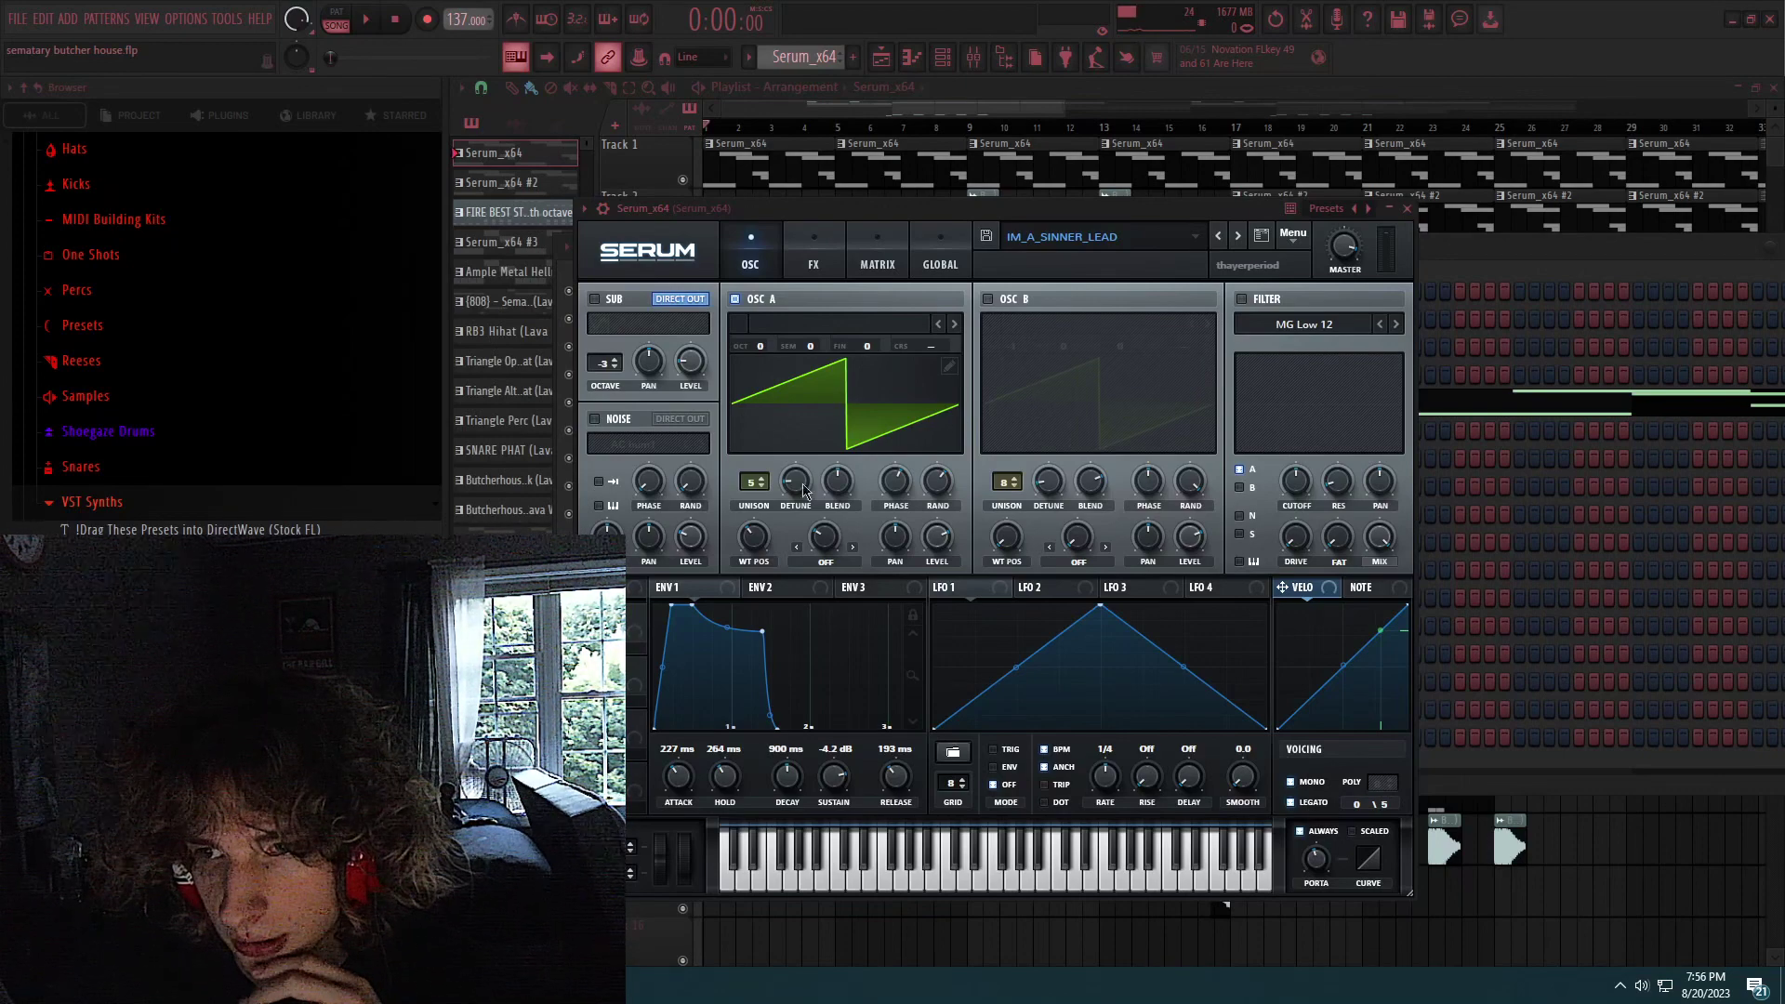
click(814, 244)
drag(1402, 363, 1402, 488)
click(1407, 208)
Open the Serum_x64 melody in a maximized piano roll and play it back.
right_click(881, 400)
click(921, 402)
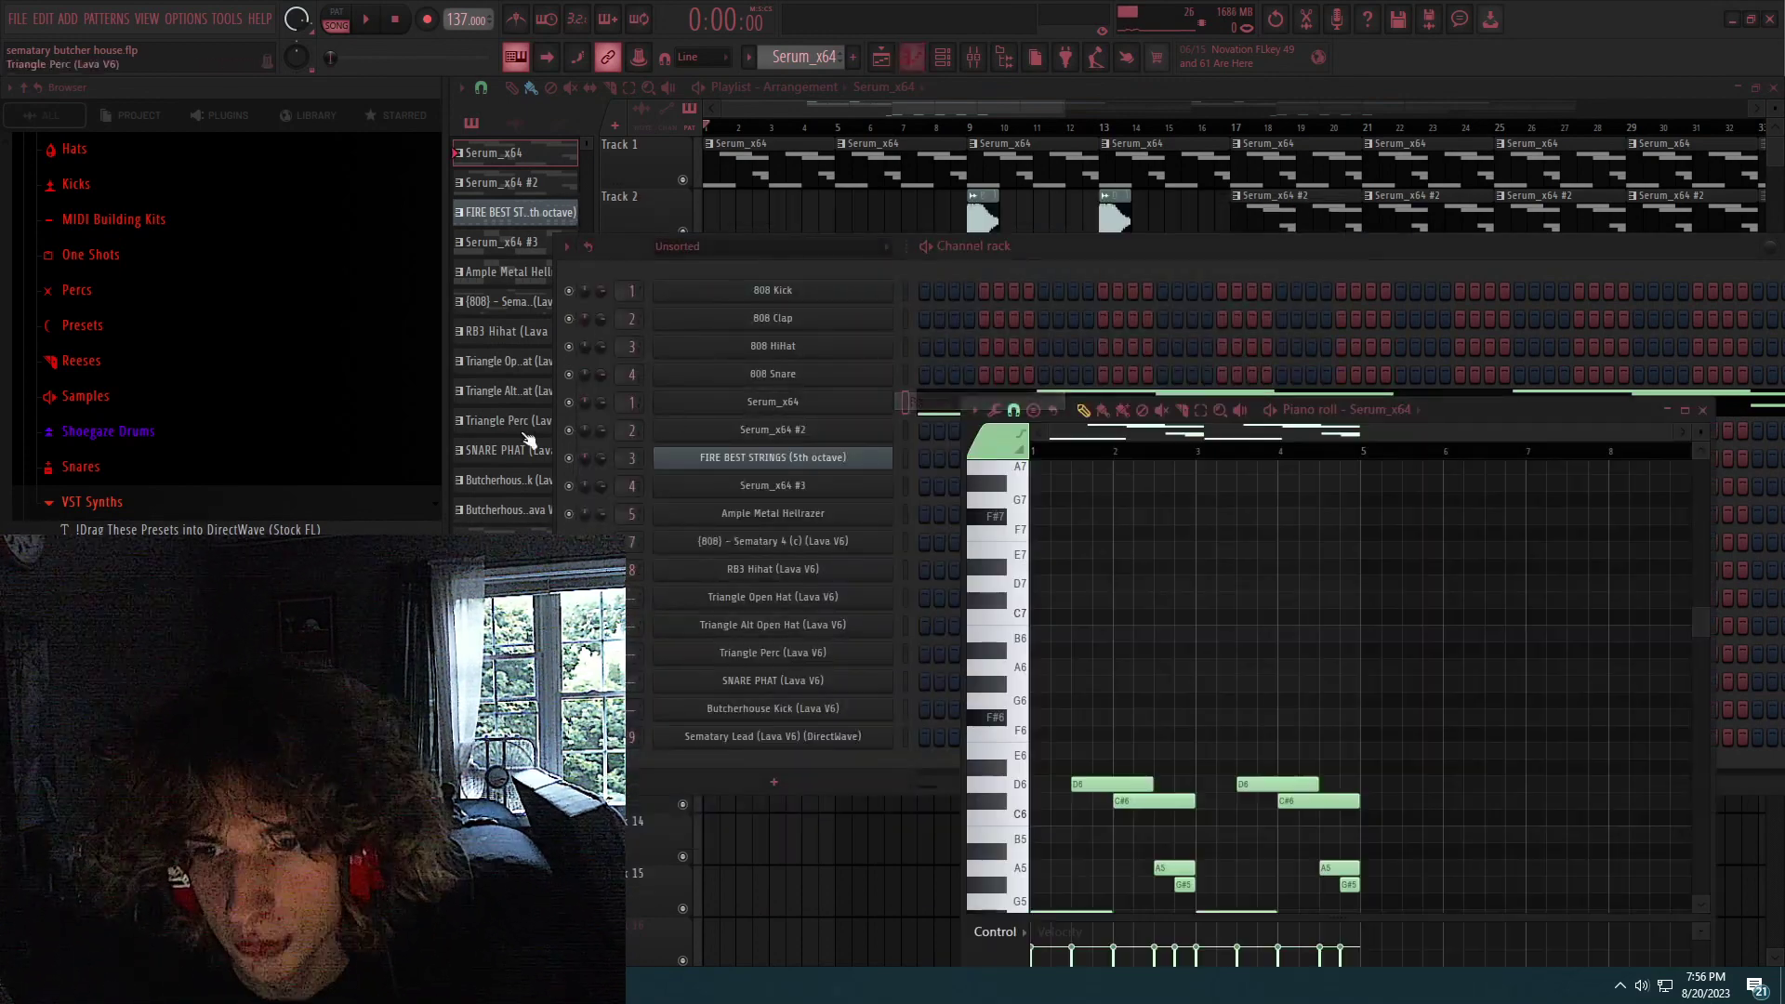
double_click(1471, 418)
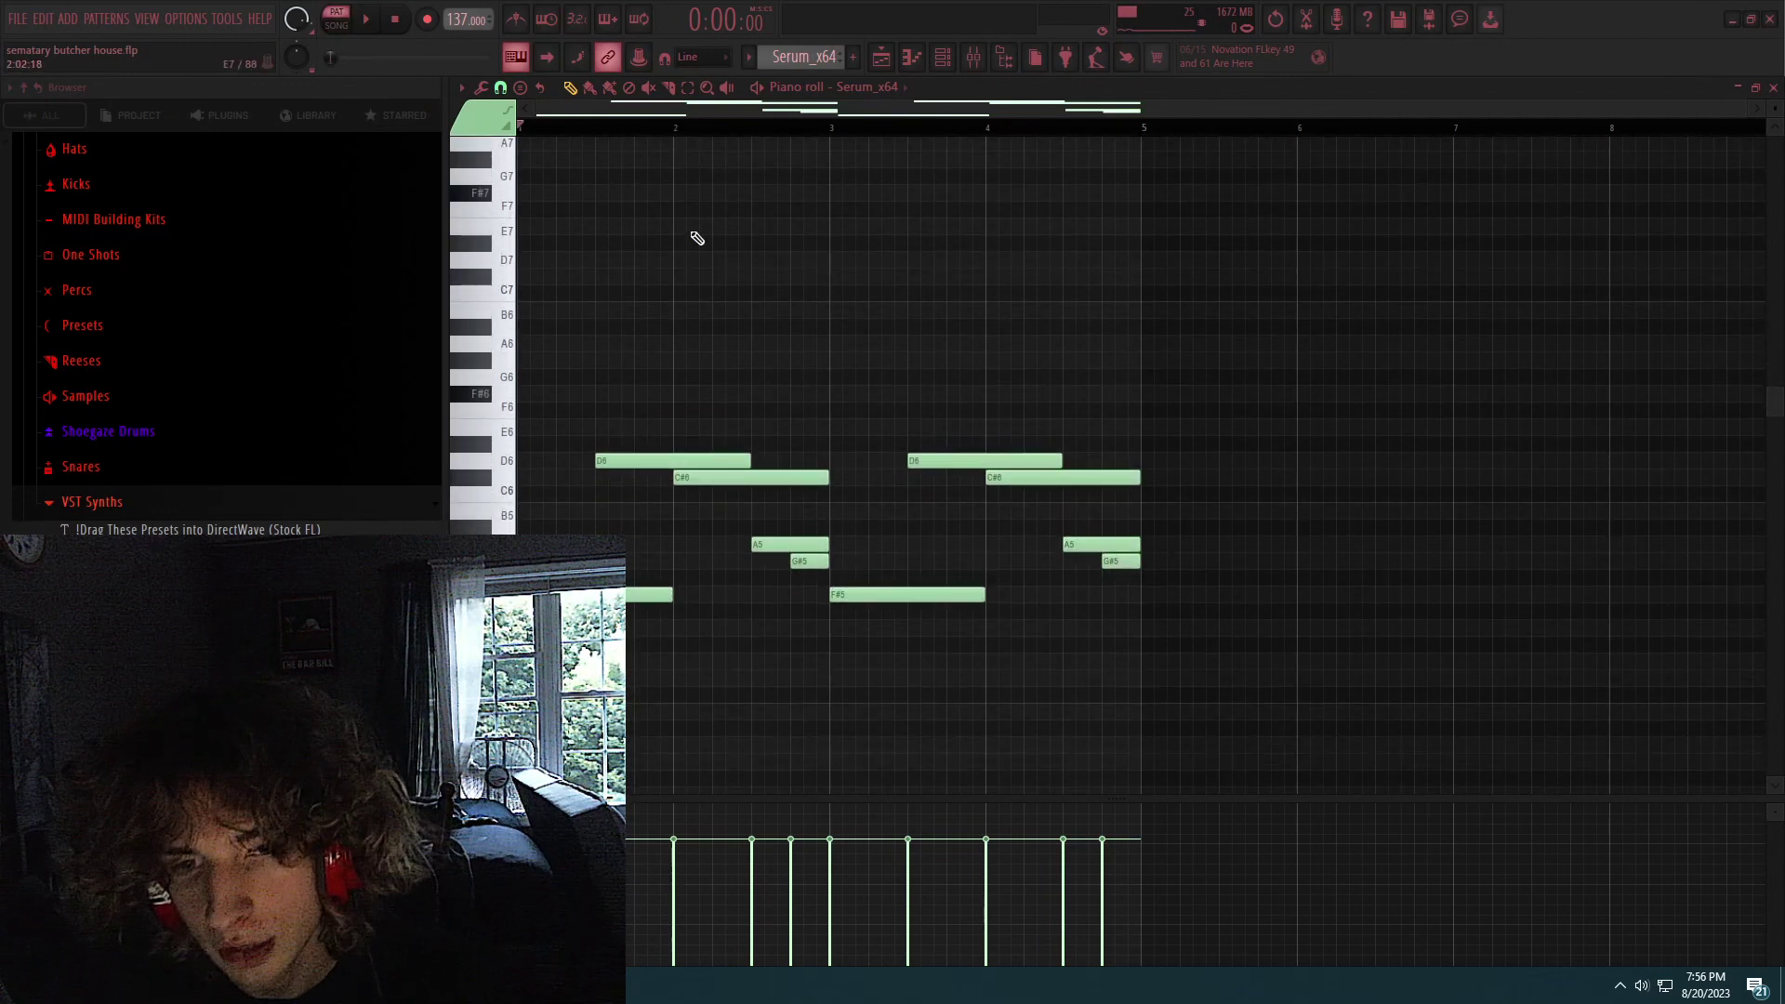
key(space)
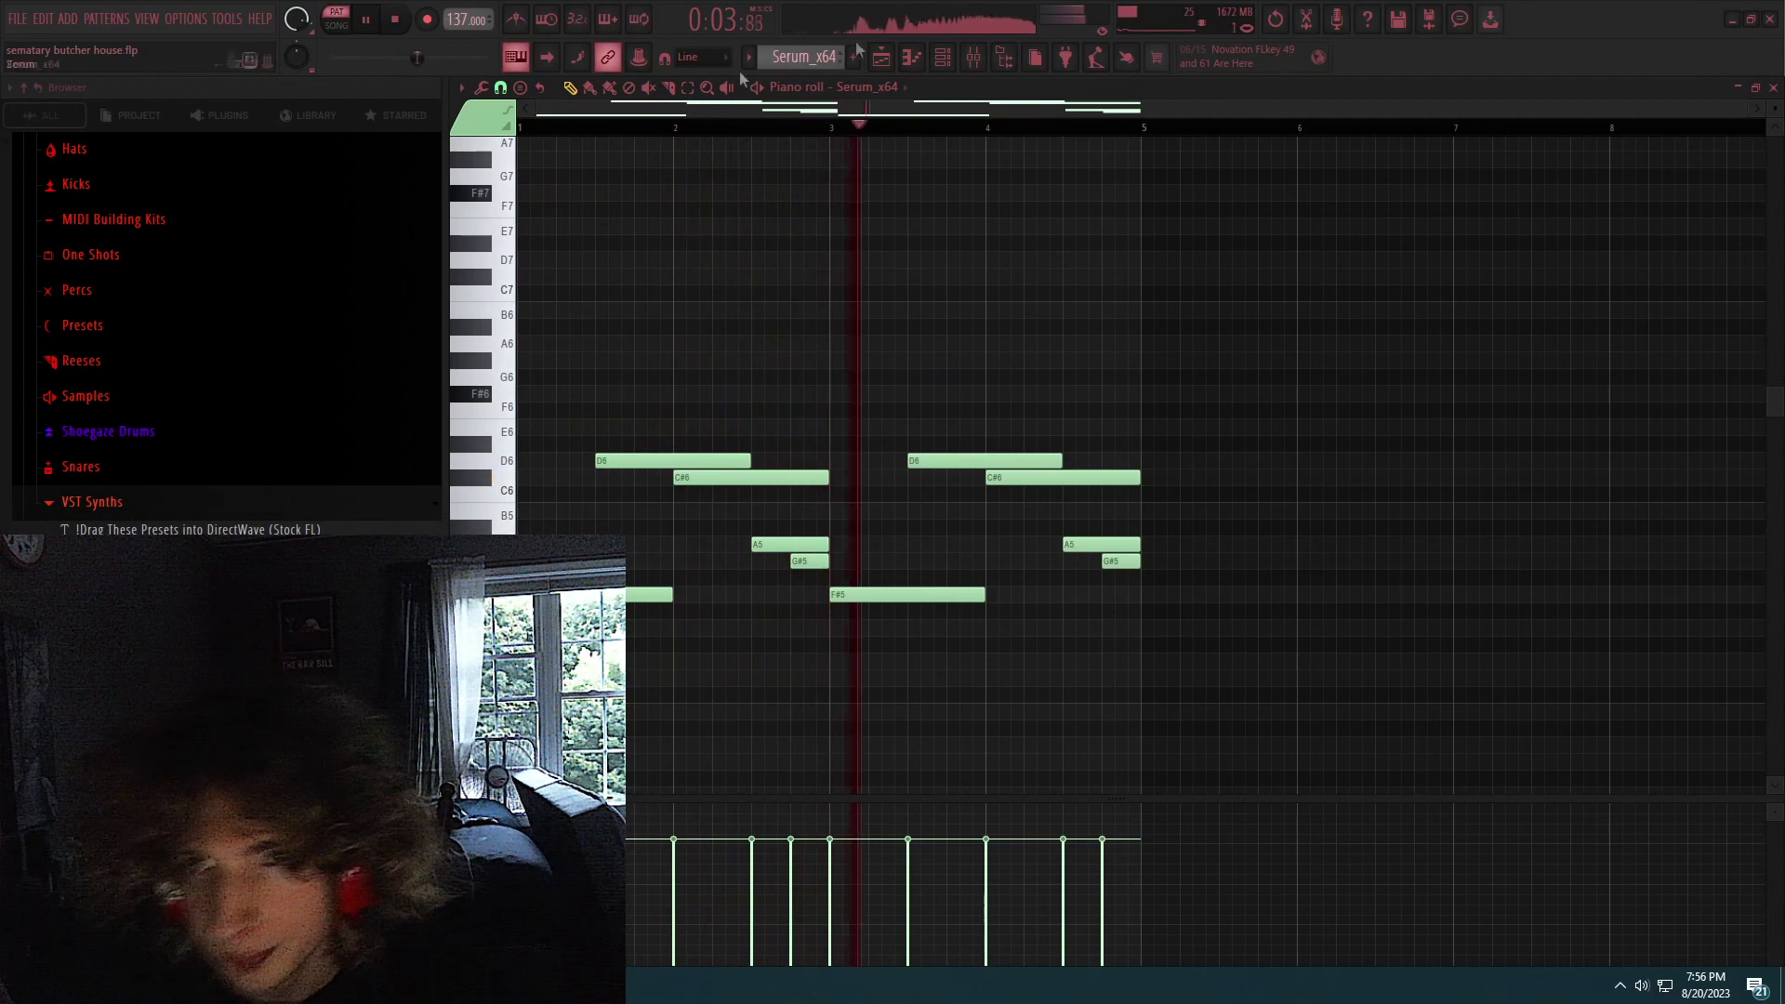
key(space)
Examine the ValhallaRoom reverb settings on the Serum_x64 mixer track, and return to the channel rack.
key(F9)
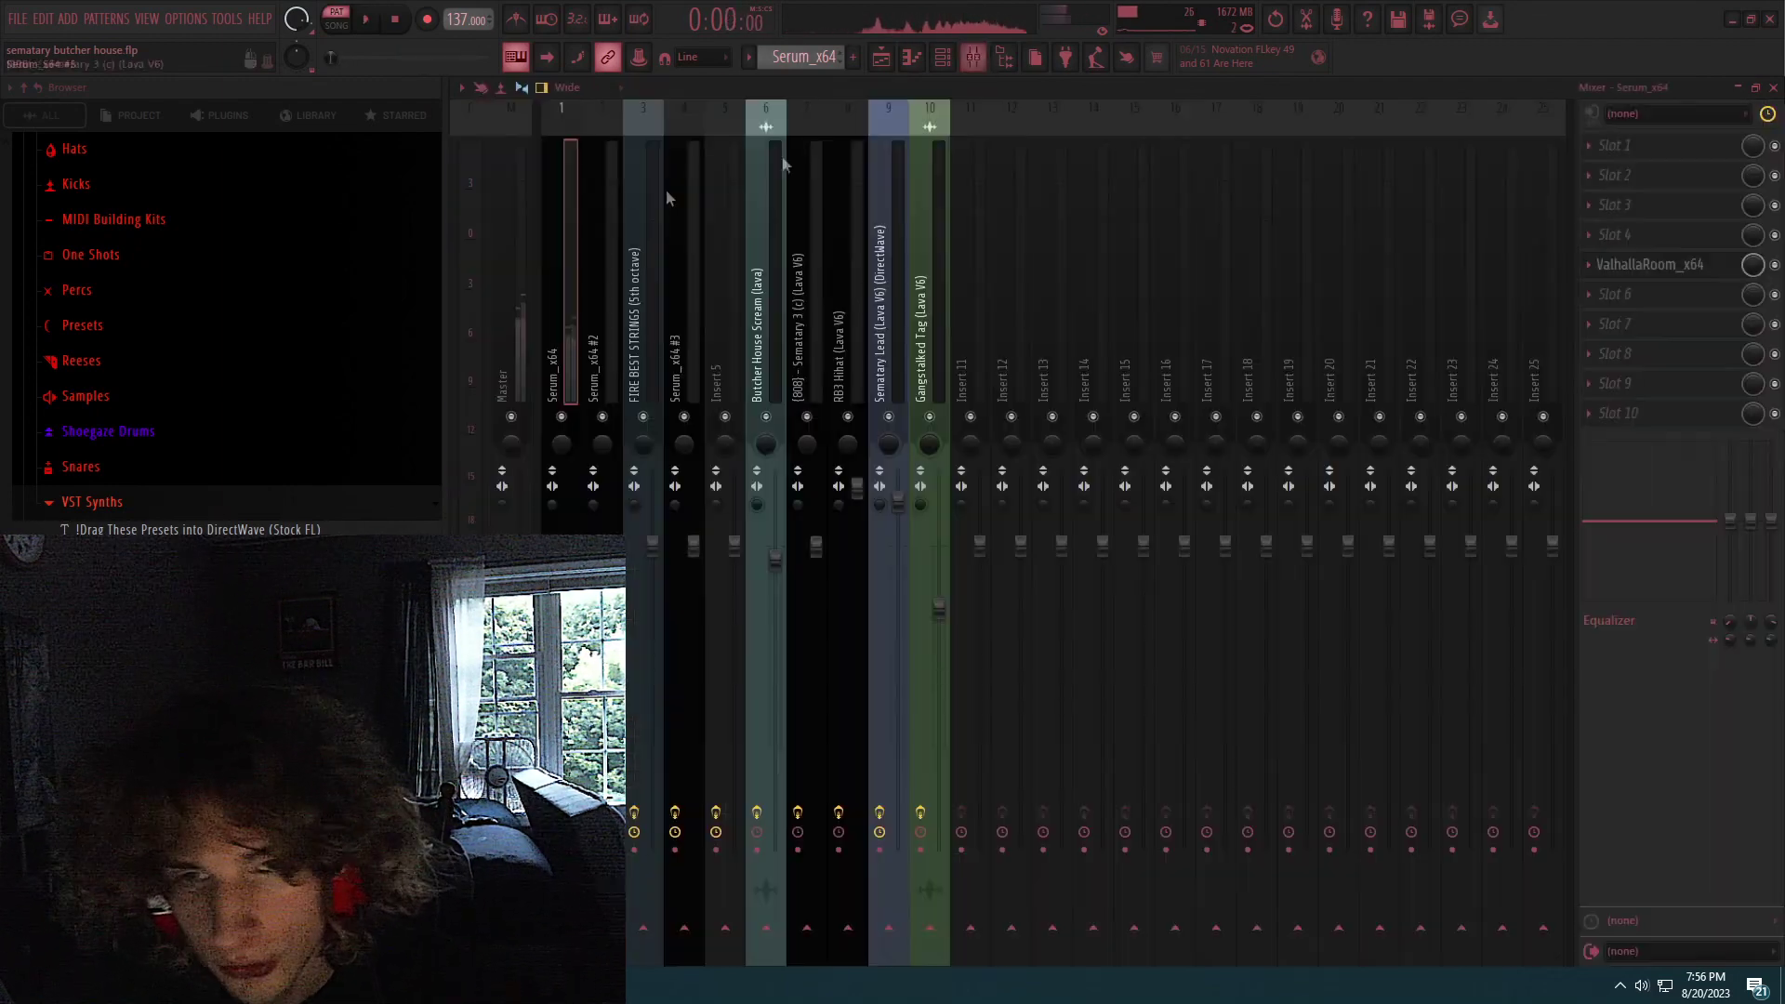
click(1720, 266)
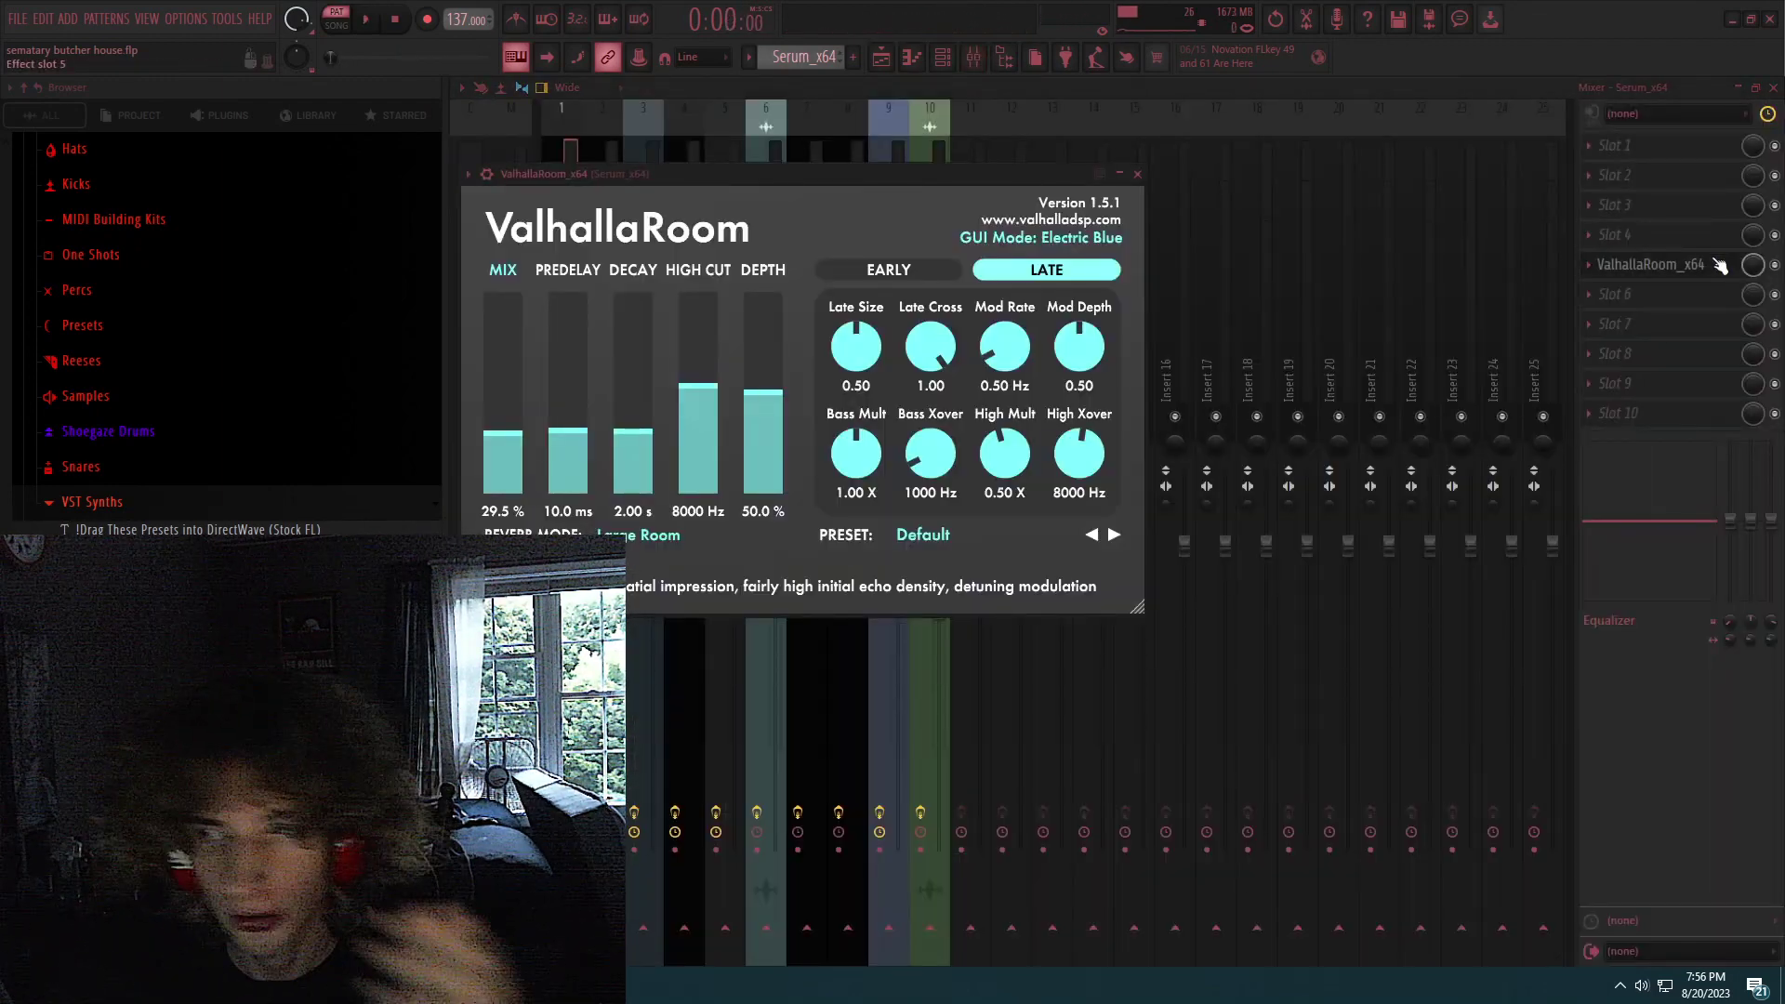
click(1721, 266)
click(1773, 88)
click(1773, 87)
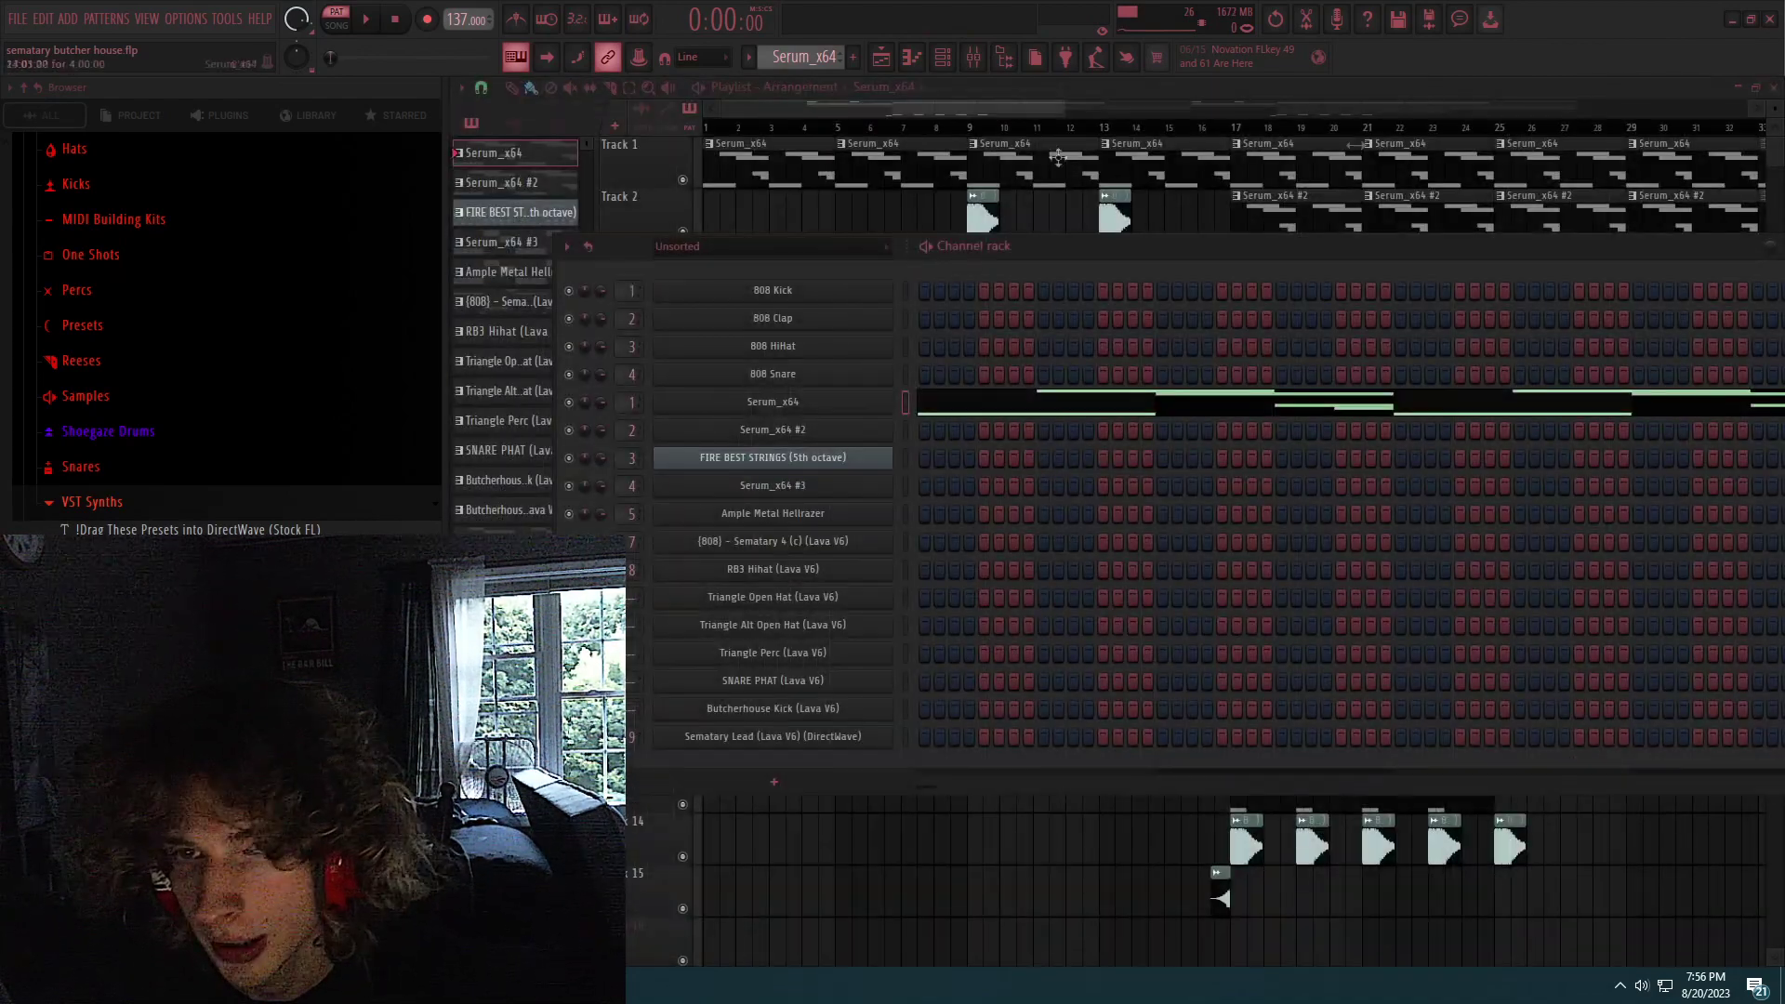
Review the oscillator, FX and modulation matrix settings of the Serum_x64 #2 instrument's HAW_LEAD preset, and close it.
click(836, 432)
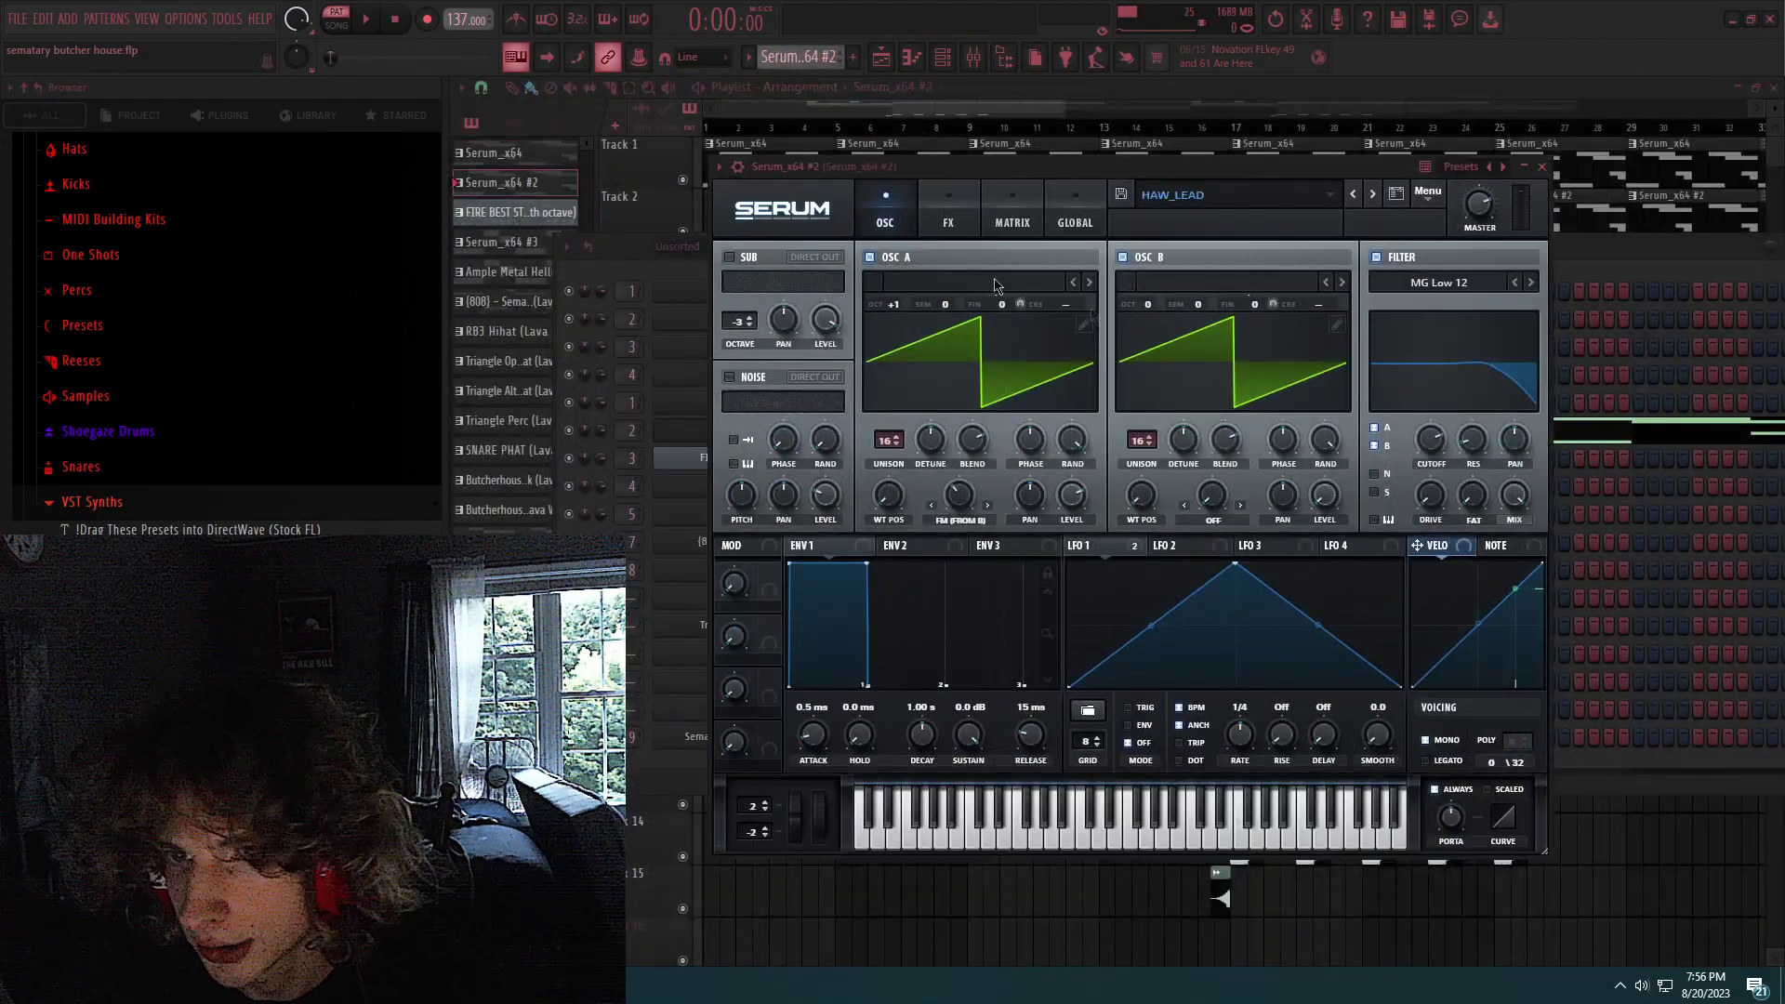
click(954, 221)
click(1034, 228)
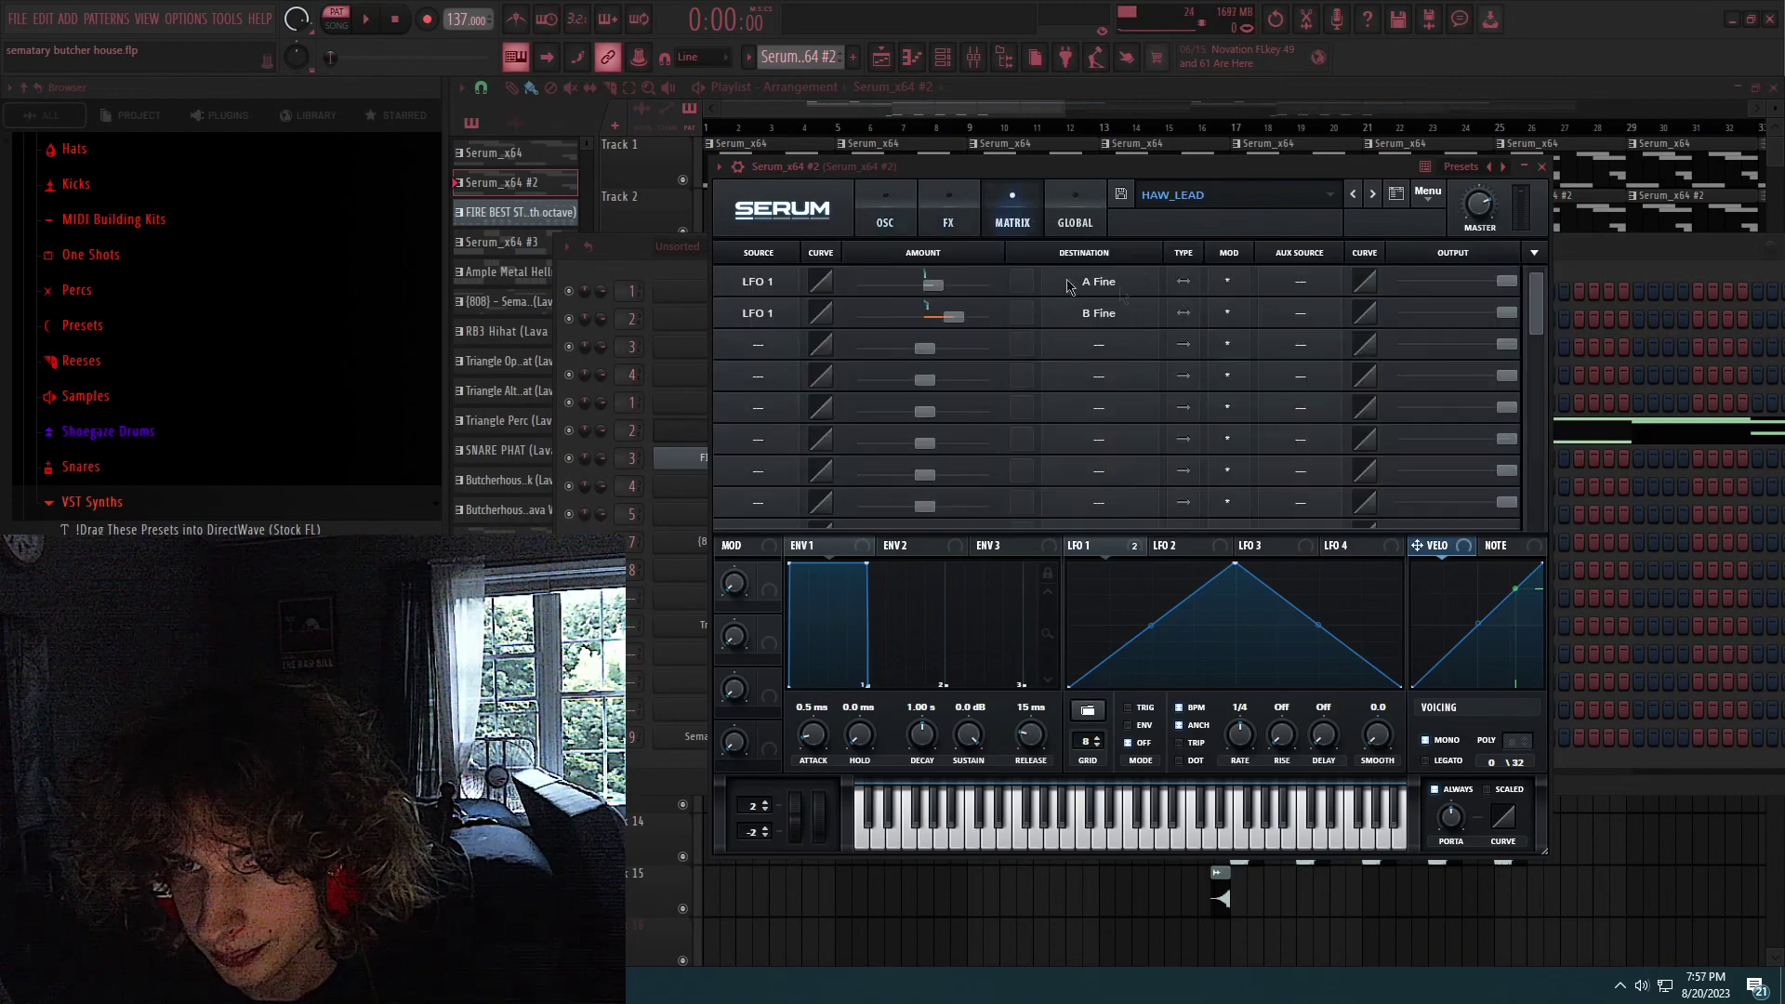
click(891, 212)
click(1541, 166)
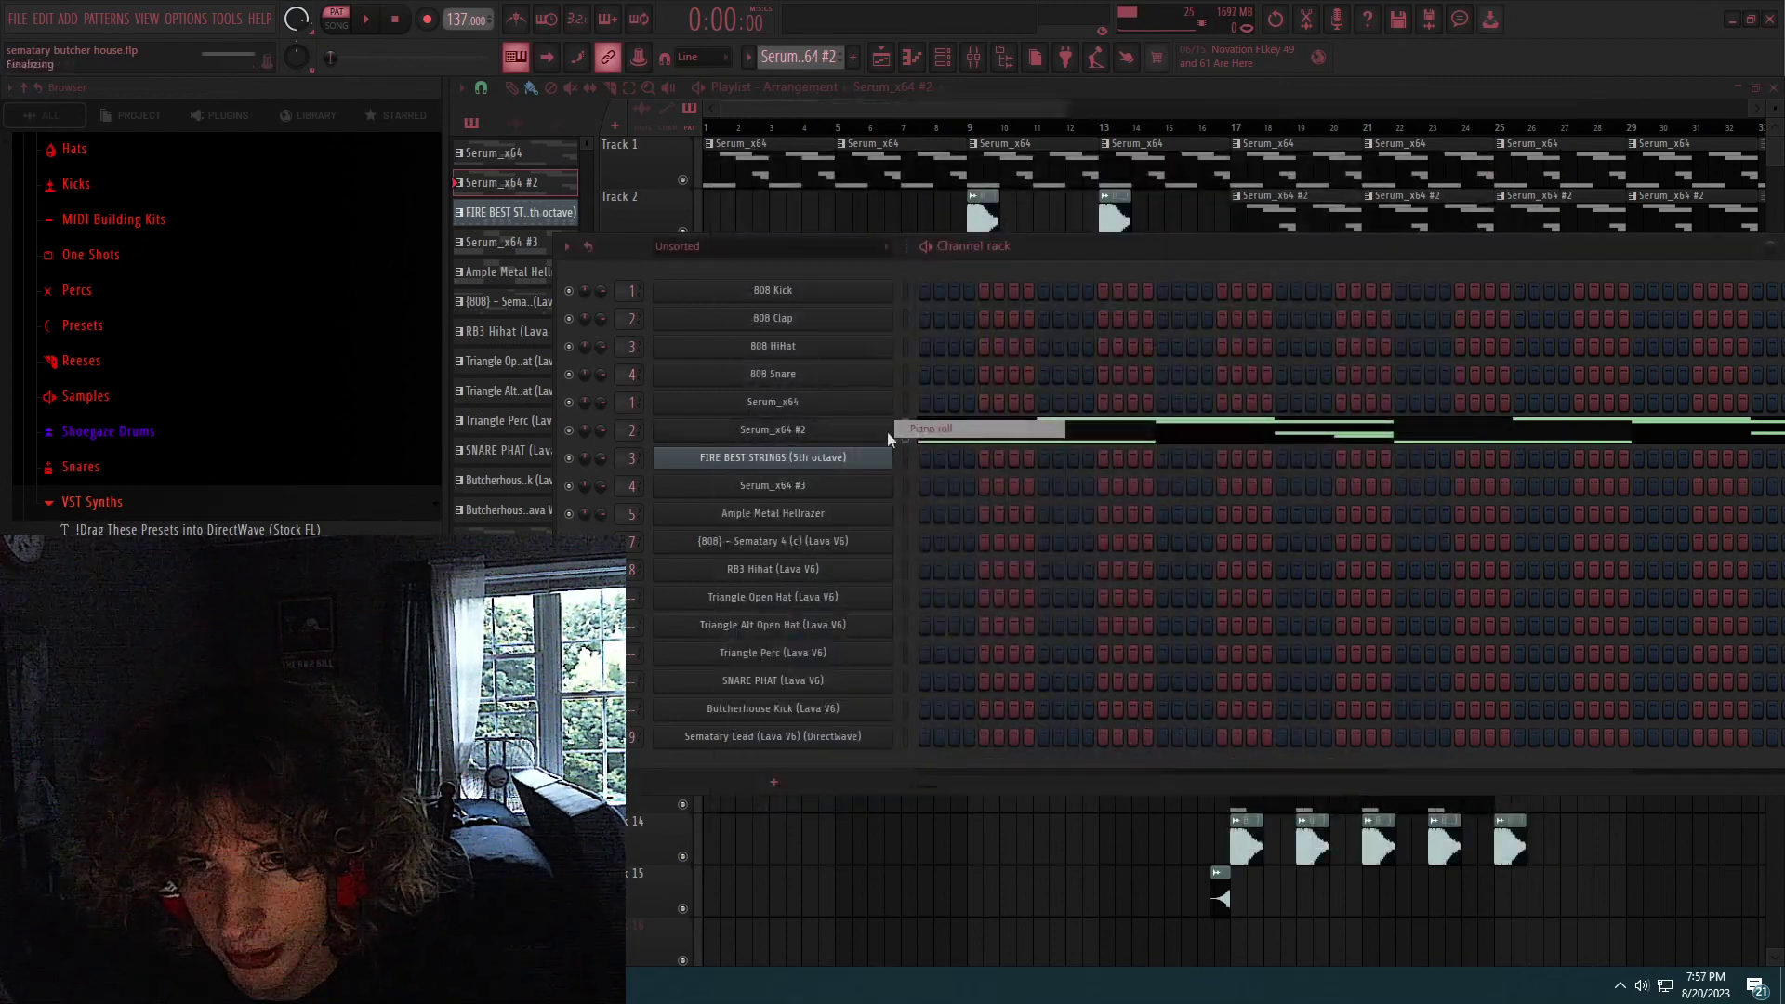
Open the Serum_x64 #2 notes in the piano roll and play them back.
click(930, 428)
key(space)
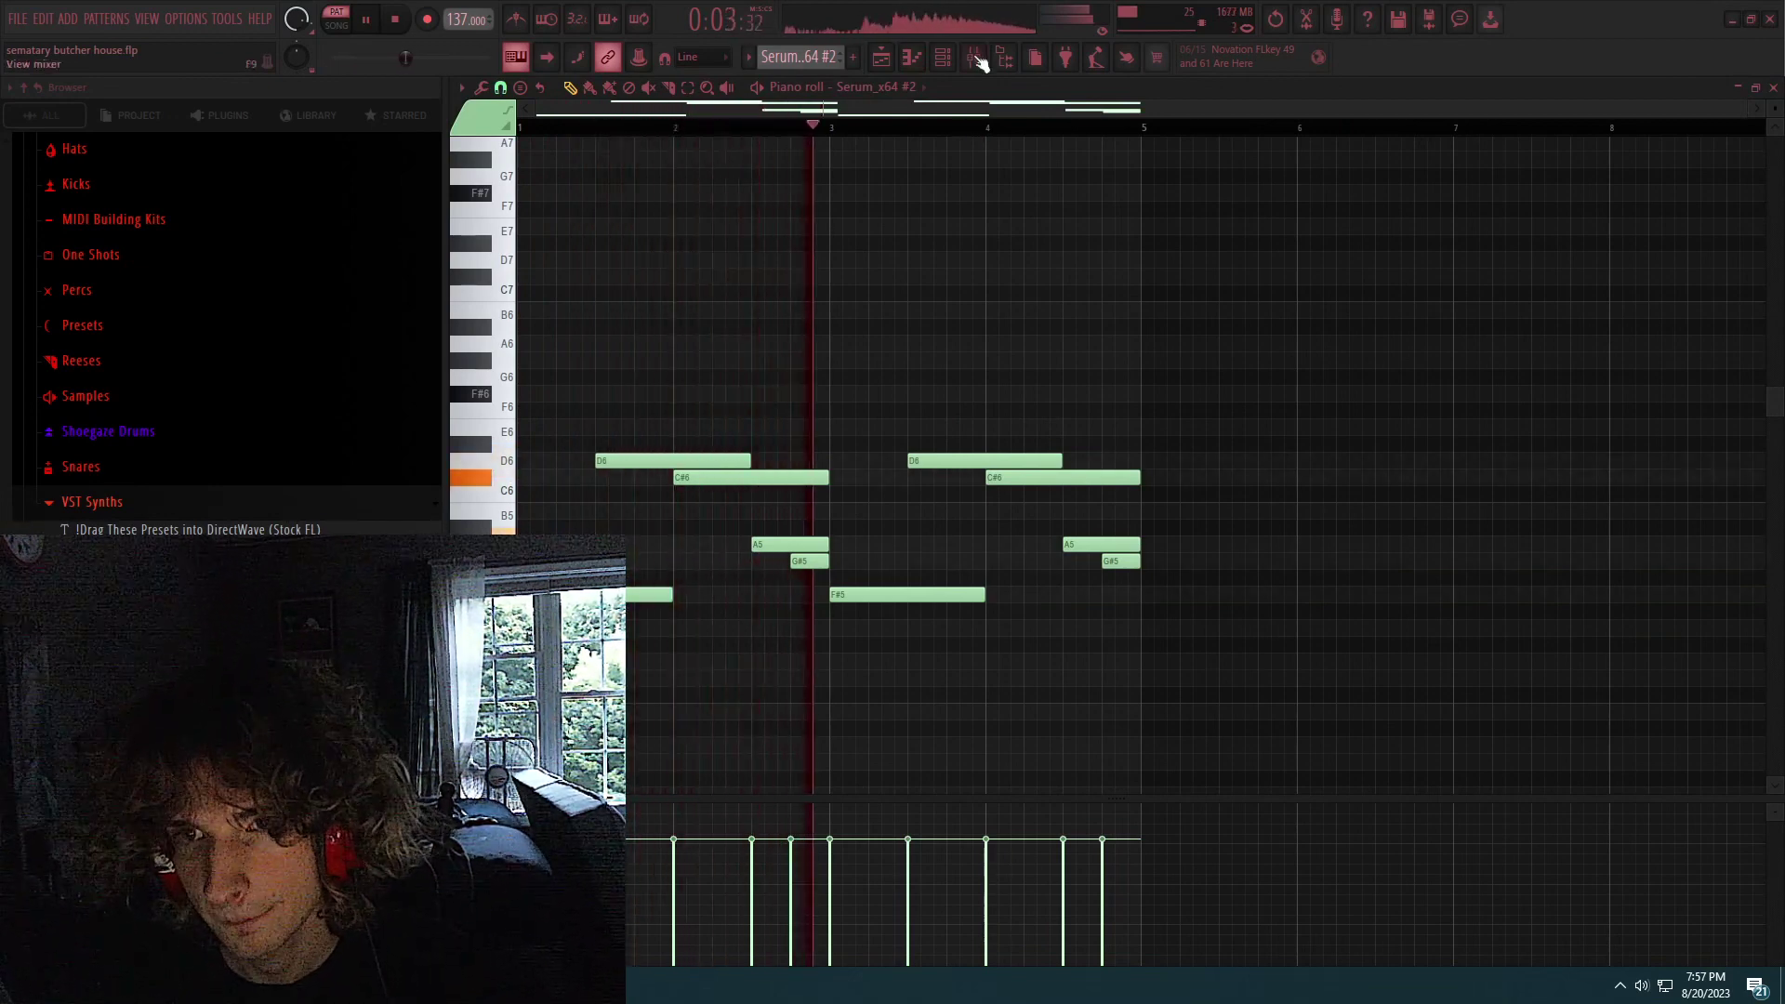
key(space)
Examine the ValhallaRoom and Fruity Delay 3 settings on the Serum_x64 #2 mixer track.
key(F9)
click(1706, 267)
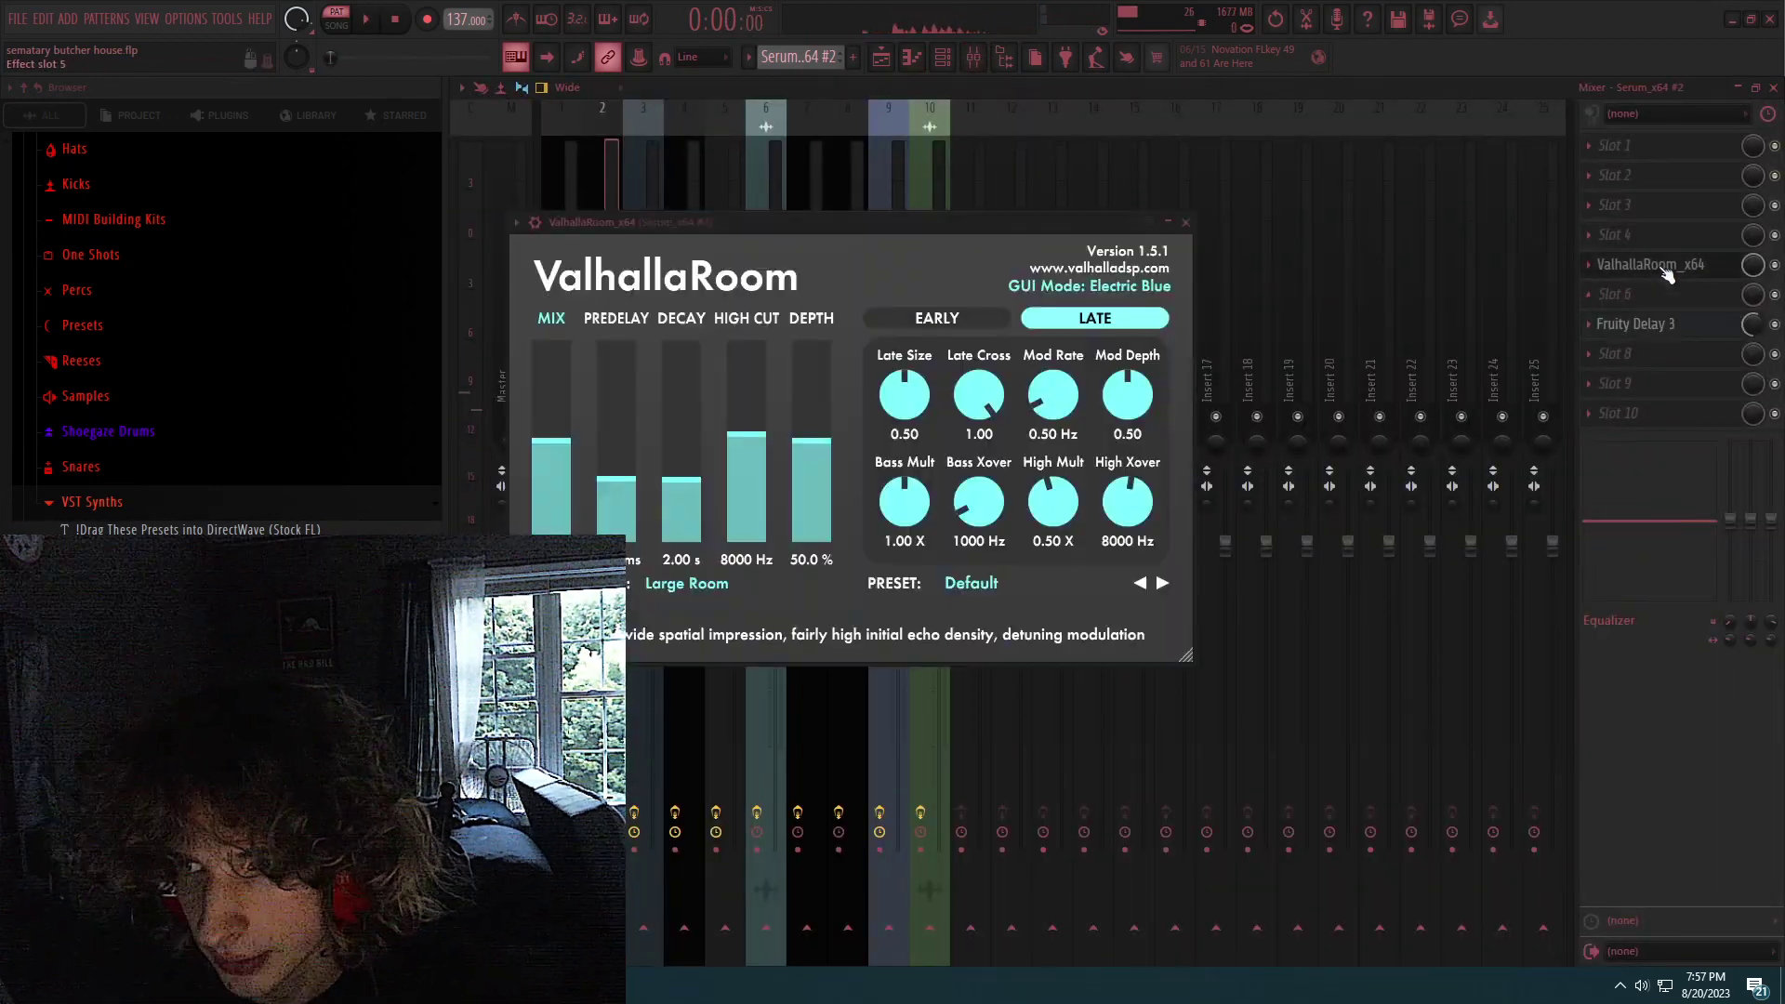
click(1637, 324)
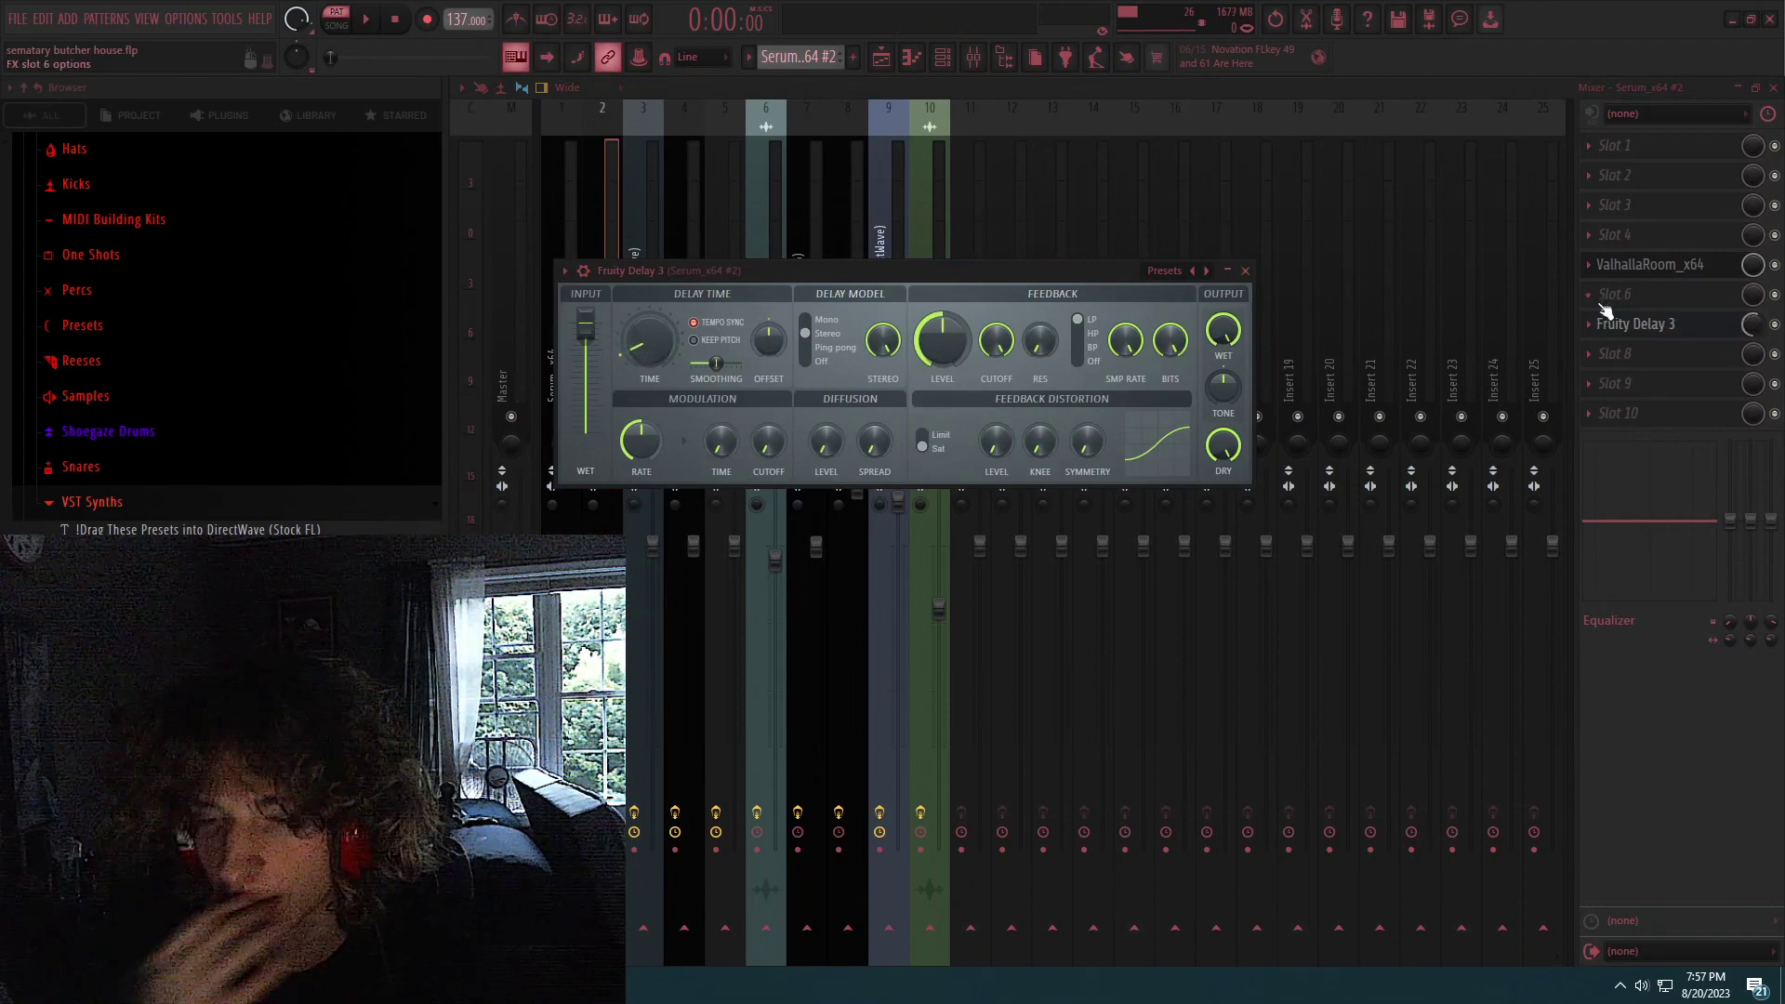
click(1665, 268)
click(1665, 268)
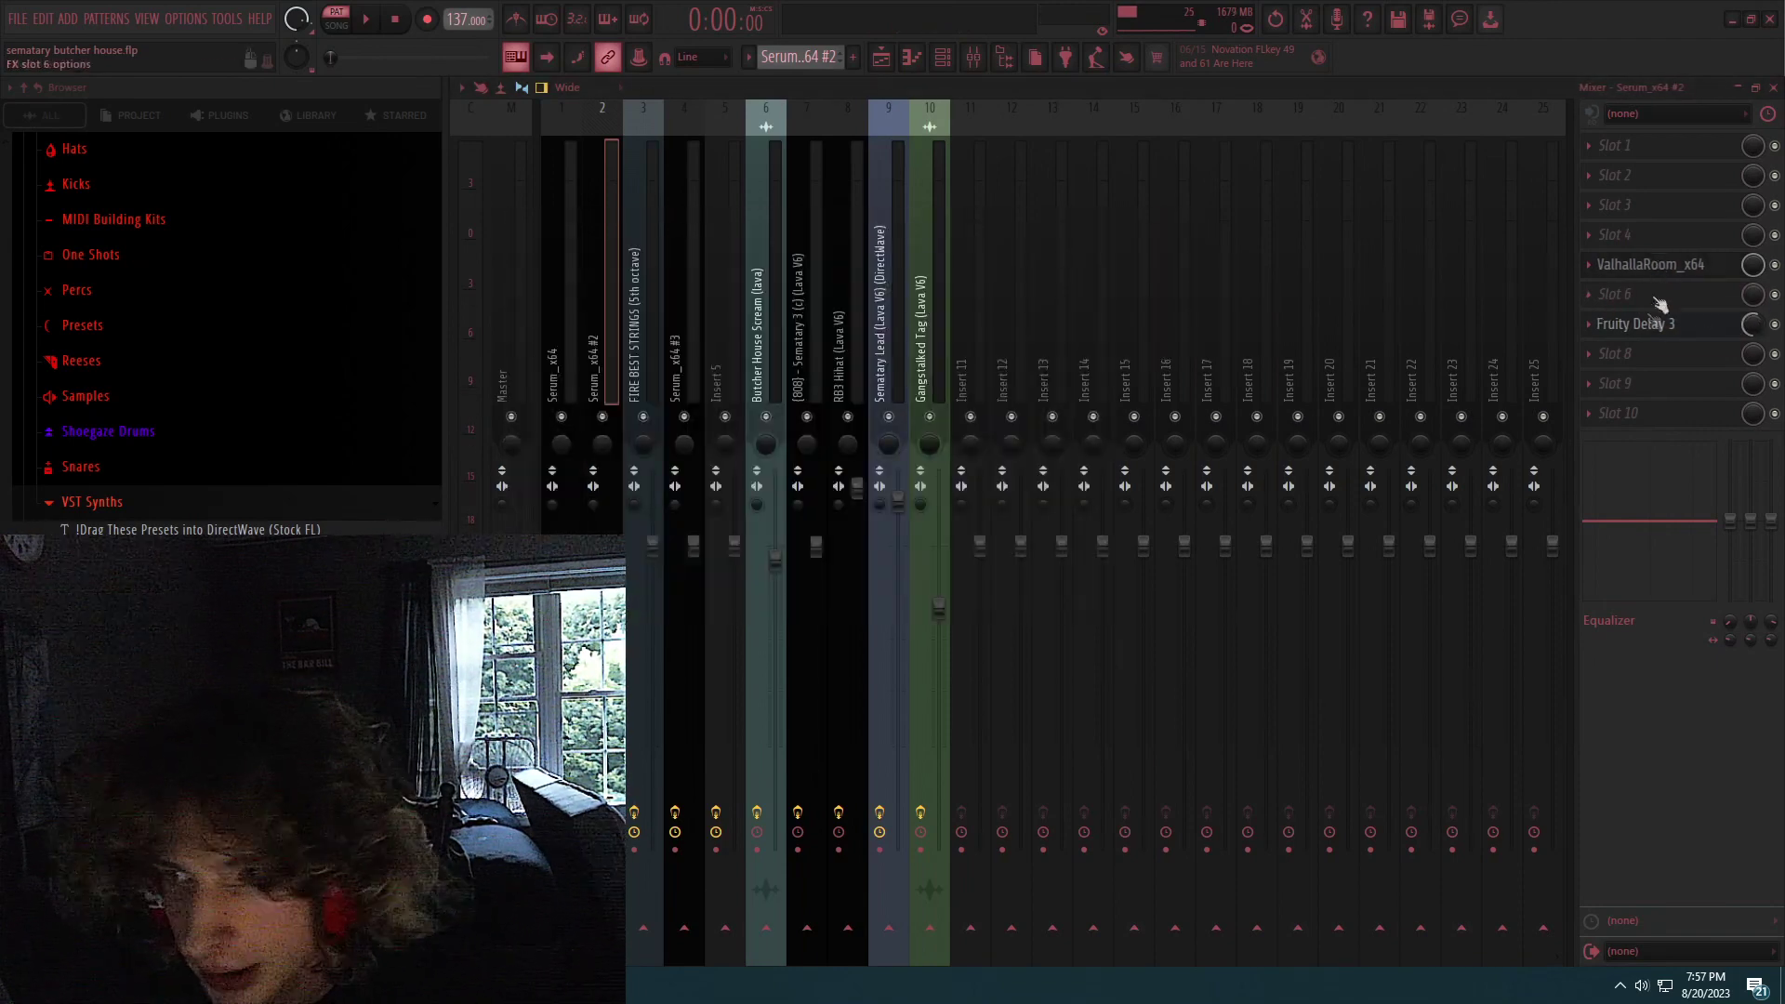
click(1658, 325)
click(1252, 282)
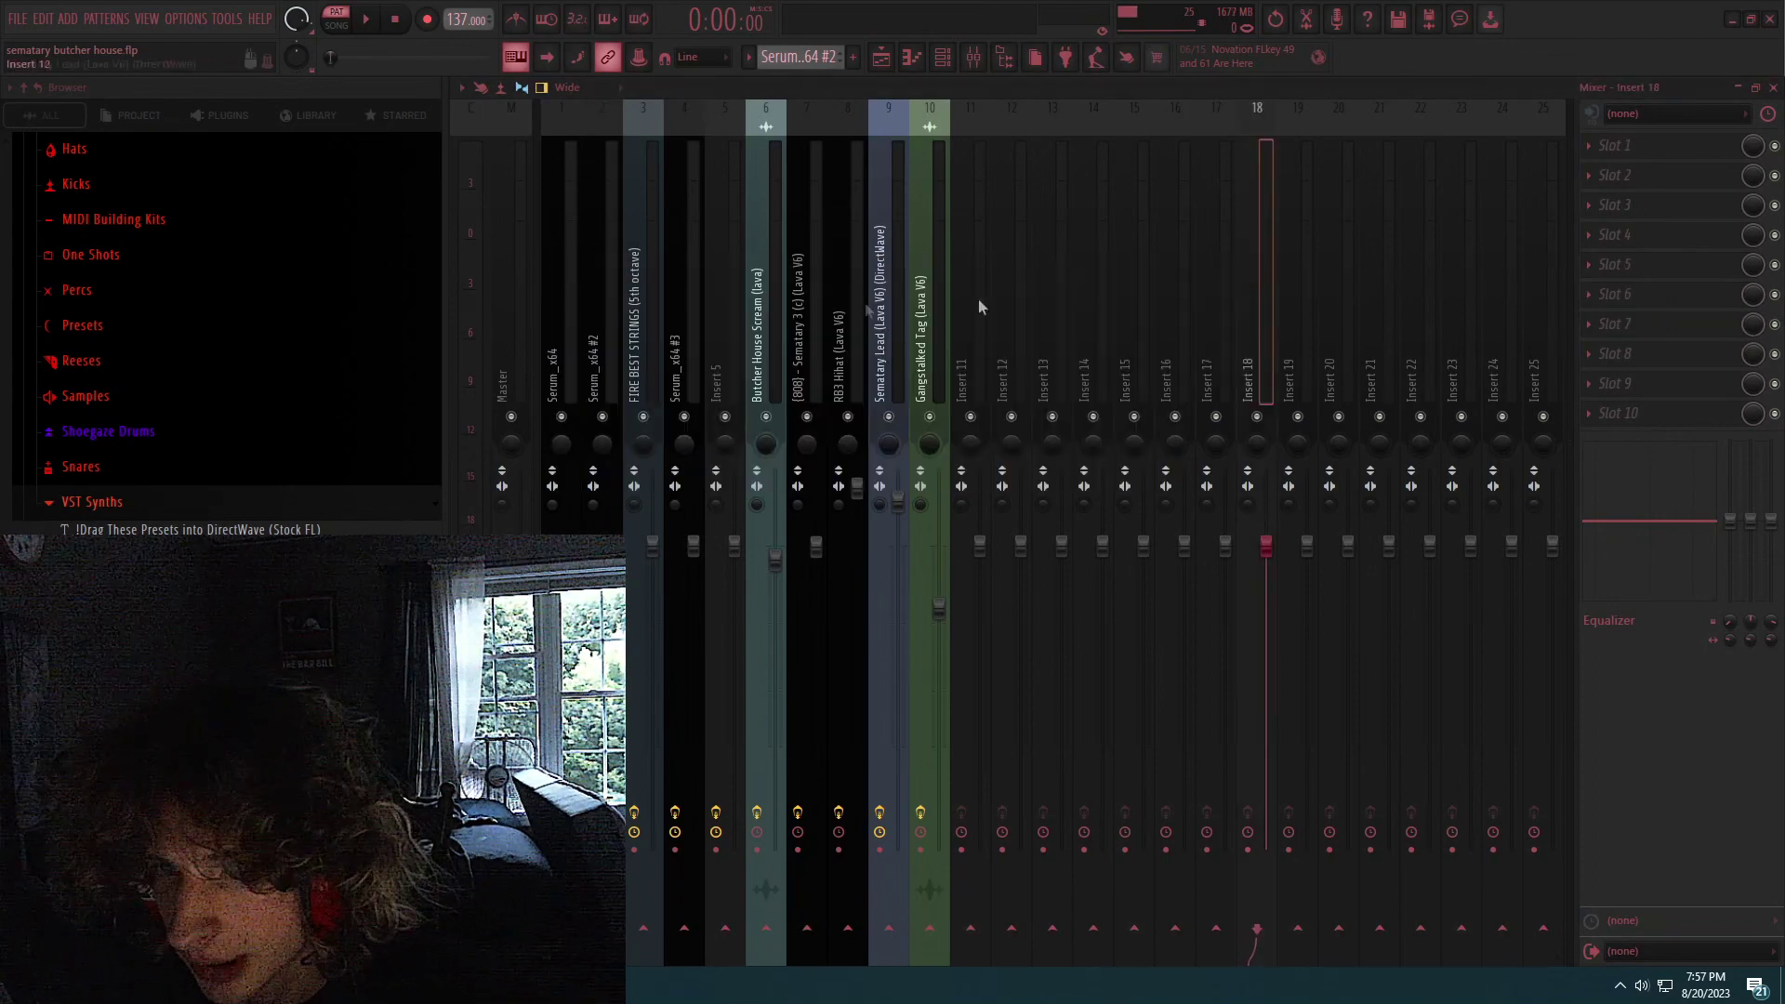
Play the Serum_x64 #2 pattern with its mixer track selected, and close the mixer.
click(611, 307)
key(space)
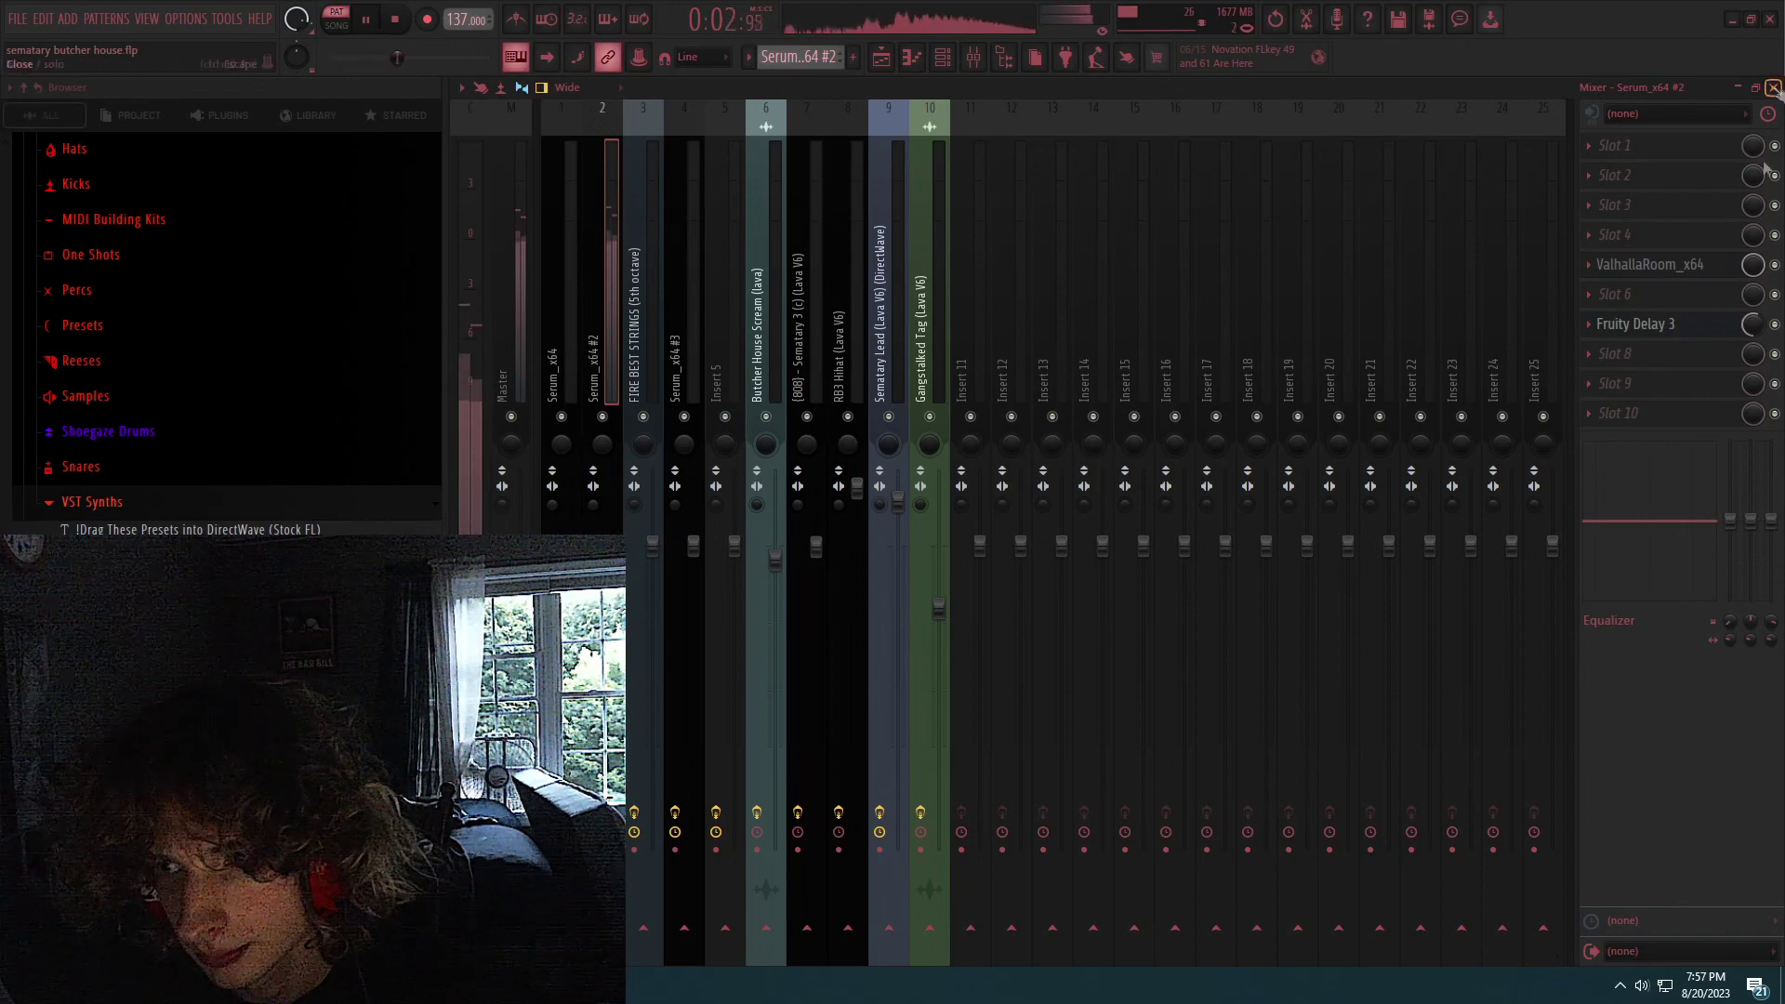
key(space)
click(968, 58)
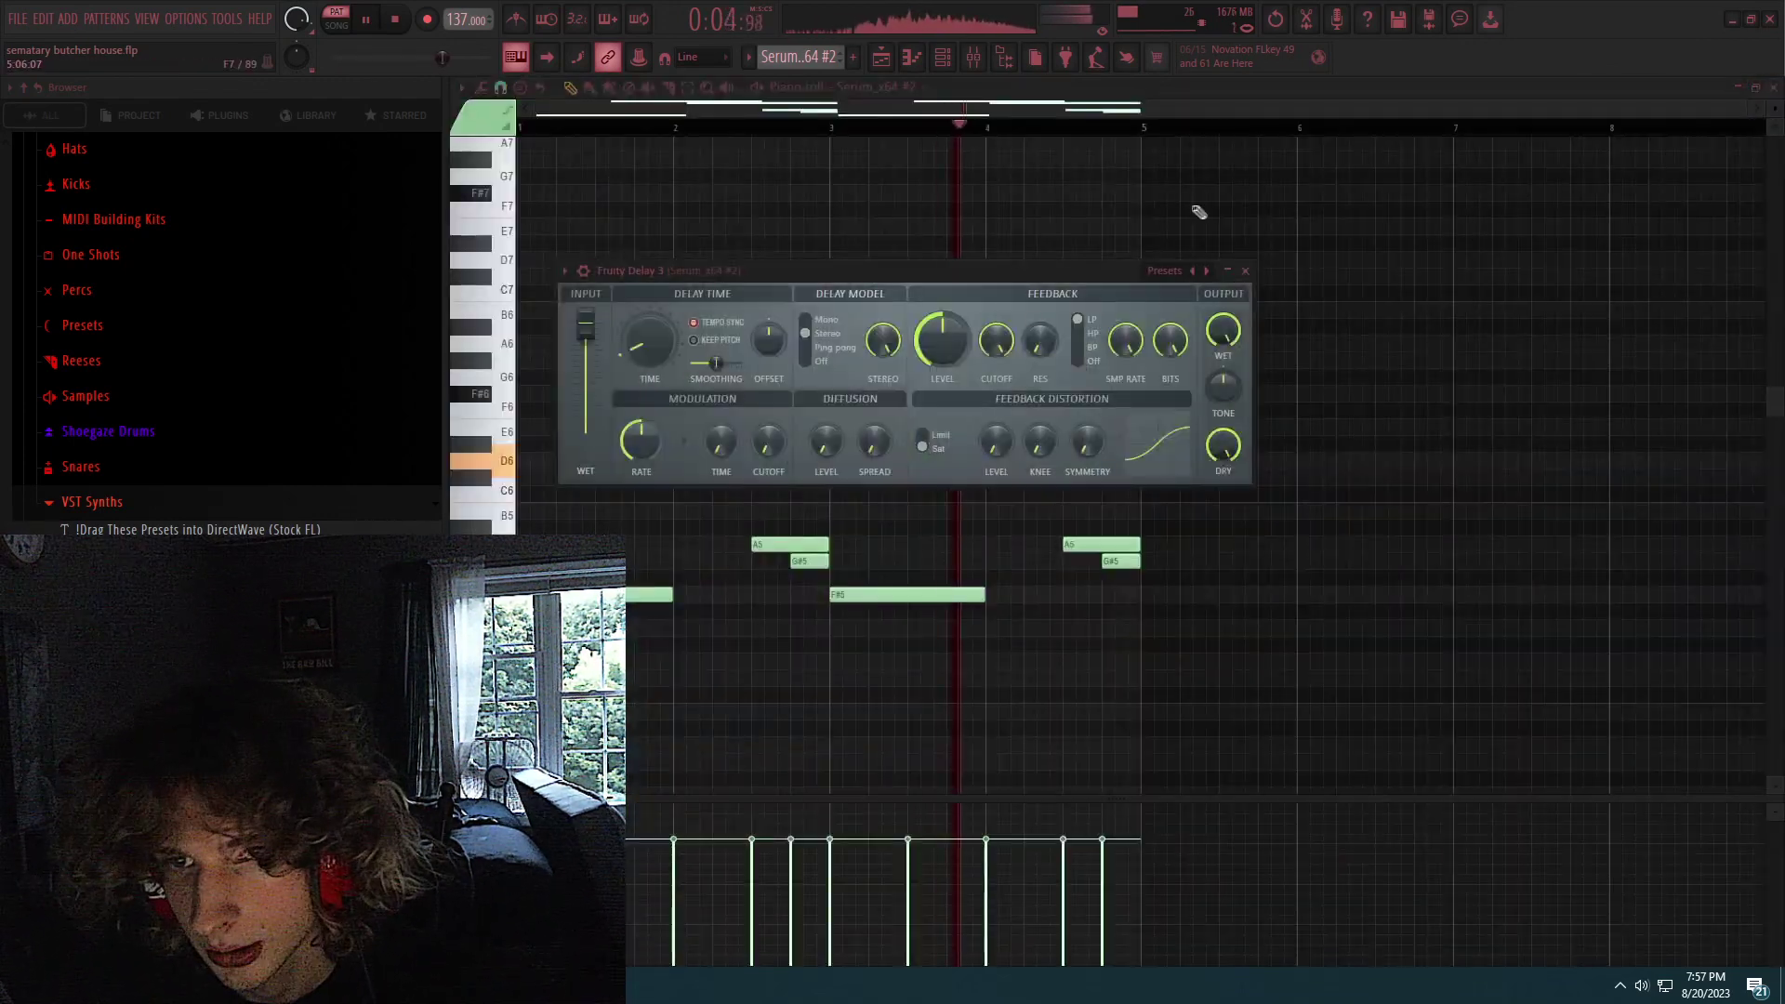
Show the FIRE BEST STRINGS notes and examine the channel's Nexus preset, ST 70s Vinyl Strings 3.
key(F6)
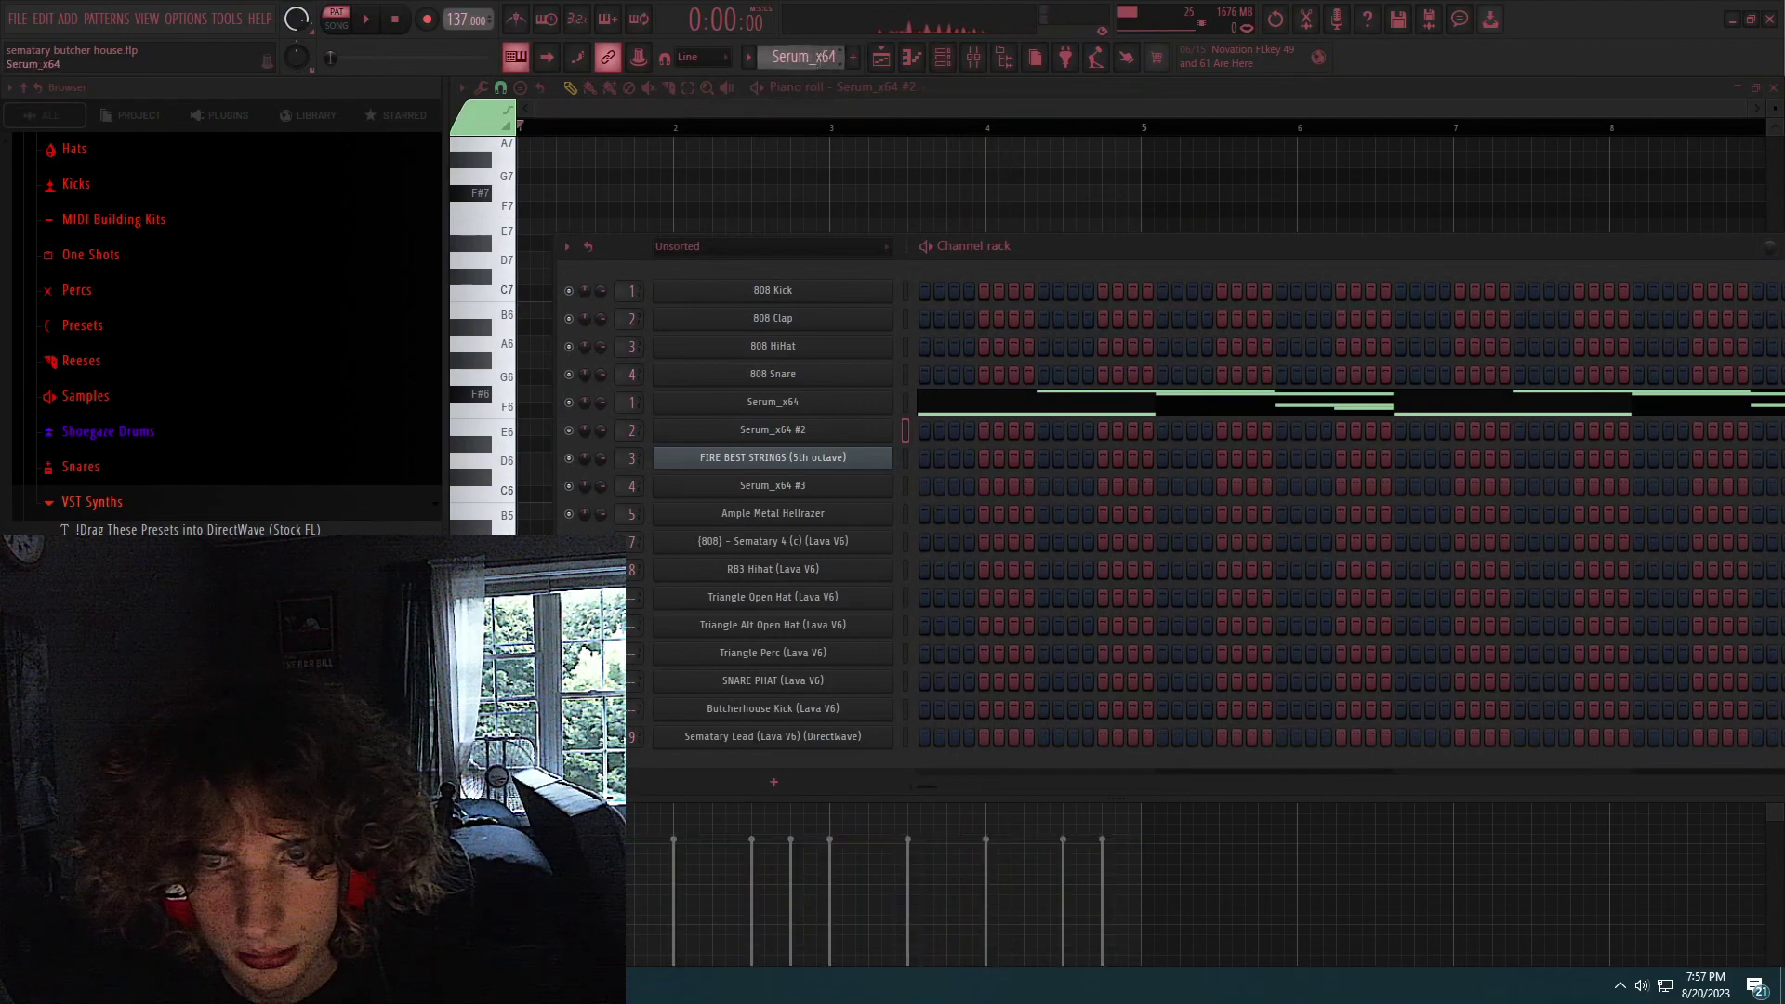
right_click(835, 456)
click(930, 457)
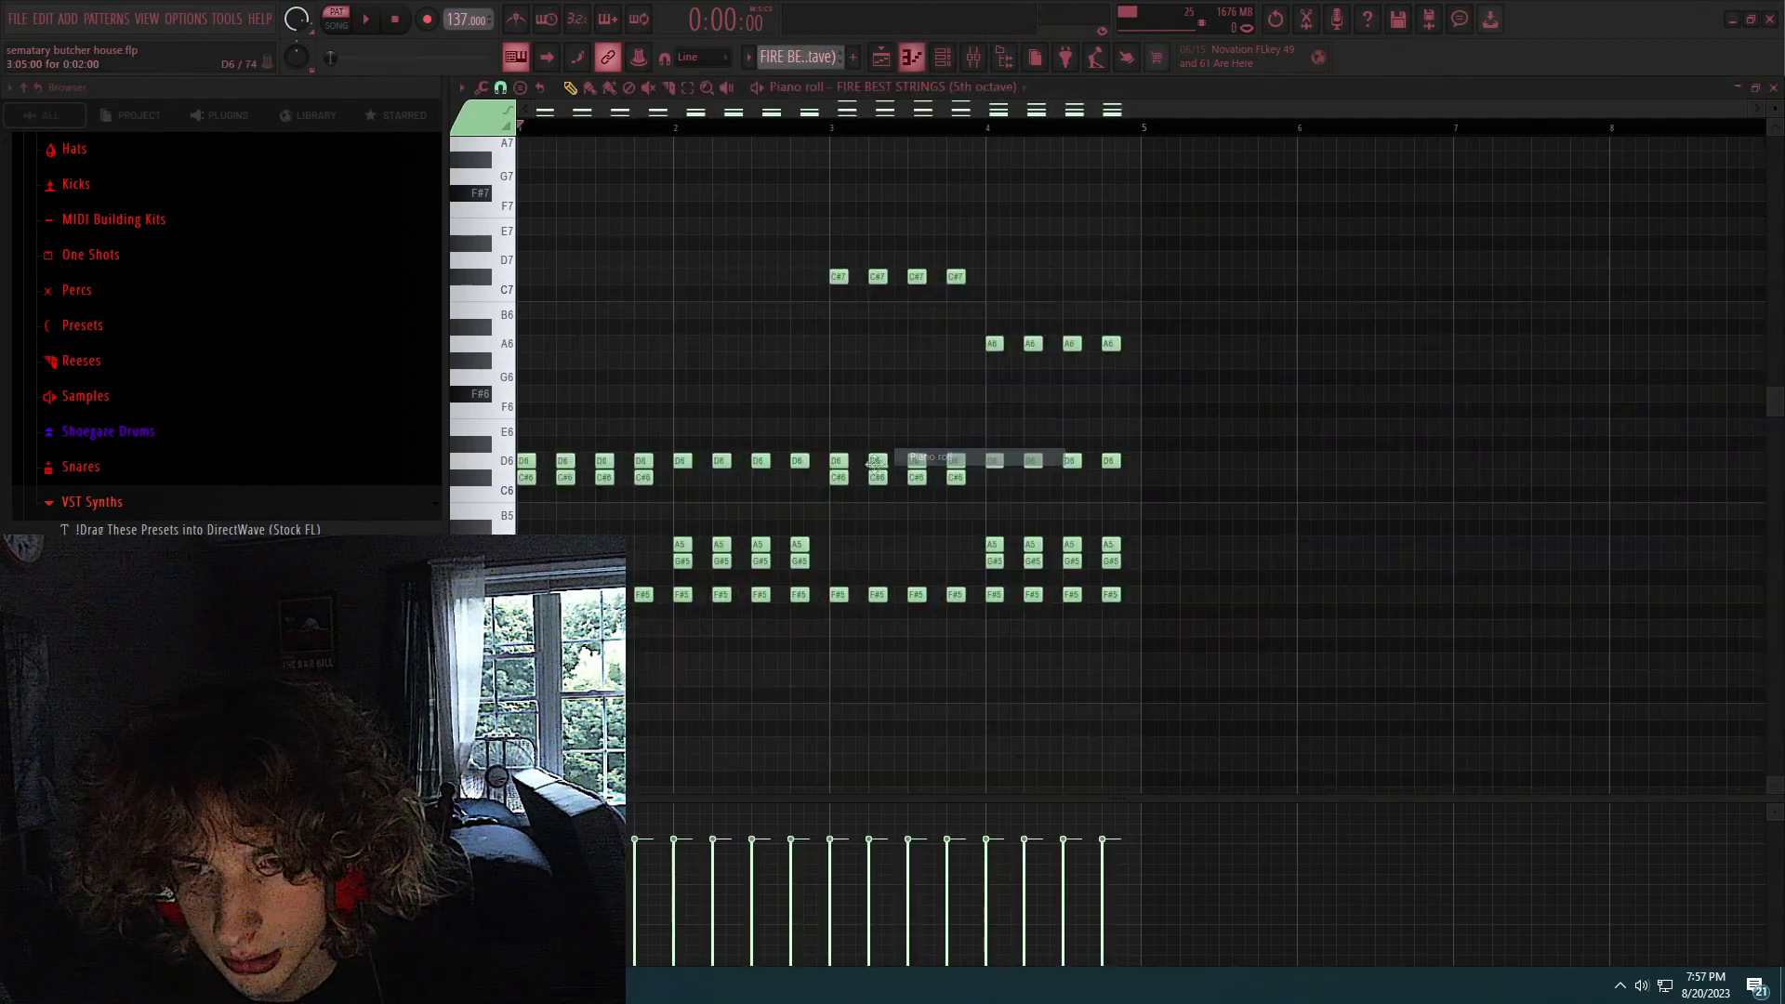
click(943, 57)
click(773, 457)
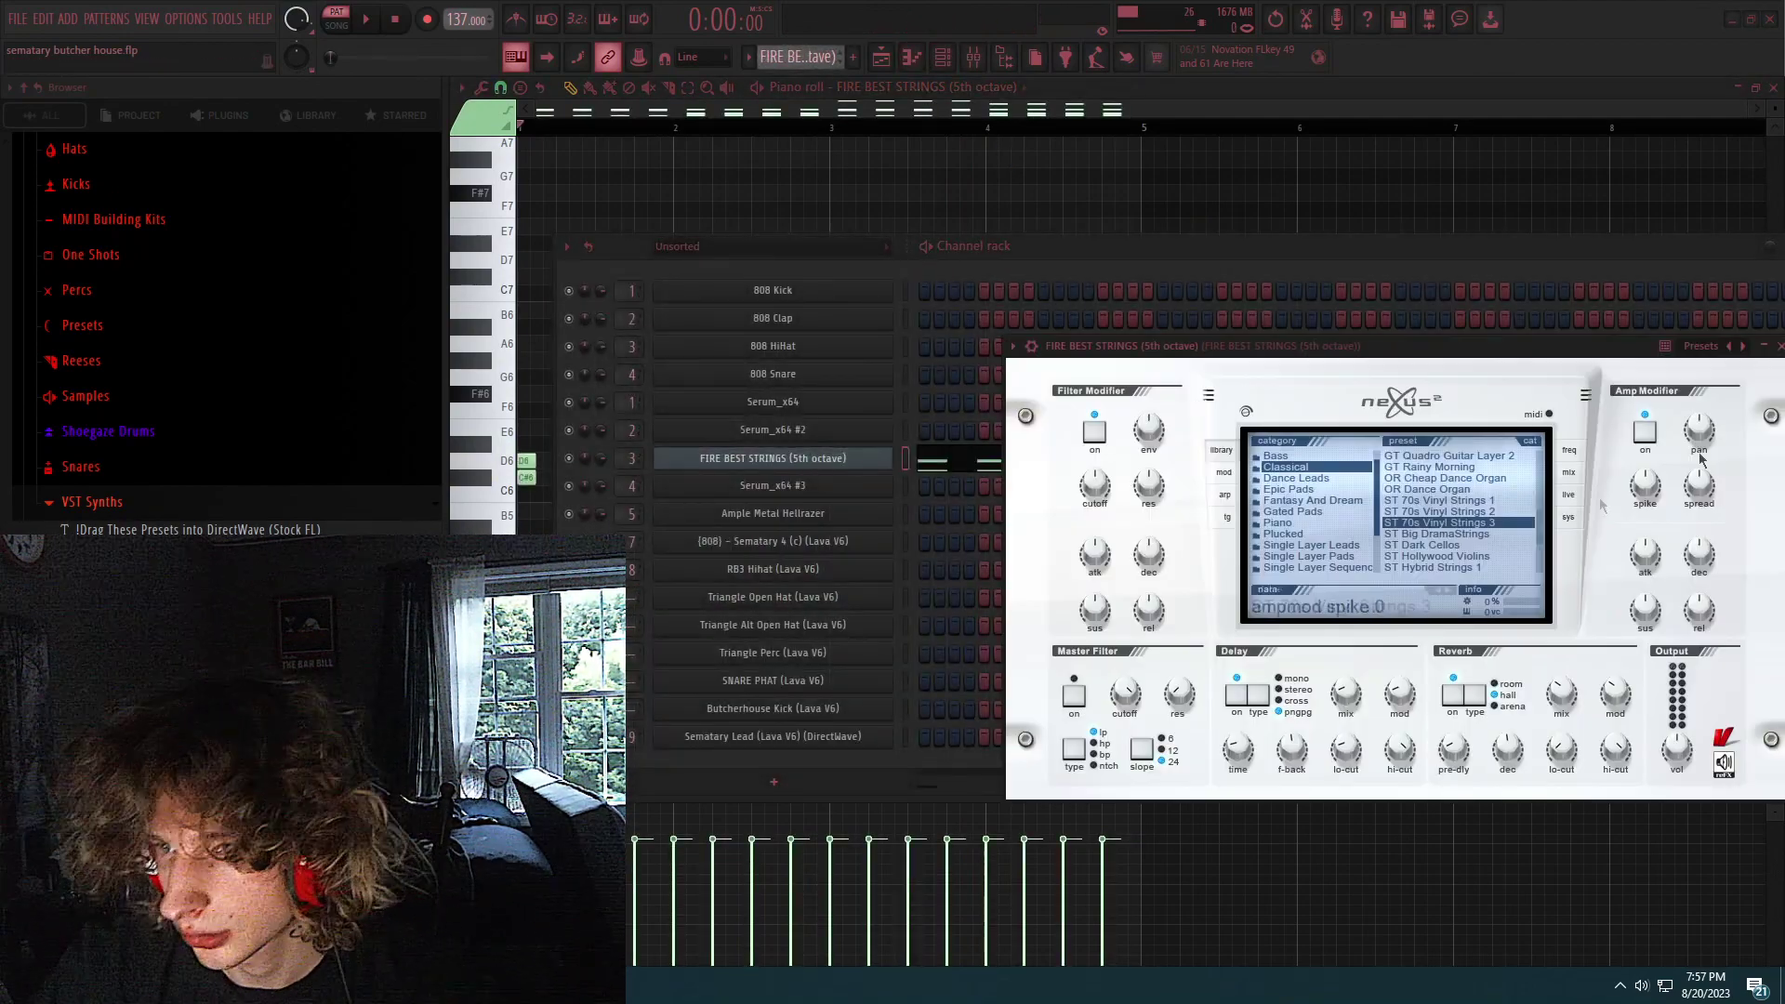
click(1777, 345)
Reopen the FIRE BEST STRINGS channel in the piano roll and play its notes.
right_click(874, 457)
click(921, 456)
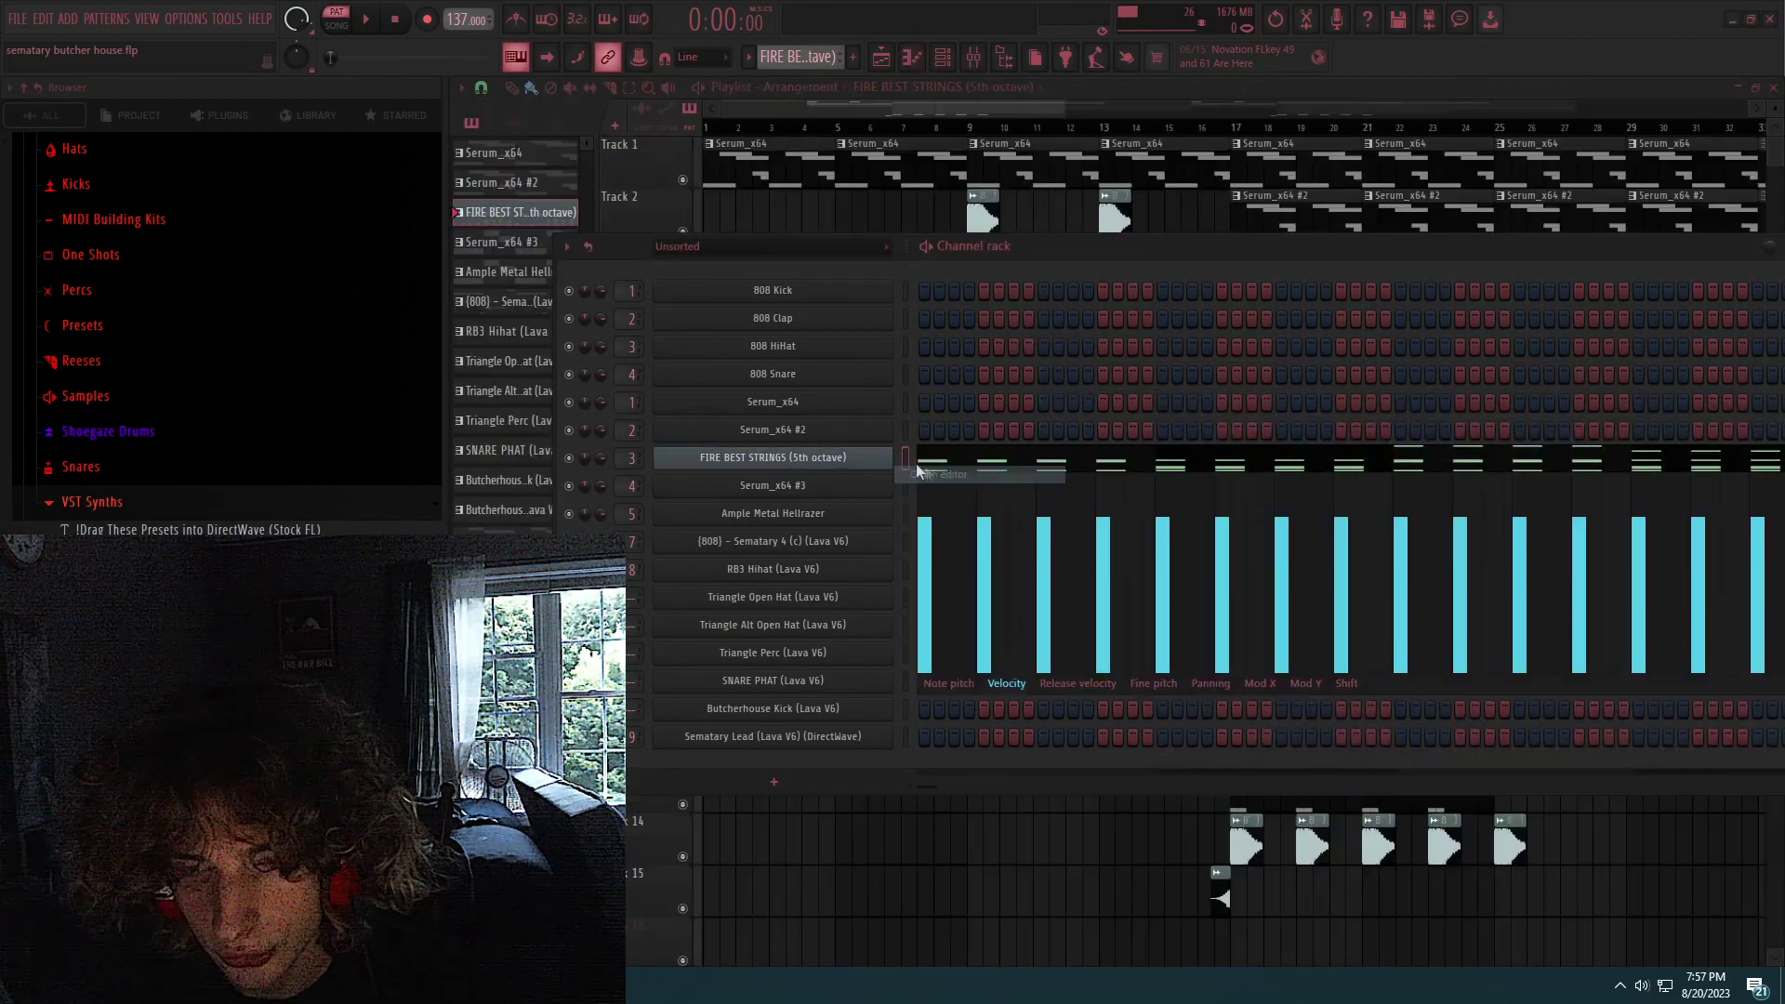
click(912, 462)
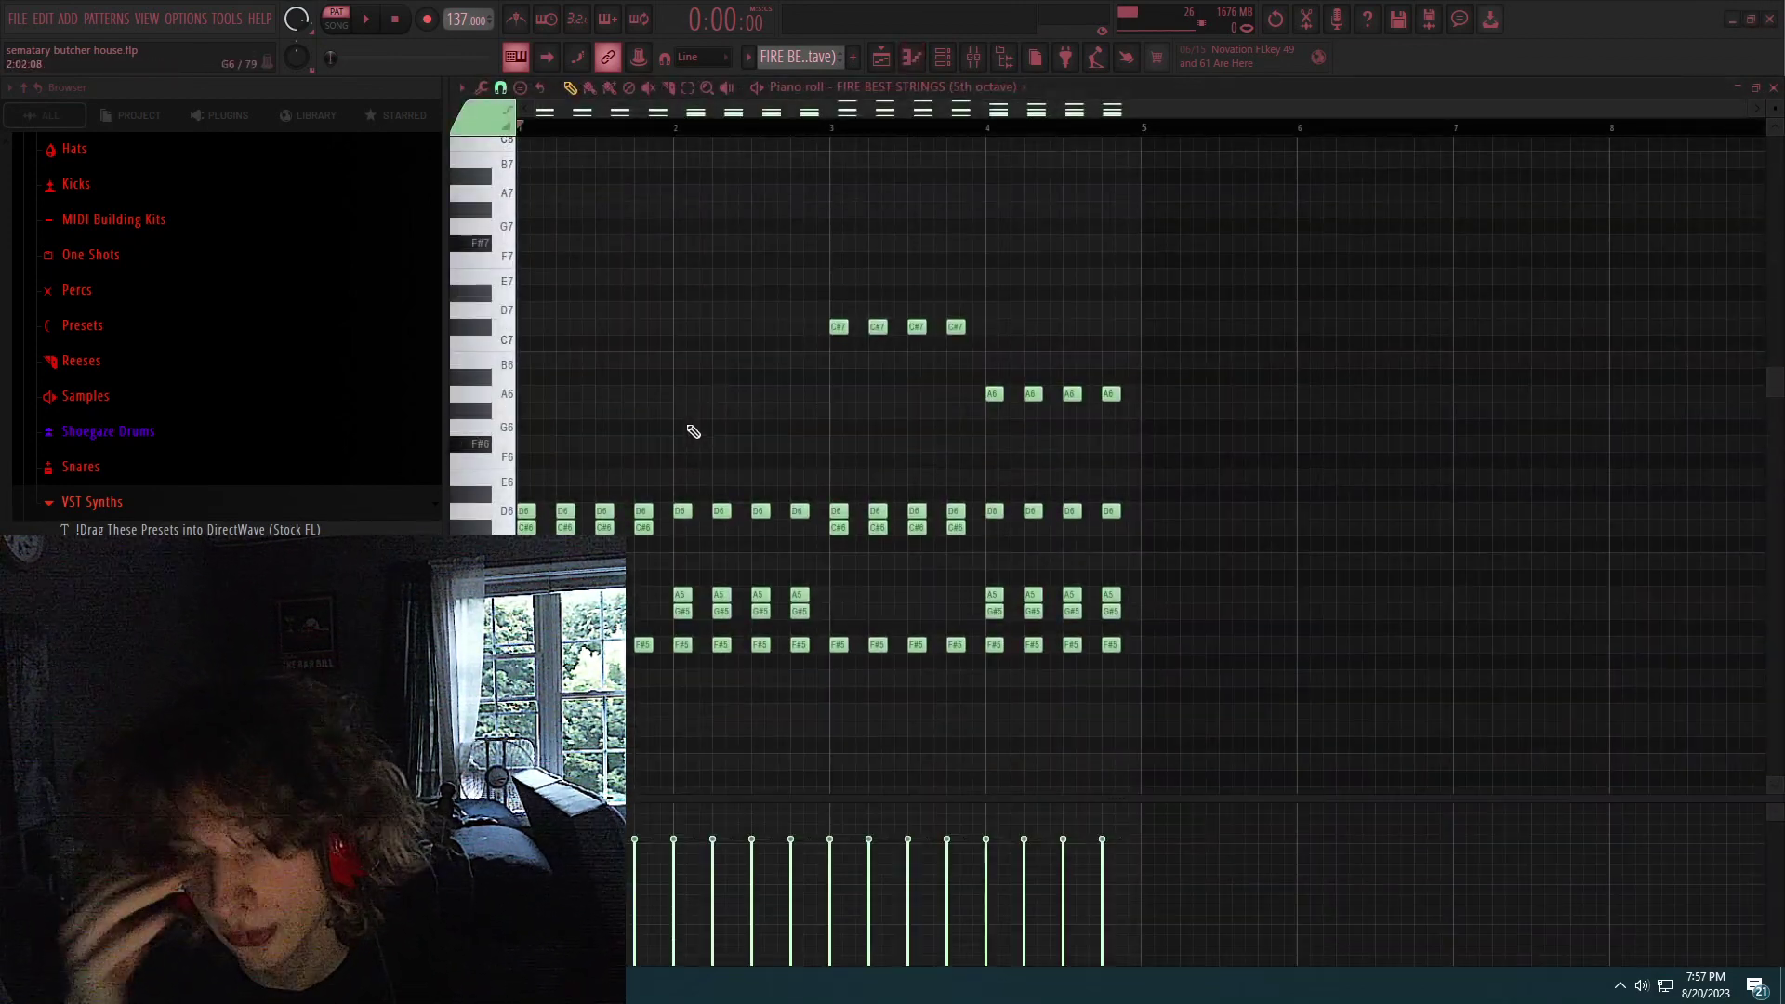
key(space)
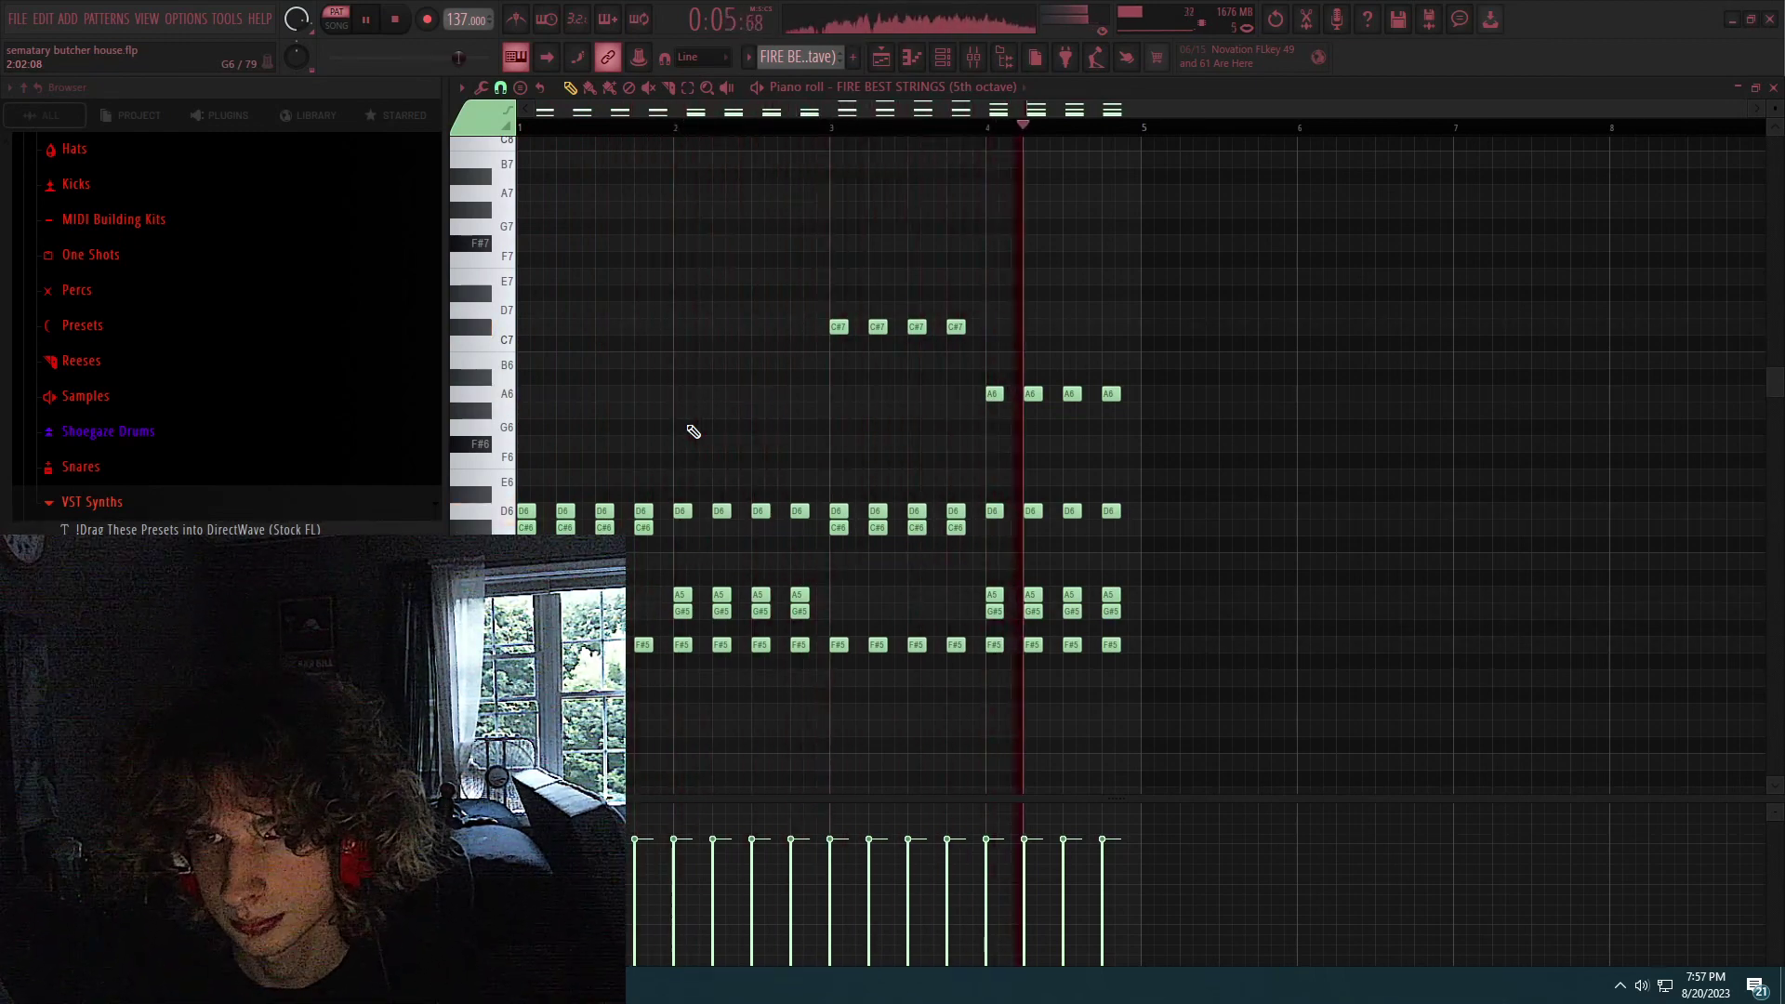
key(space)
Examine the INTENSITY VST3 and ValhallaRoom effects on the FIRE BEST STRINGS mixer track, and close the mixer.
key(F9)
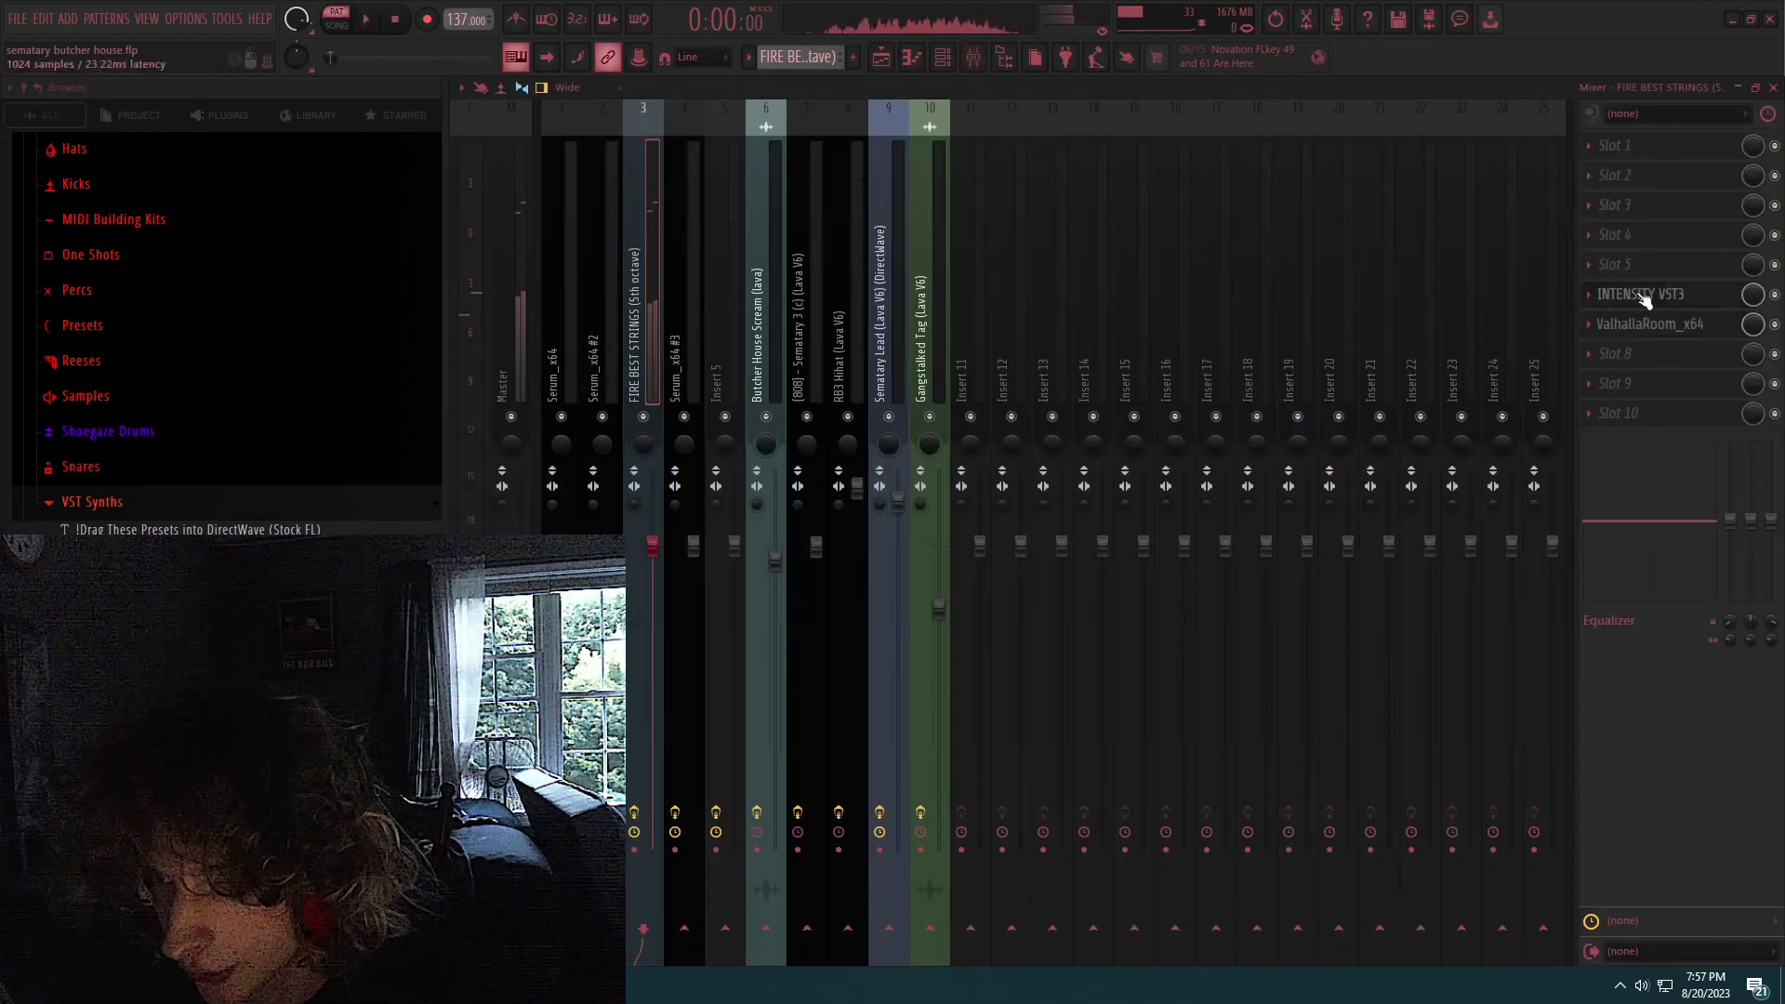
click(1642, 295)
click(1641, 295)
click(1649, 323)
click(1649, 323)
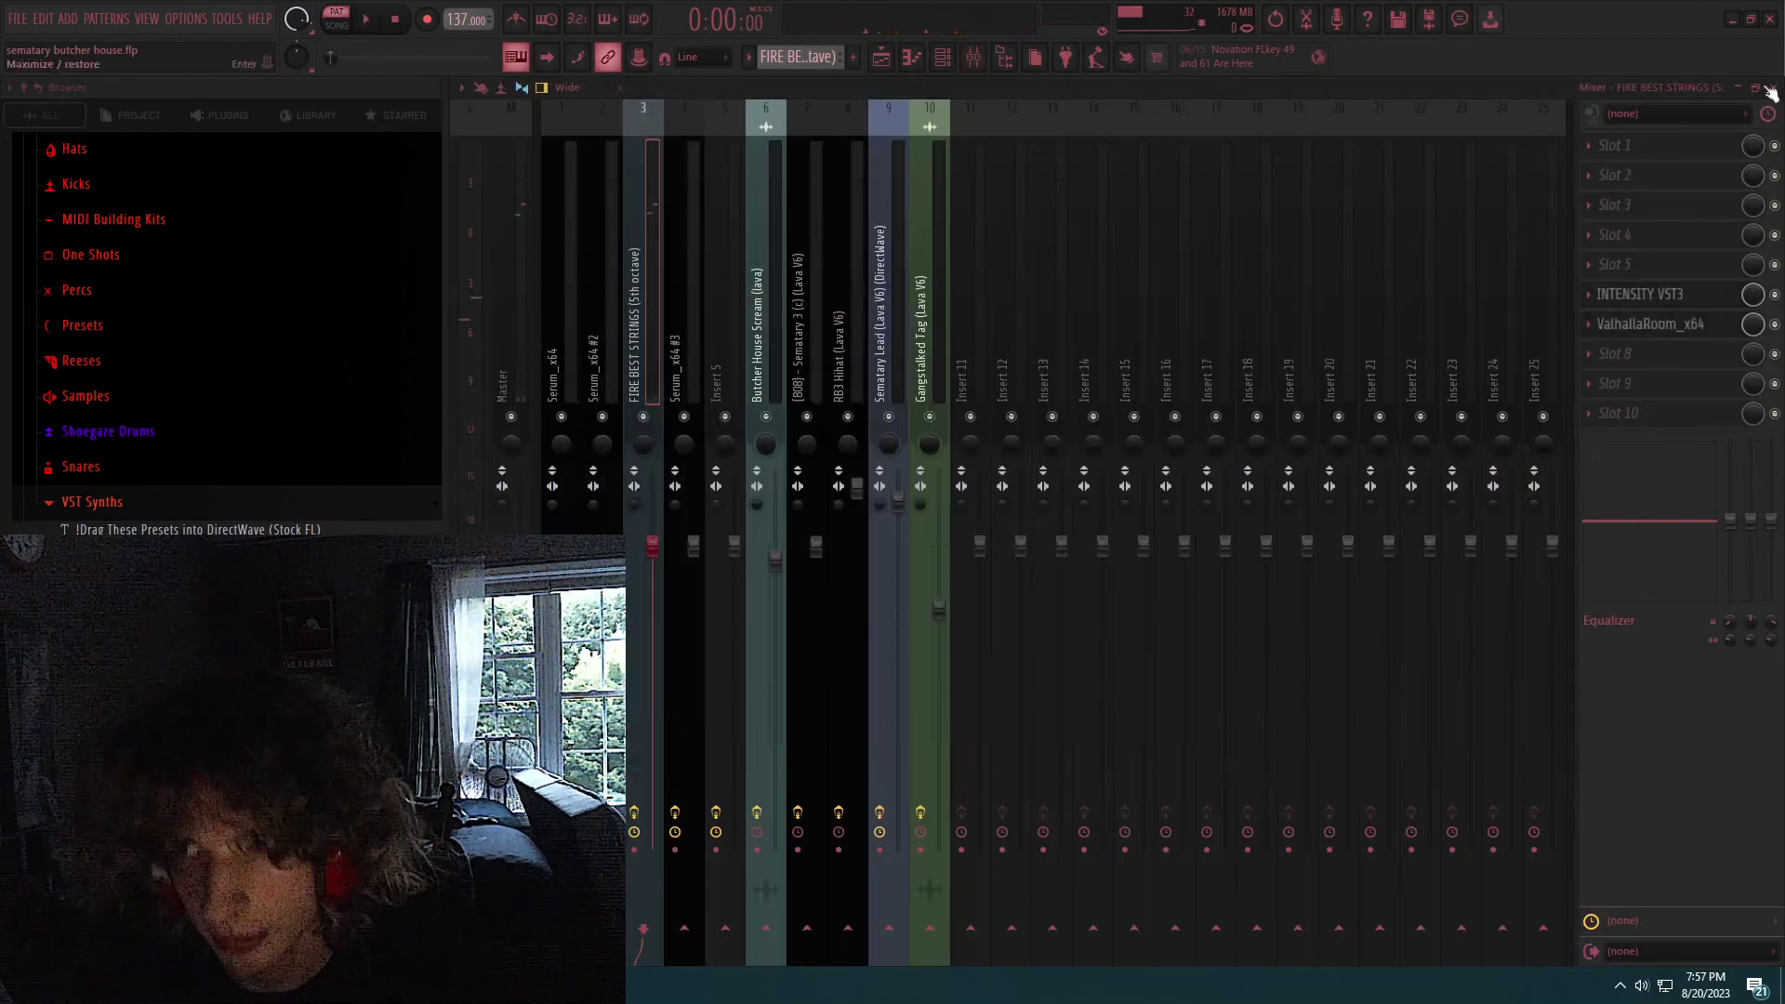
click(1773, 87)
Switch to the Serum_x64 #3 pattern and show its notes in the channel rack.
drag(798, 56, 798, 45)
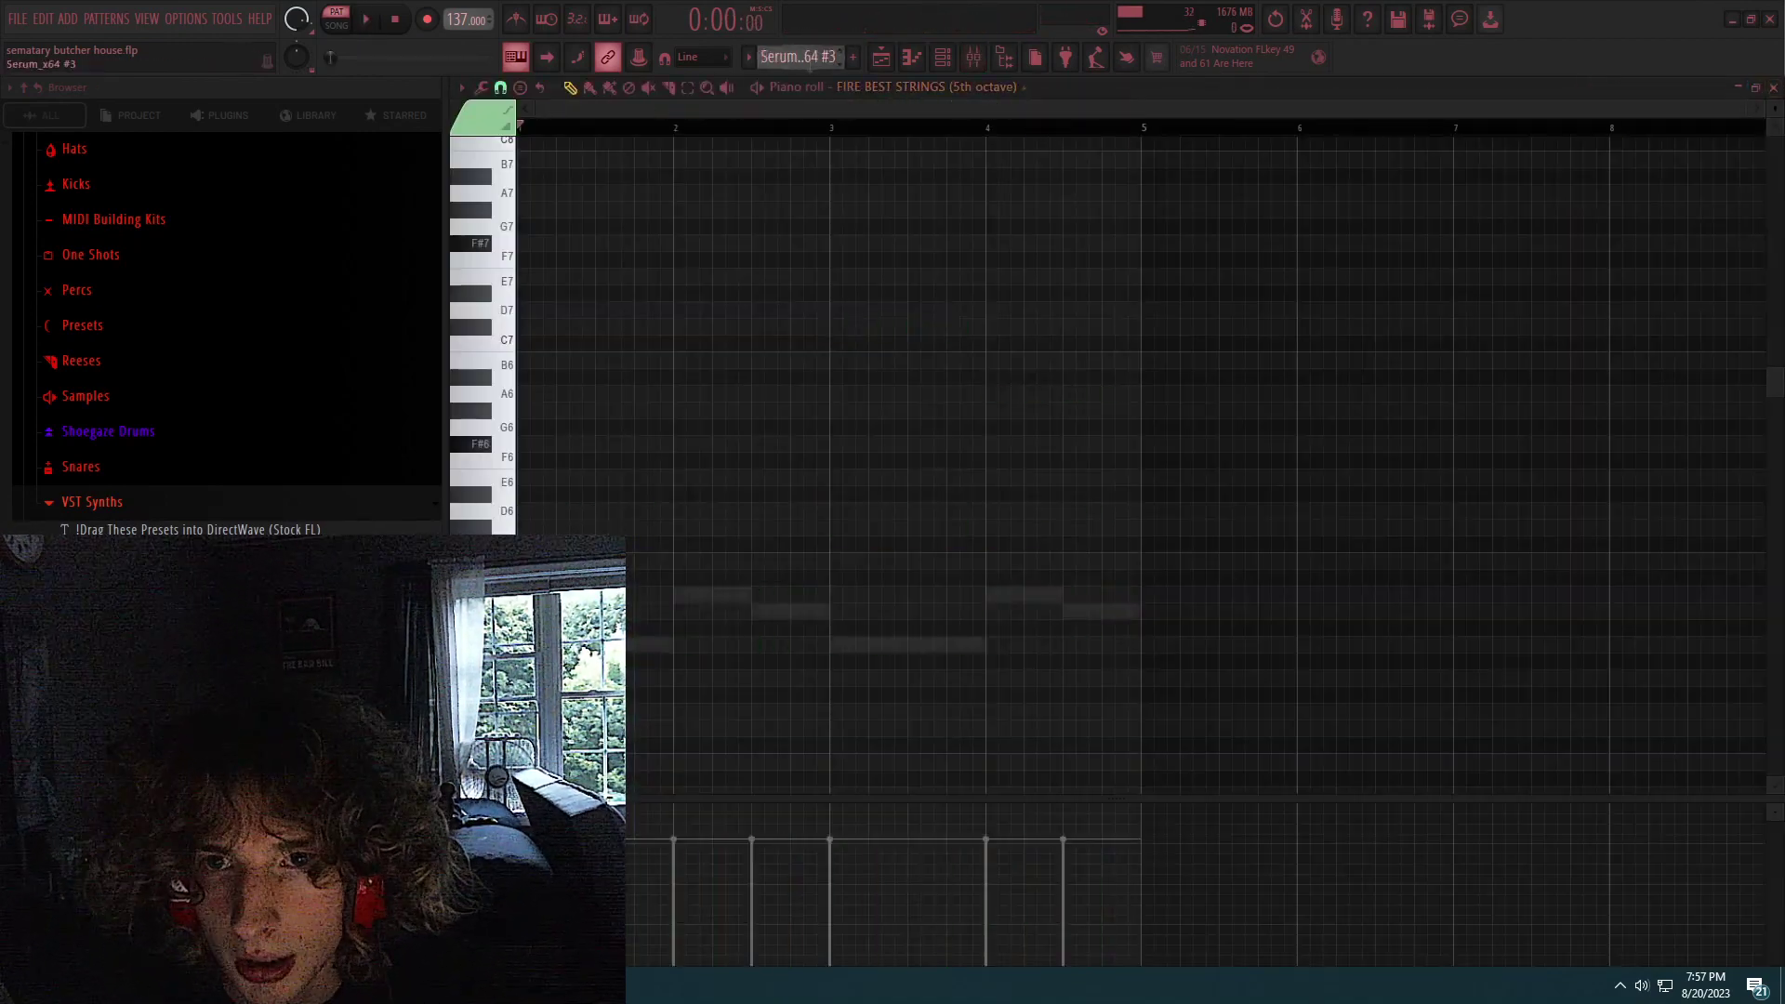
click(974, 57)
click(974, 57)
click(942, 56)
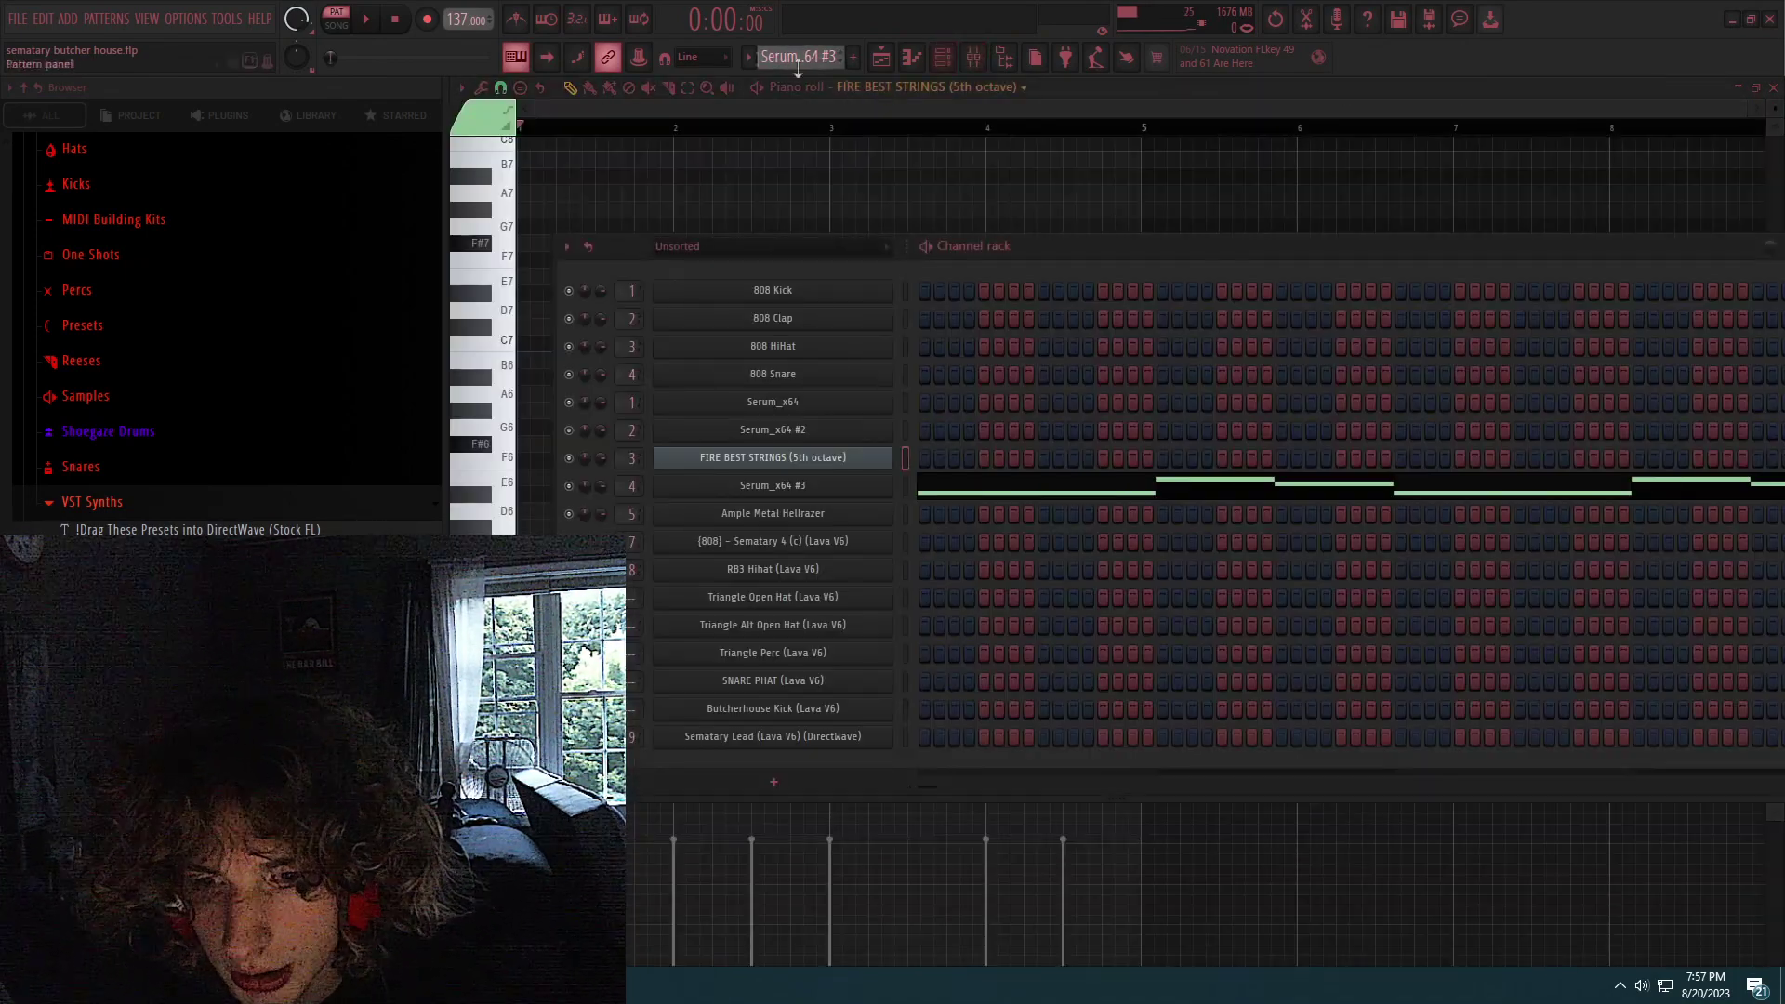
Switch to the Sematary Lead pattern and look through the VST Synths presets in the browser.
scroll(798, 67, down, 5)
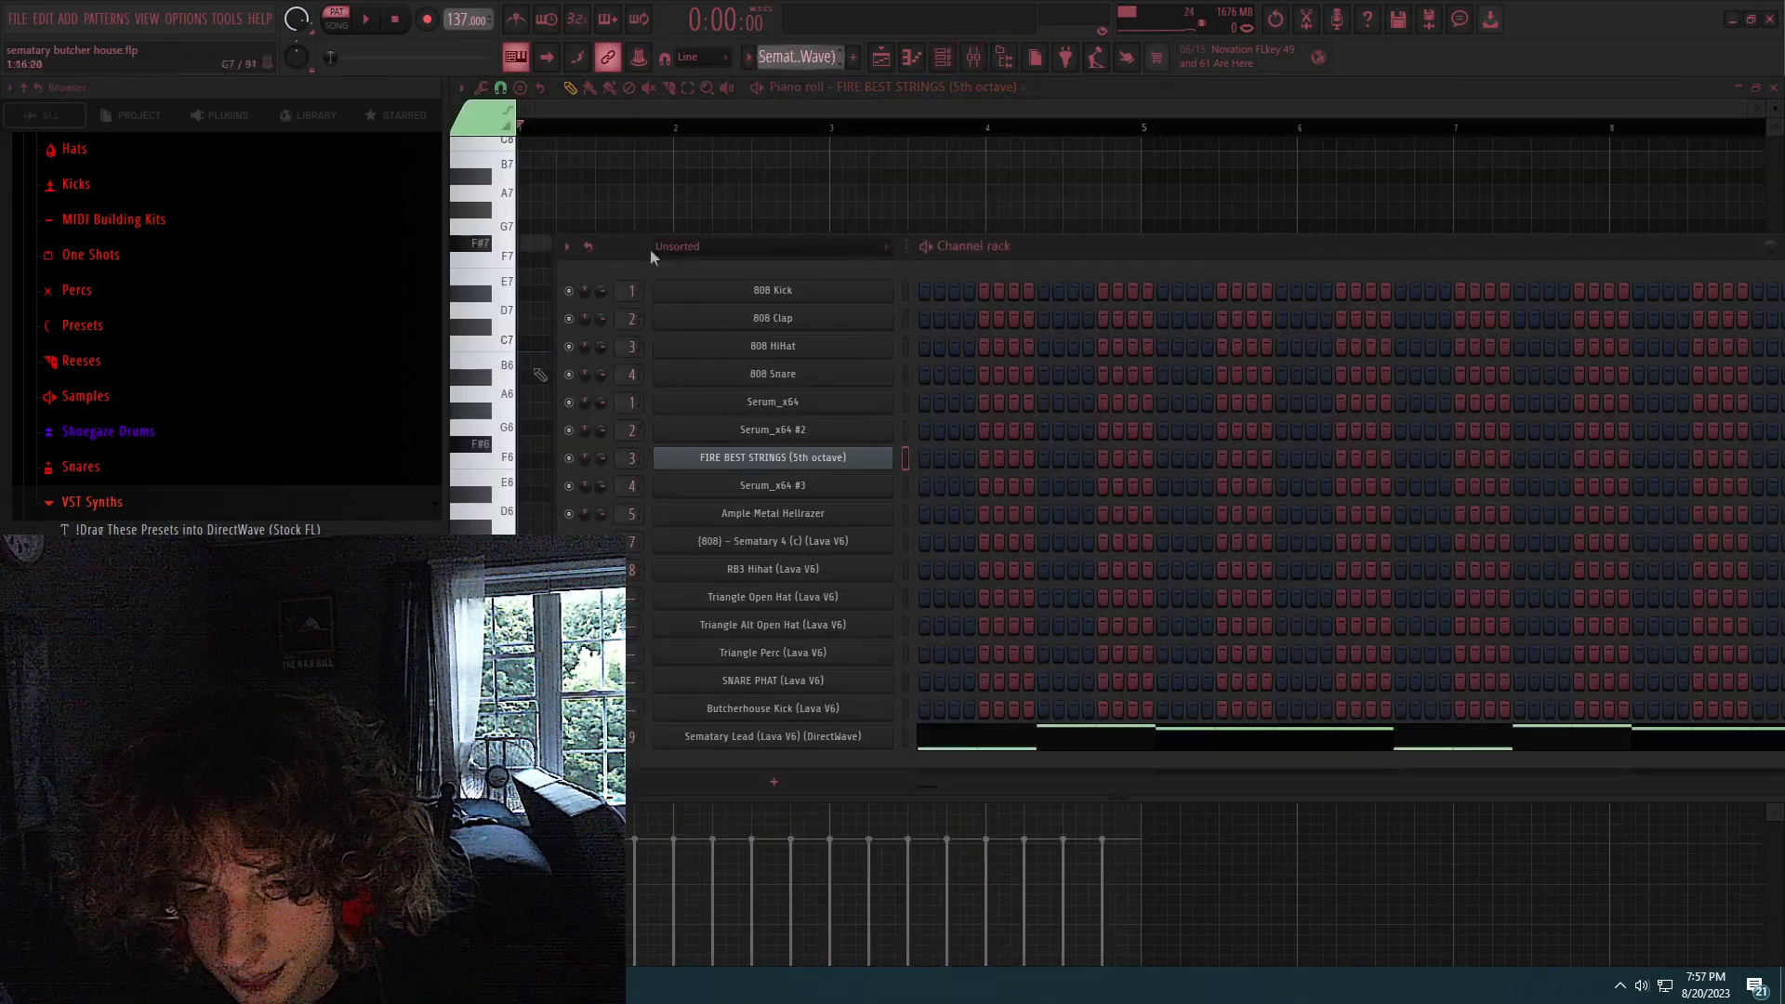
click(92, 501)
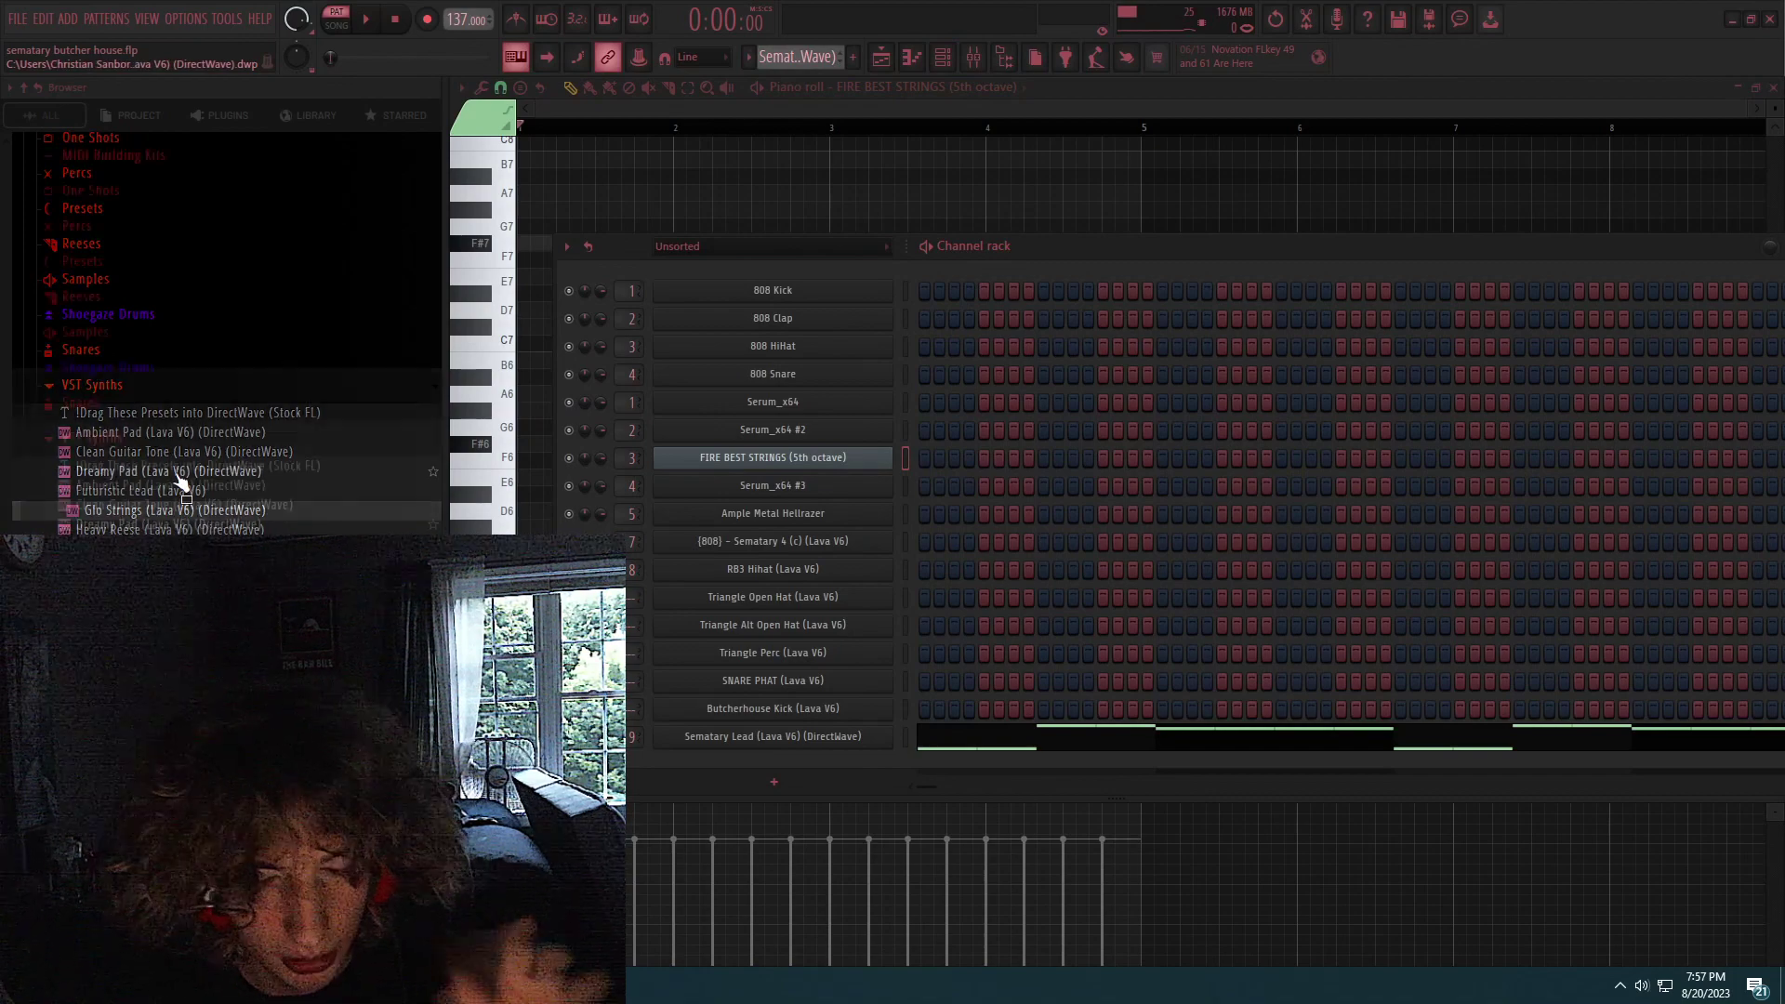
scroll(167, 510, up, 3)
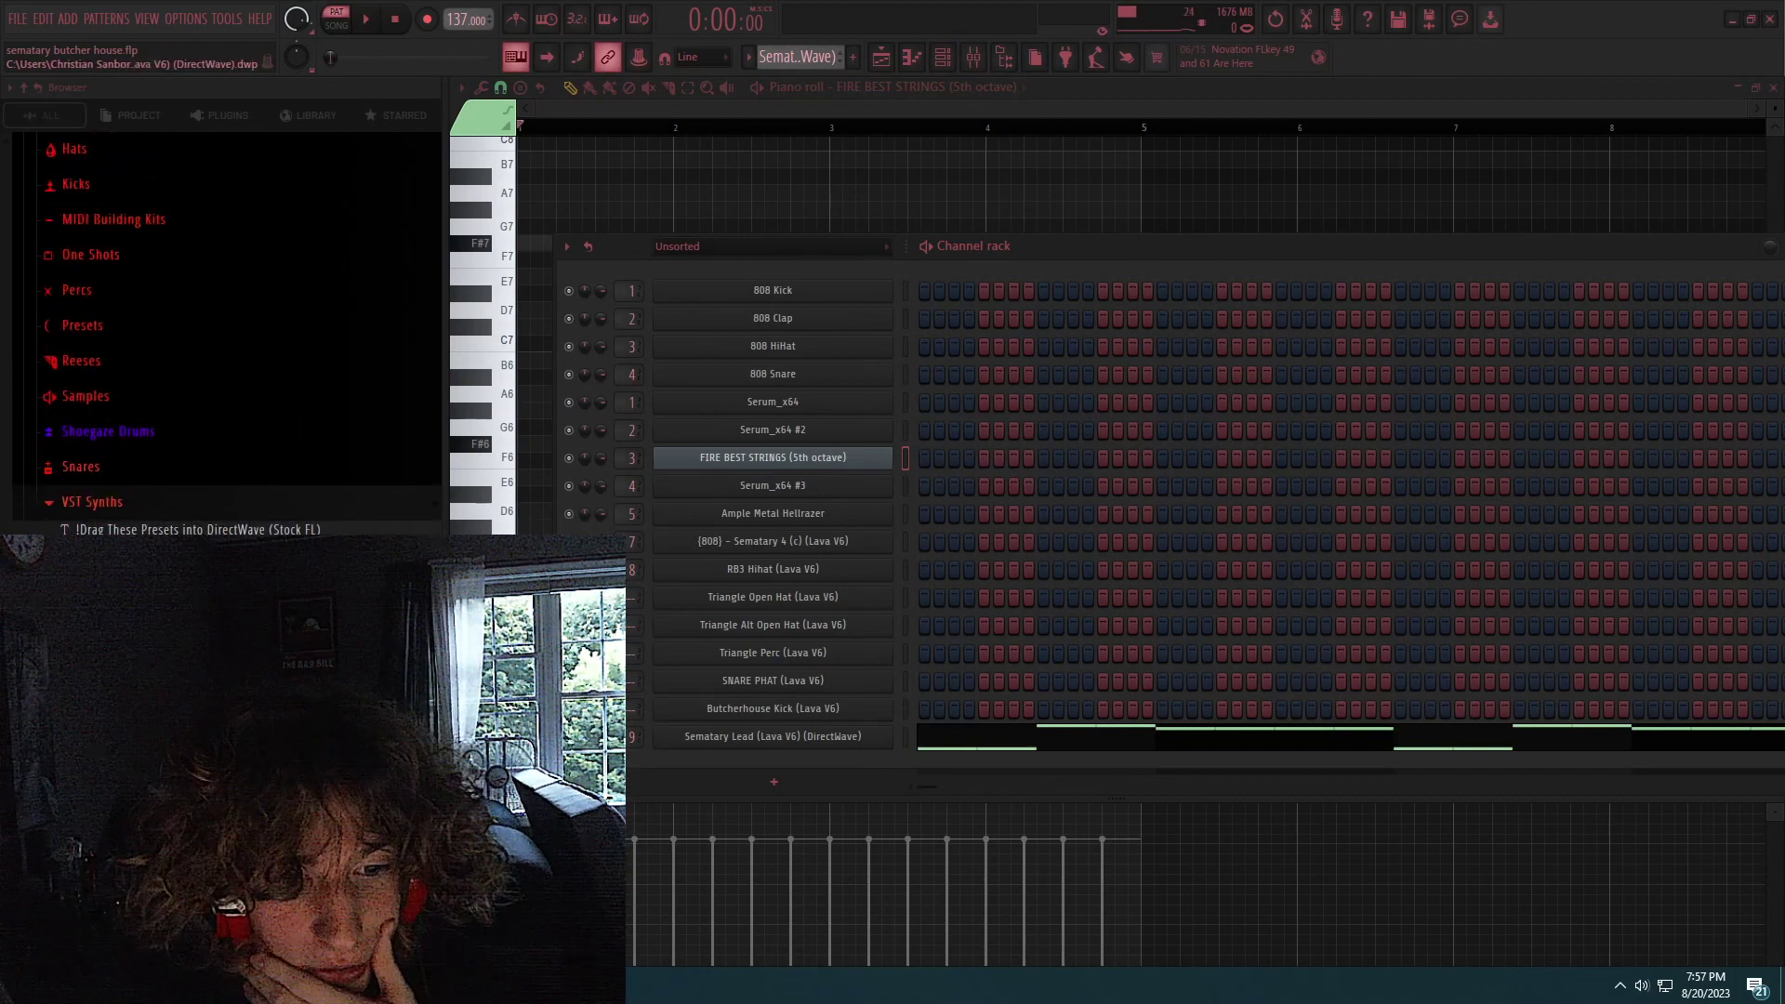
scroll(223, 325, up, 3)
Examine the effects on the Sematary Lead mixer track and expand the Instrument folder of the mixer presets in the browser.
click(973, 59)
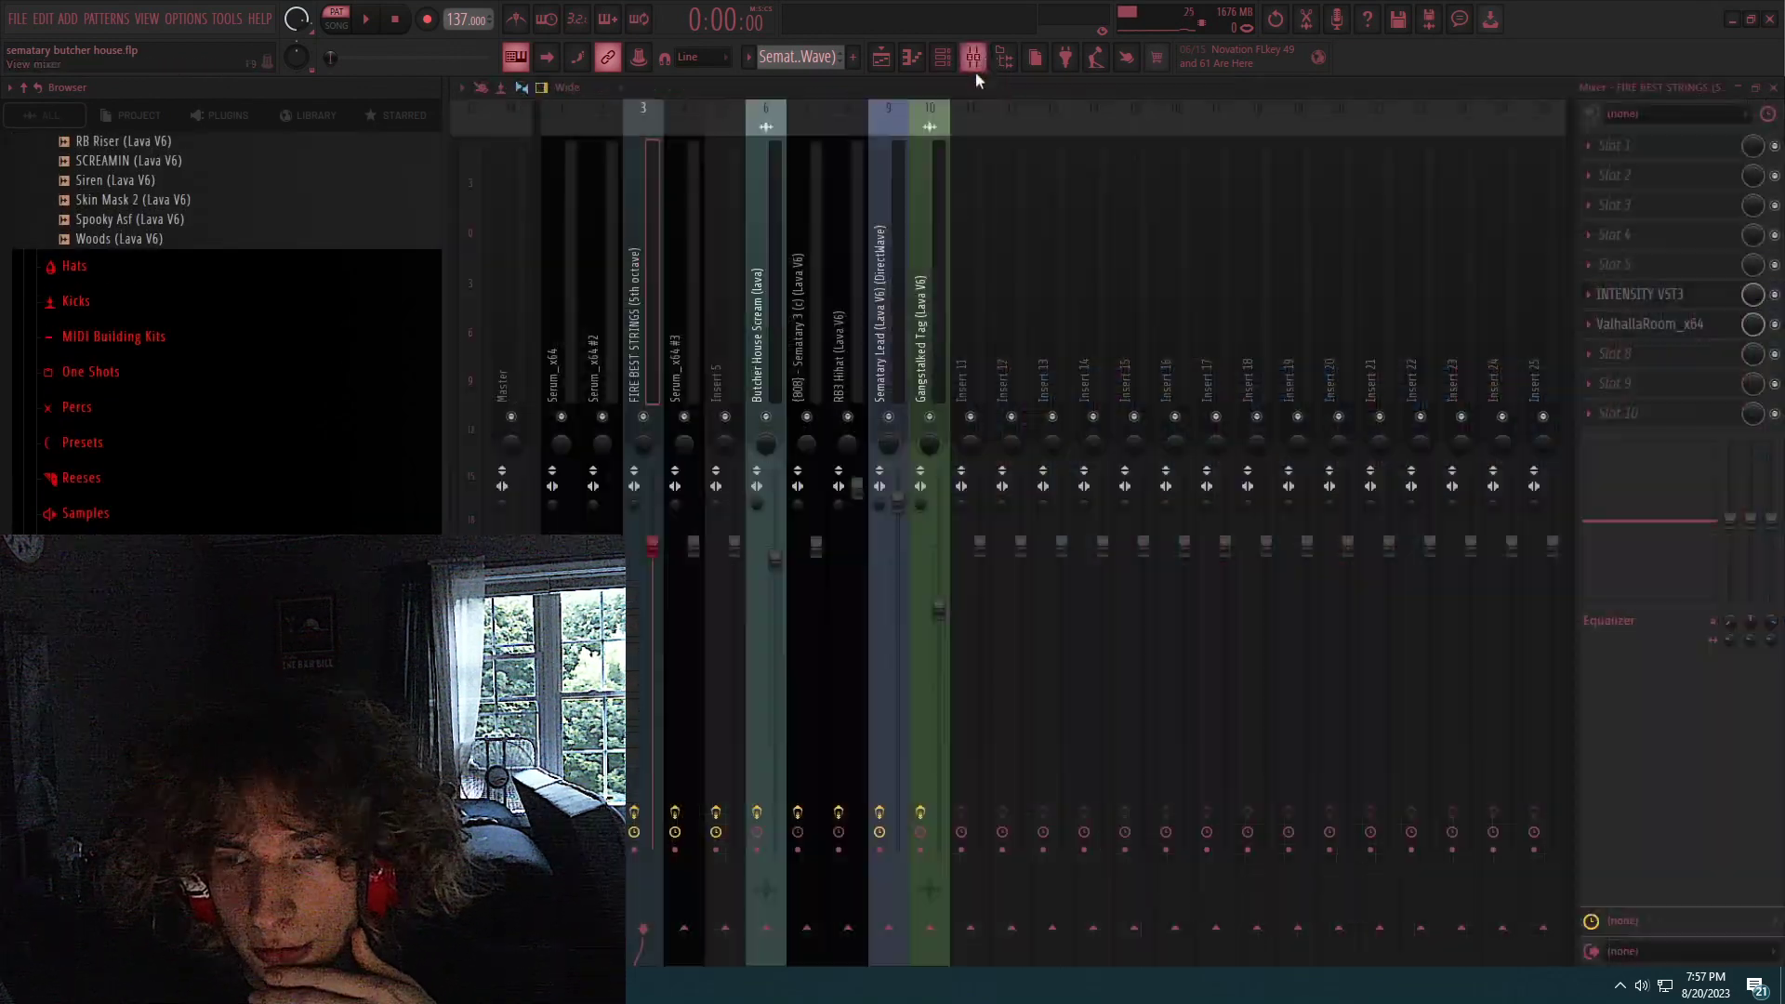
click(882, 321)
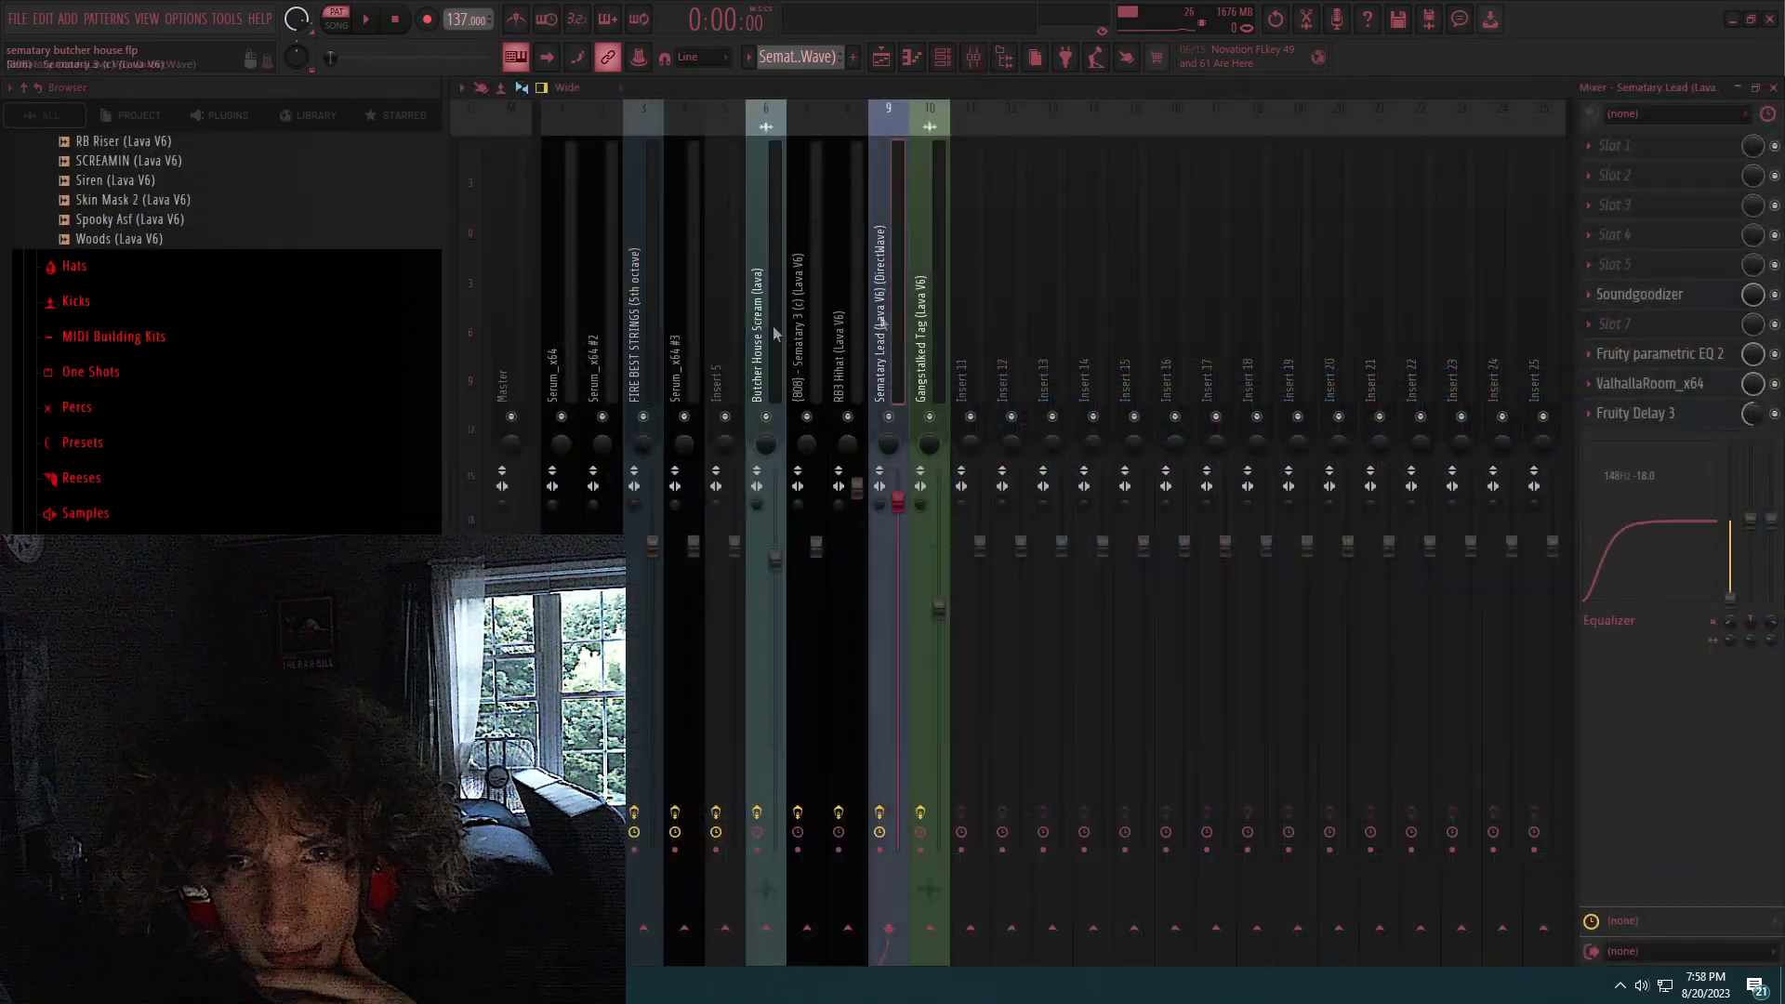
click(153, 439)
click(131, 490)
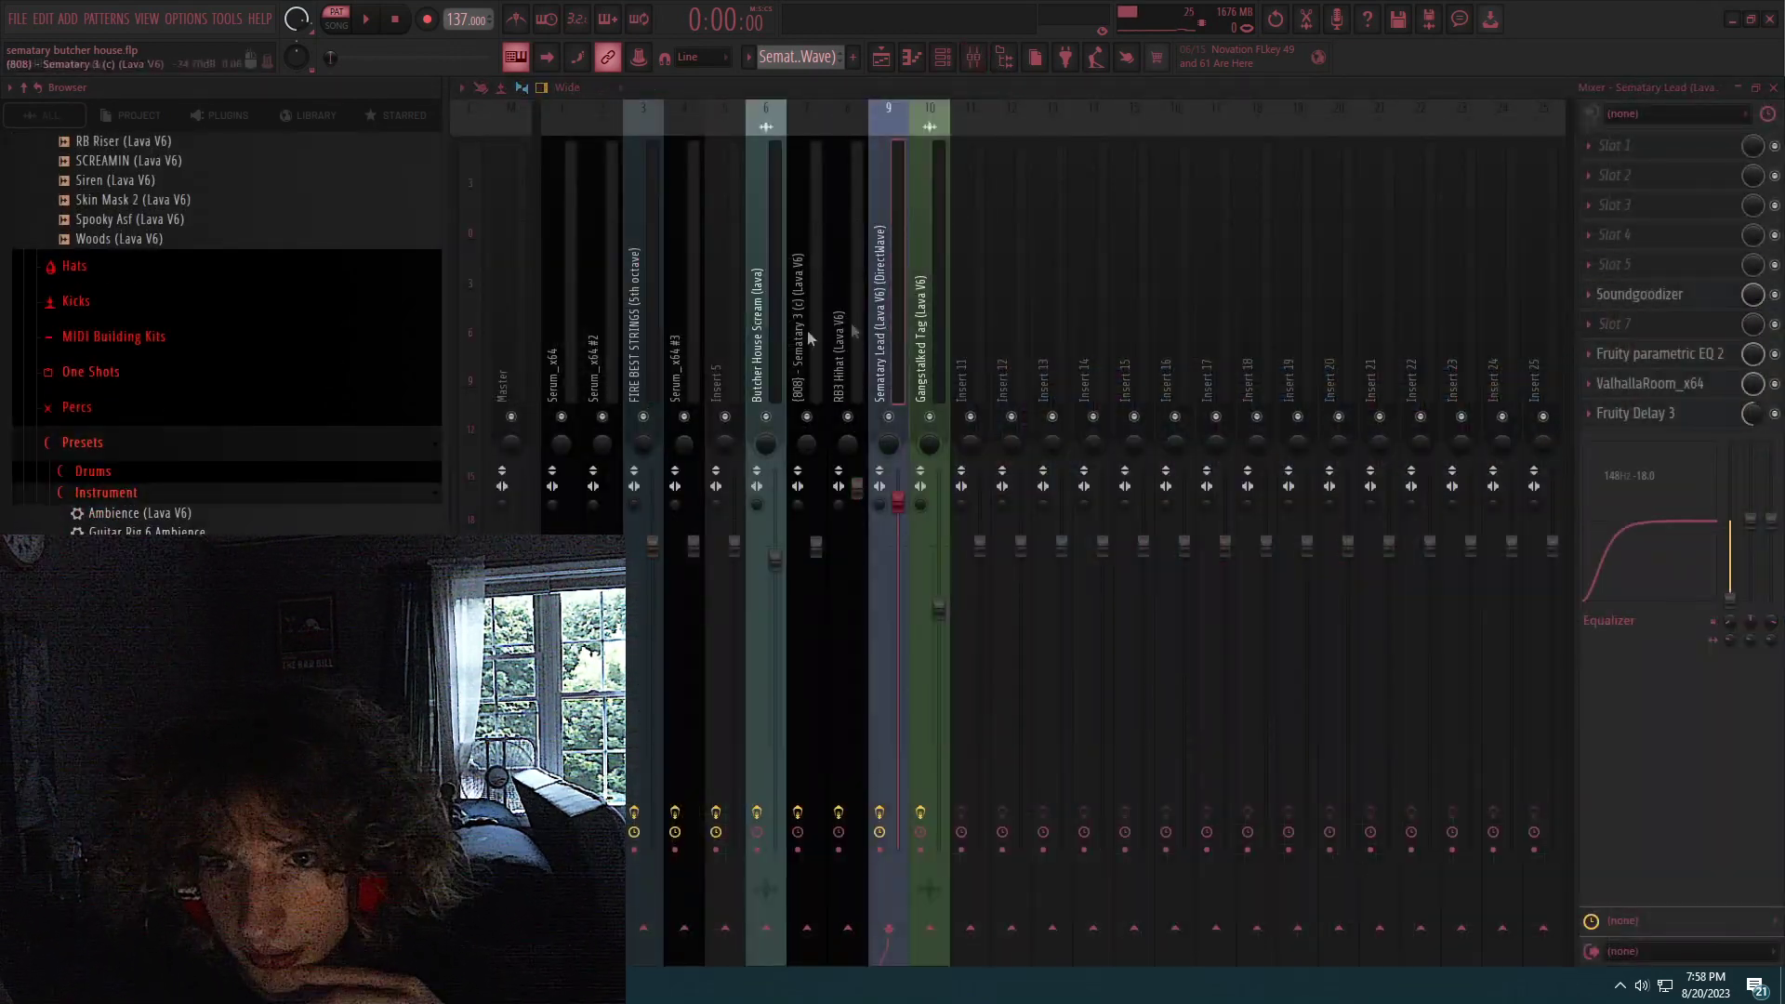
Play the Sematary Lead pattern and lower its mixer track's high-shelf EQ band to -1.6 dB at 8.3 kHz.
key(space)
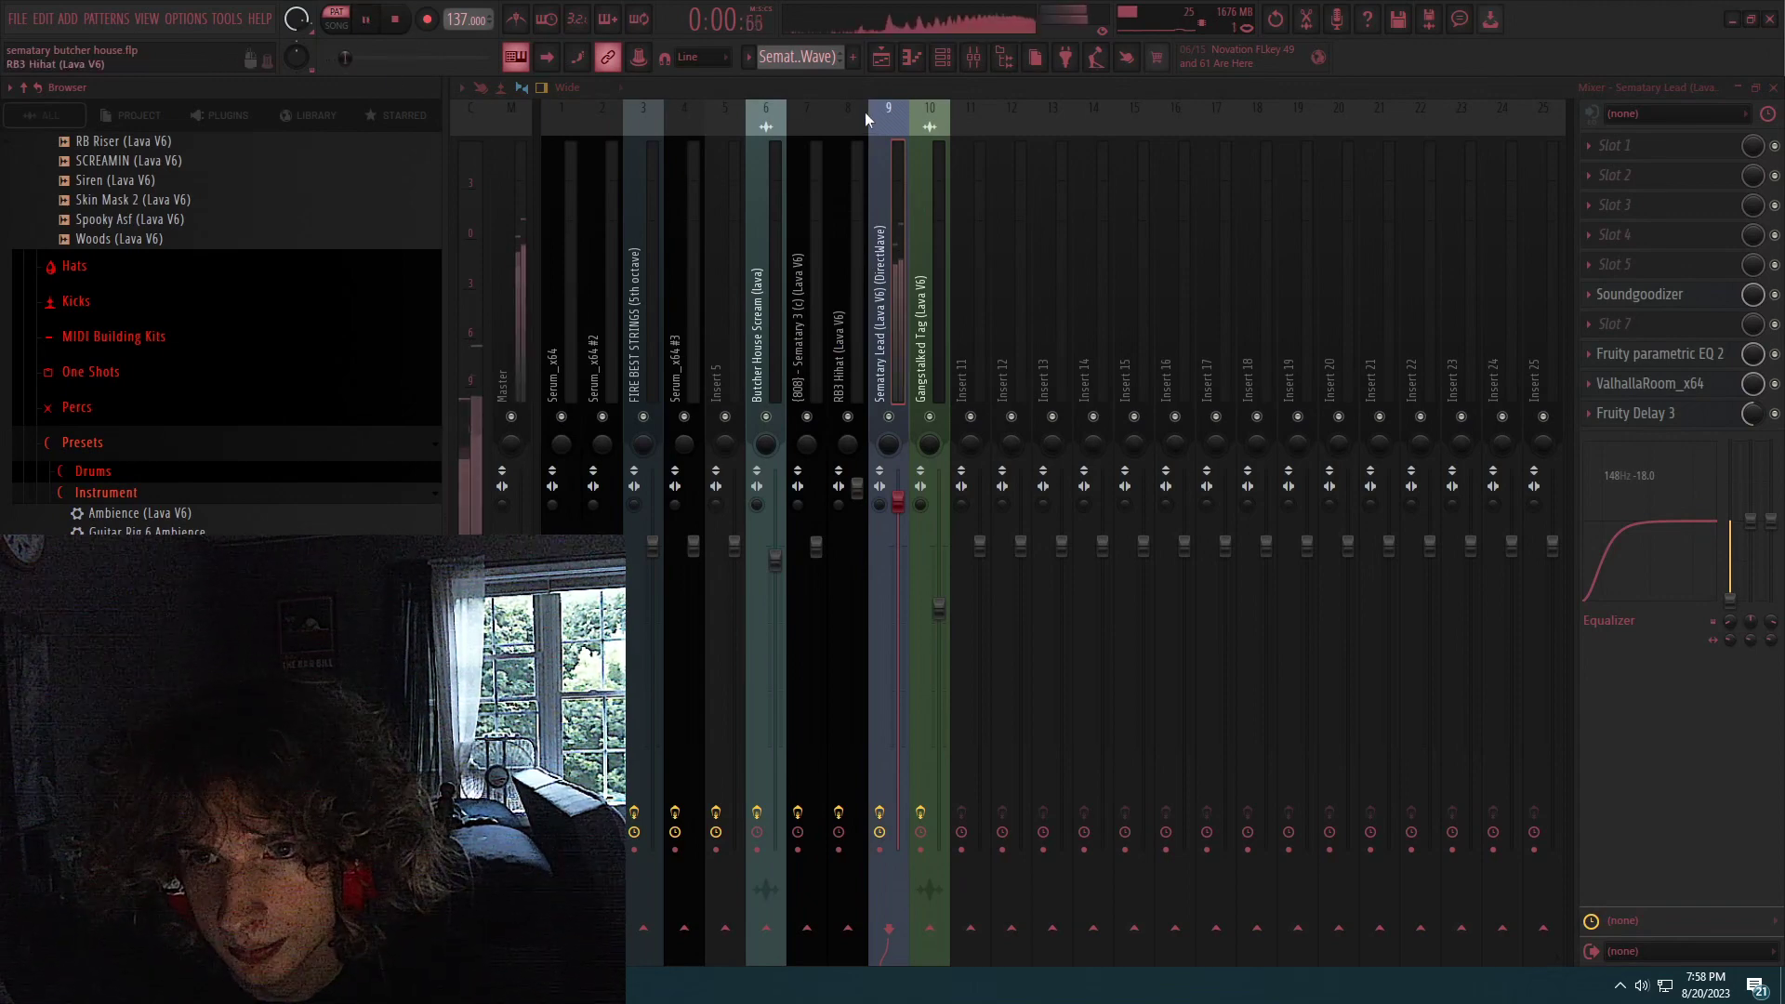
drag(1687, 439, 1688, 446)
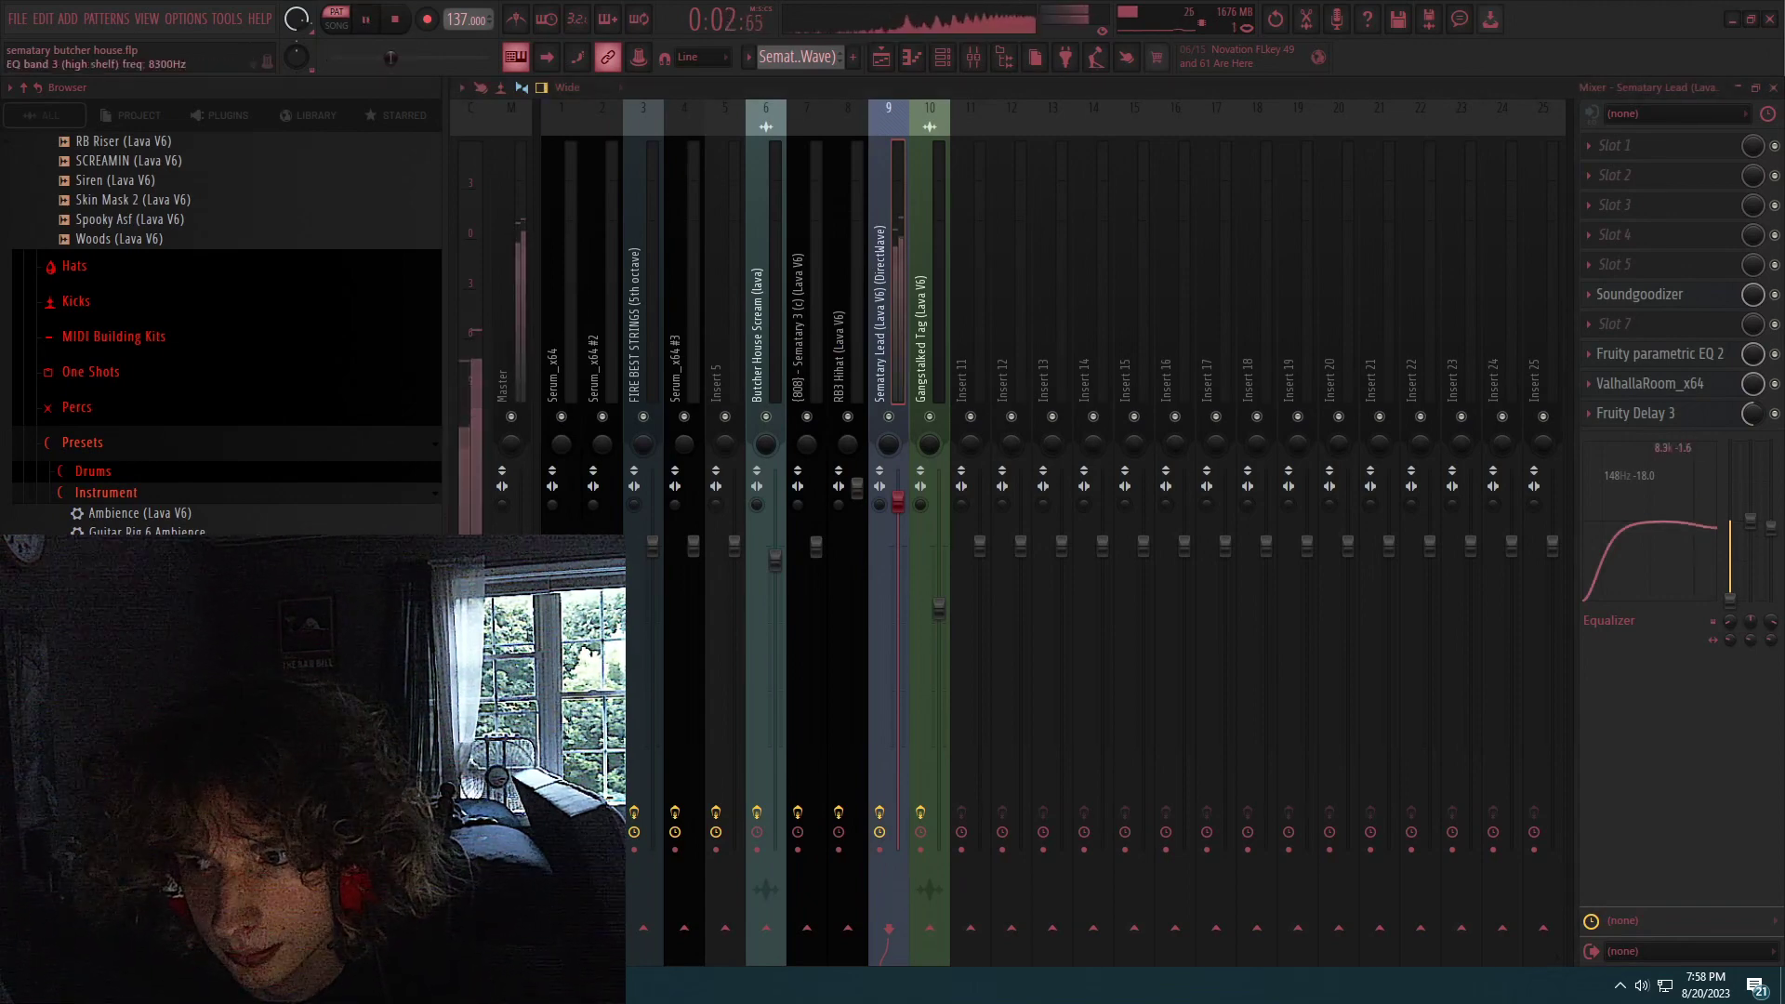
click(937, 67)
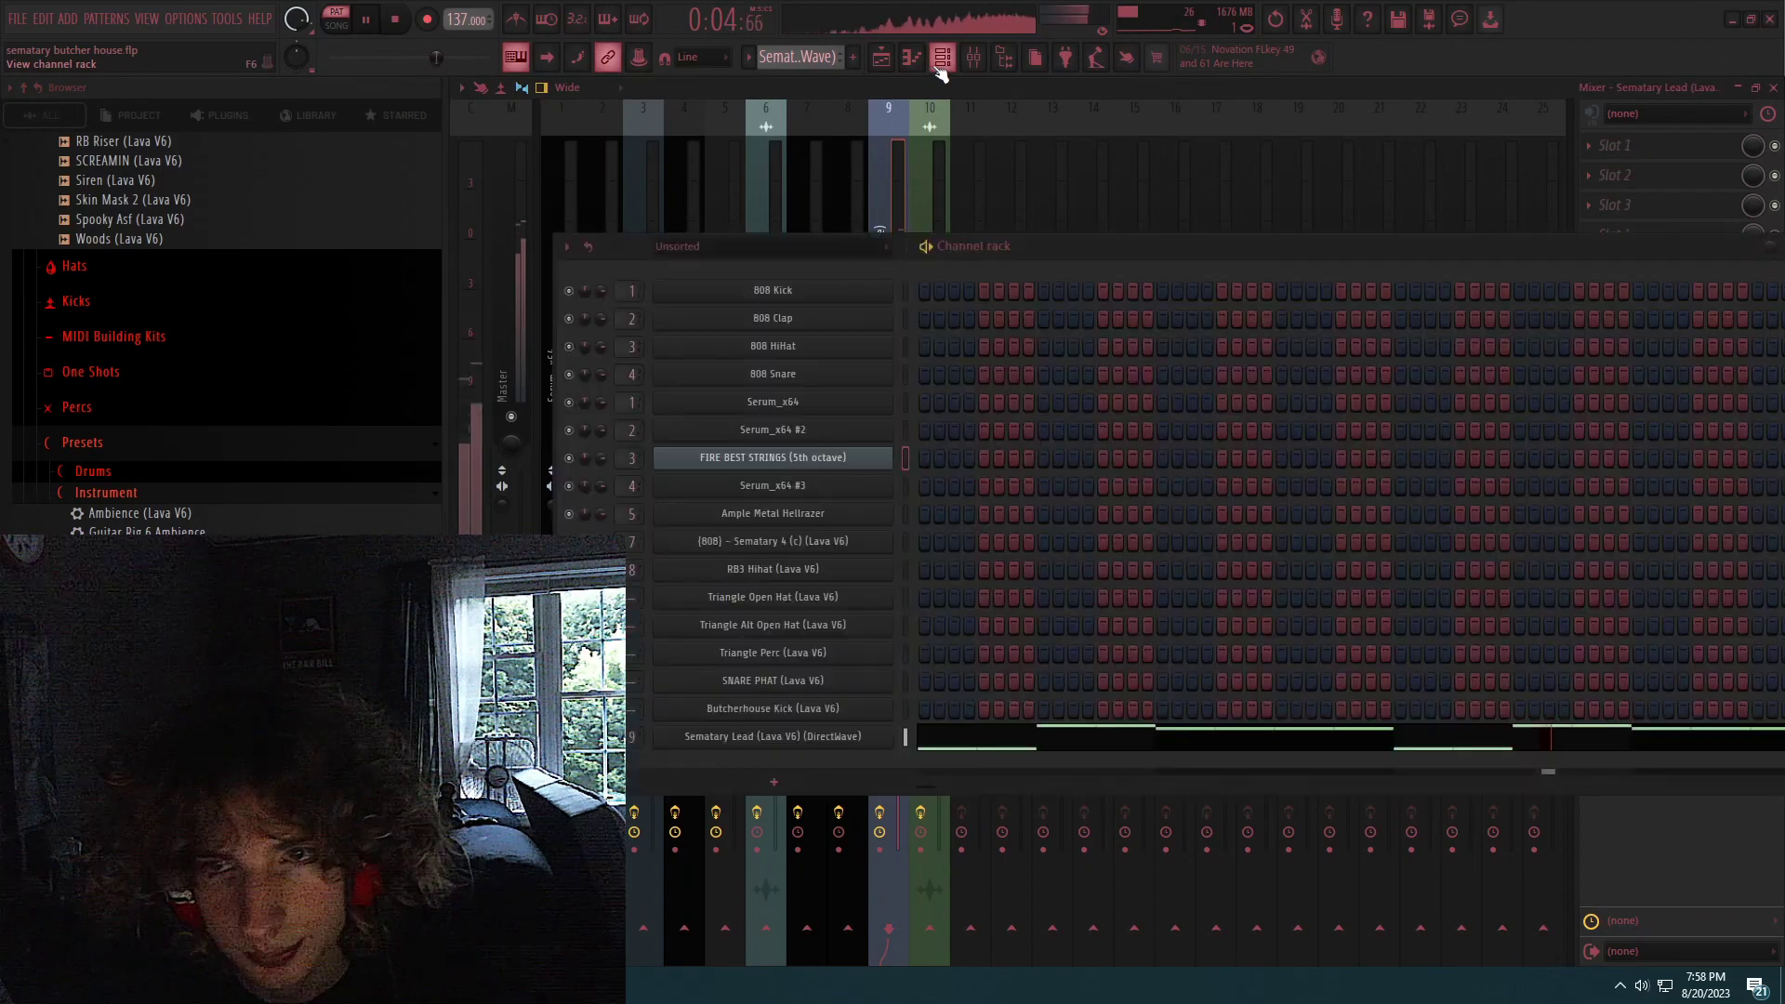
click(939, 65)
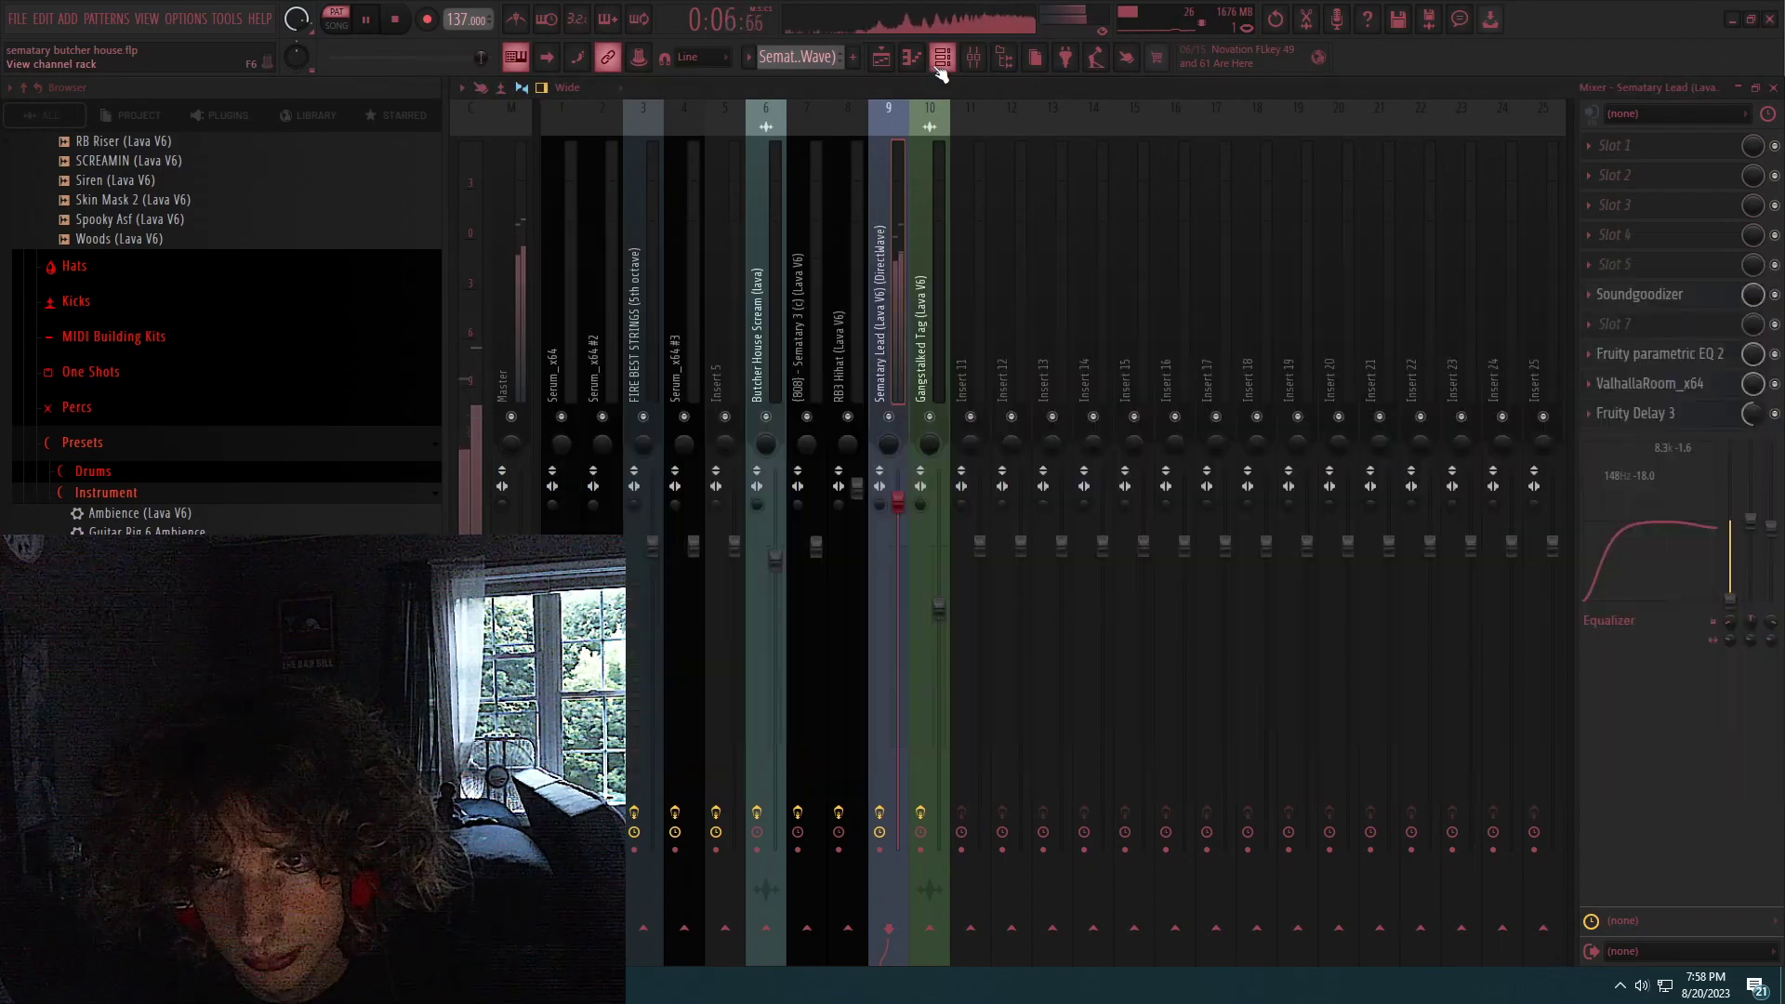
key(space)
In the playlist, move the playback position to bar 17 and leave only tracks 1 to 6 unmuted.
click(1772, 89)
click(1167, 128)
click(1247, 133)
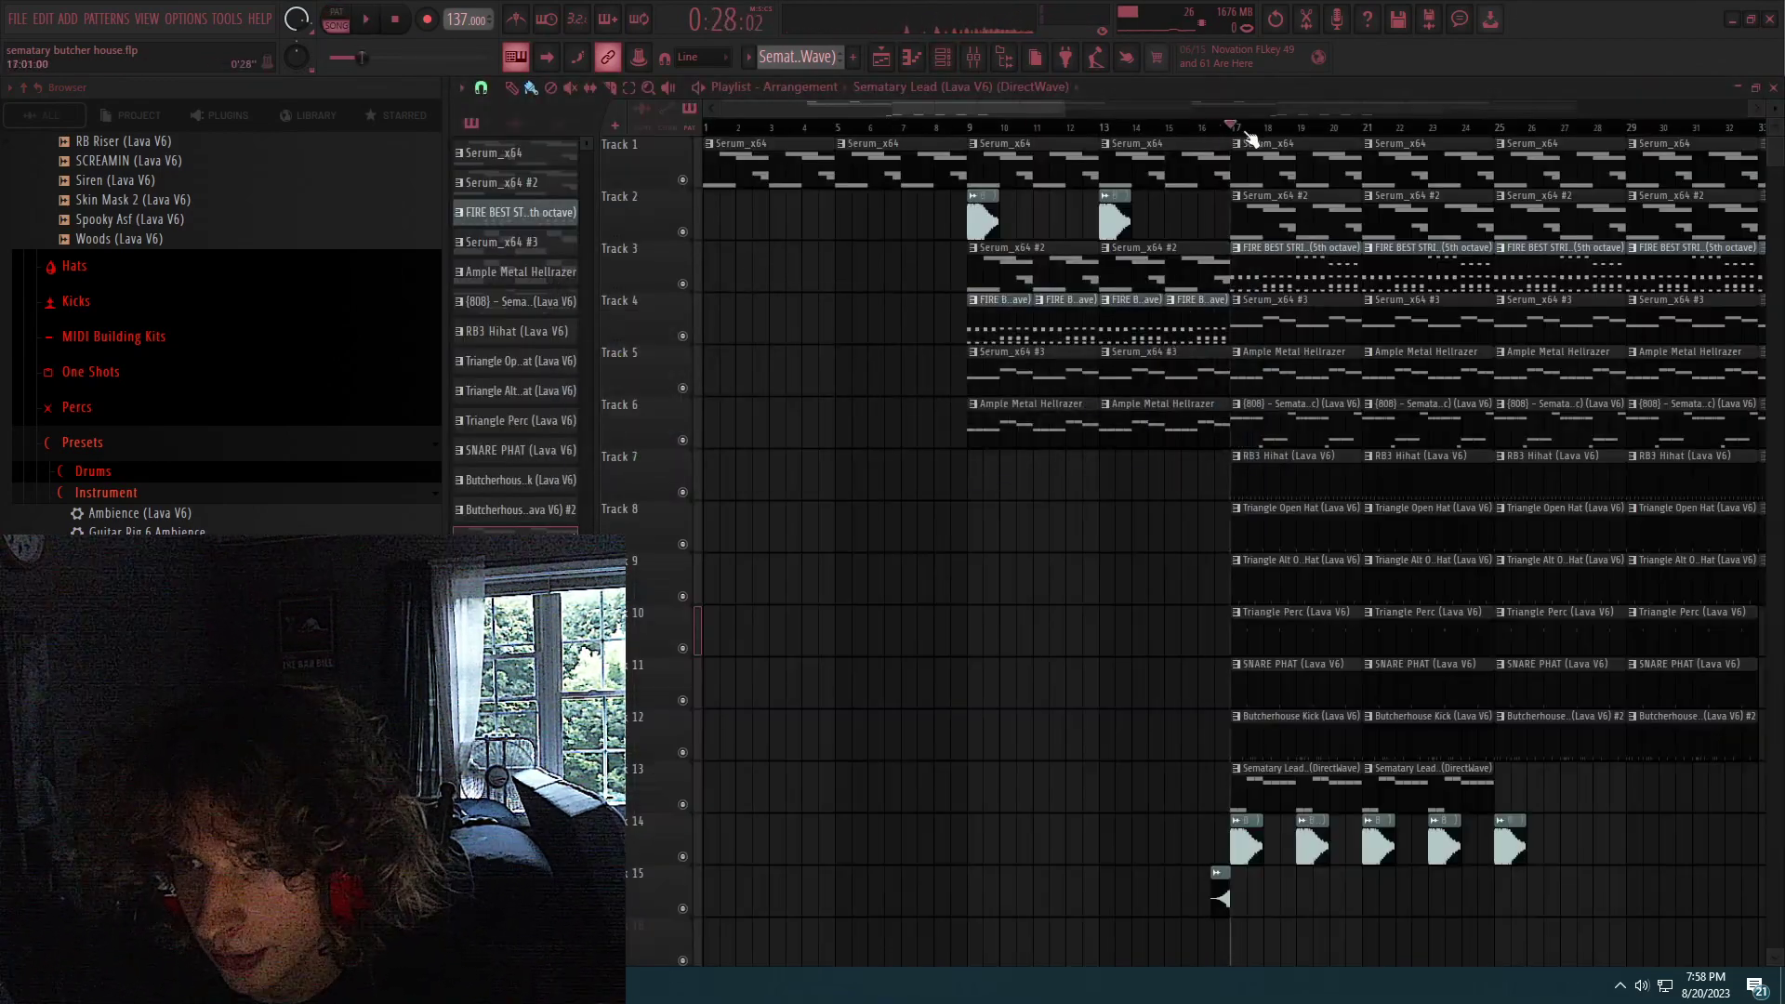
right_click(683, 180)
click(686, 253)
click(682, 231)
click(683, 284)
click(683, 336)
click(682, 388)
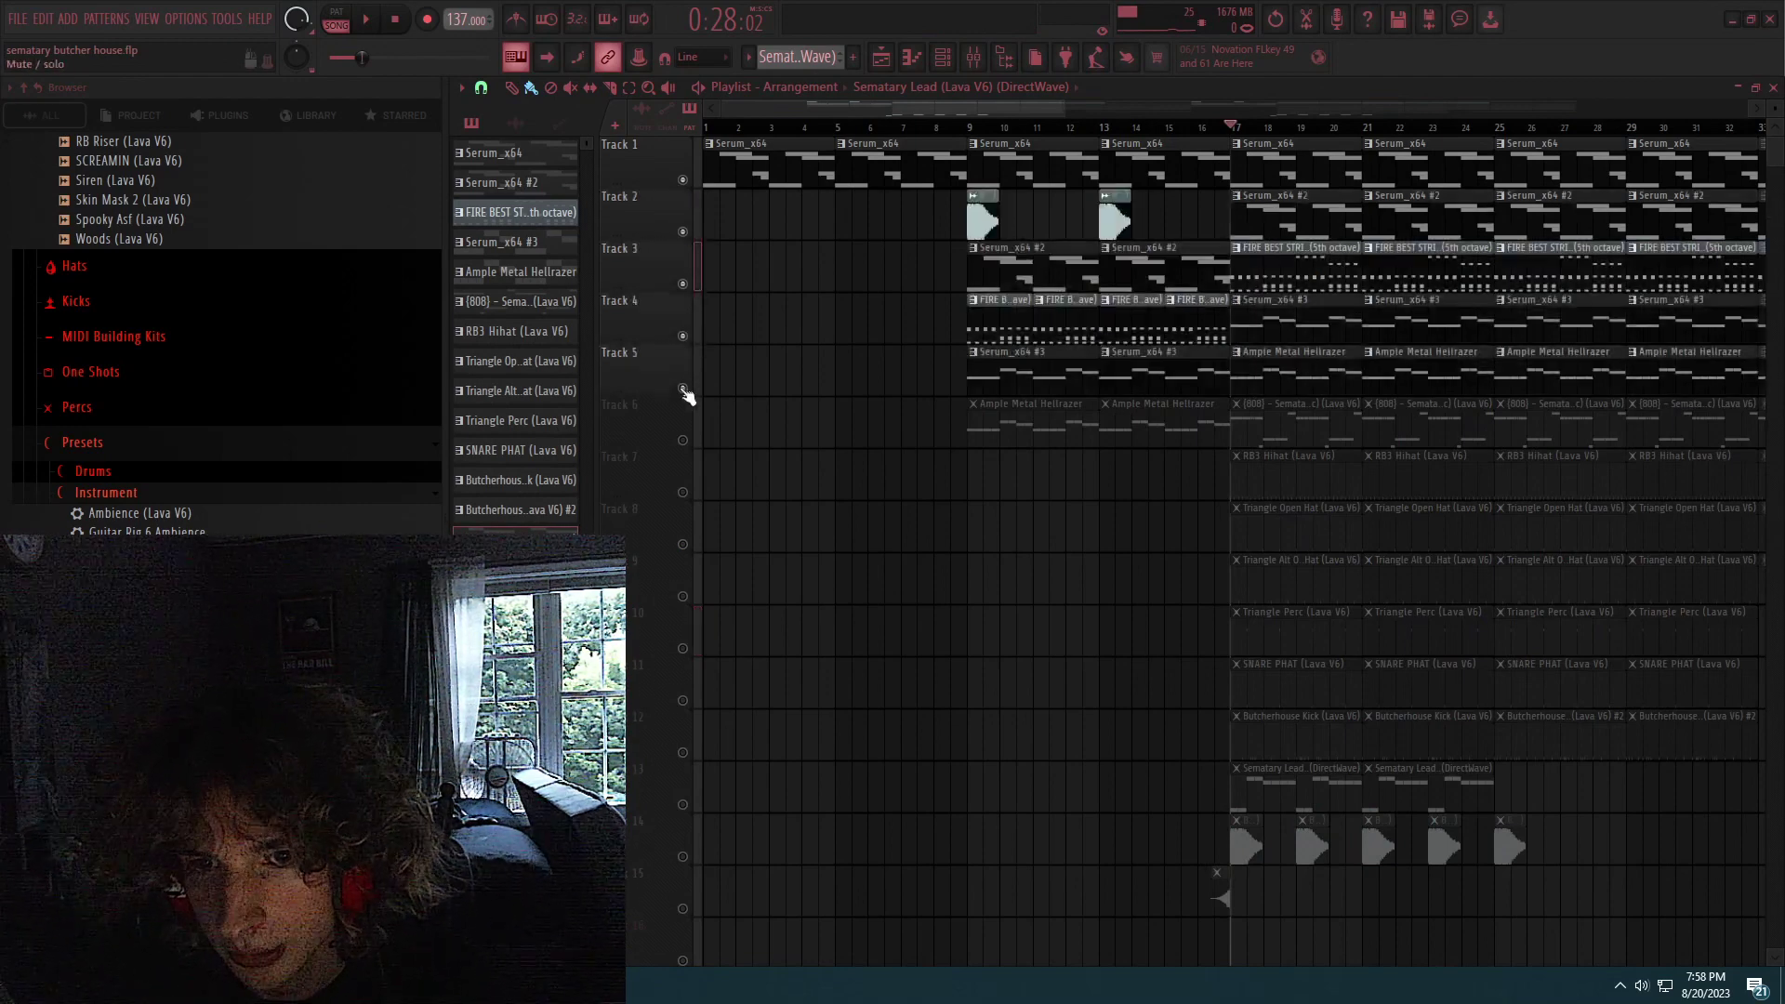
click(683, 440)
Show the effects on the Master mixer track and expand the Master presets folder in the browser.
click(974, 59)
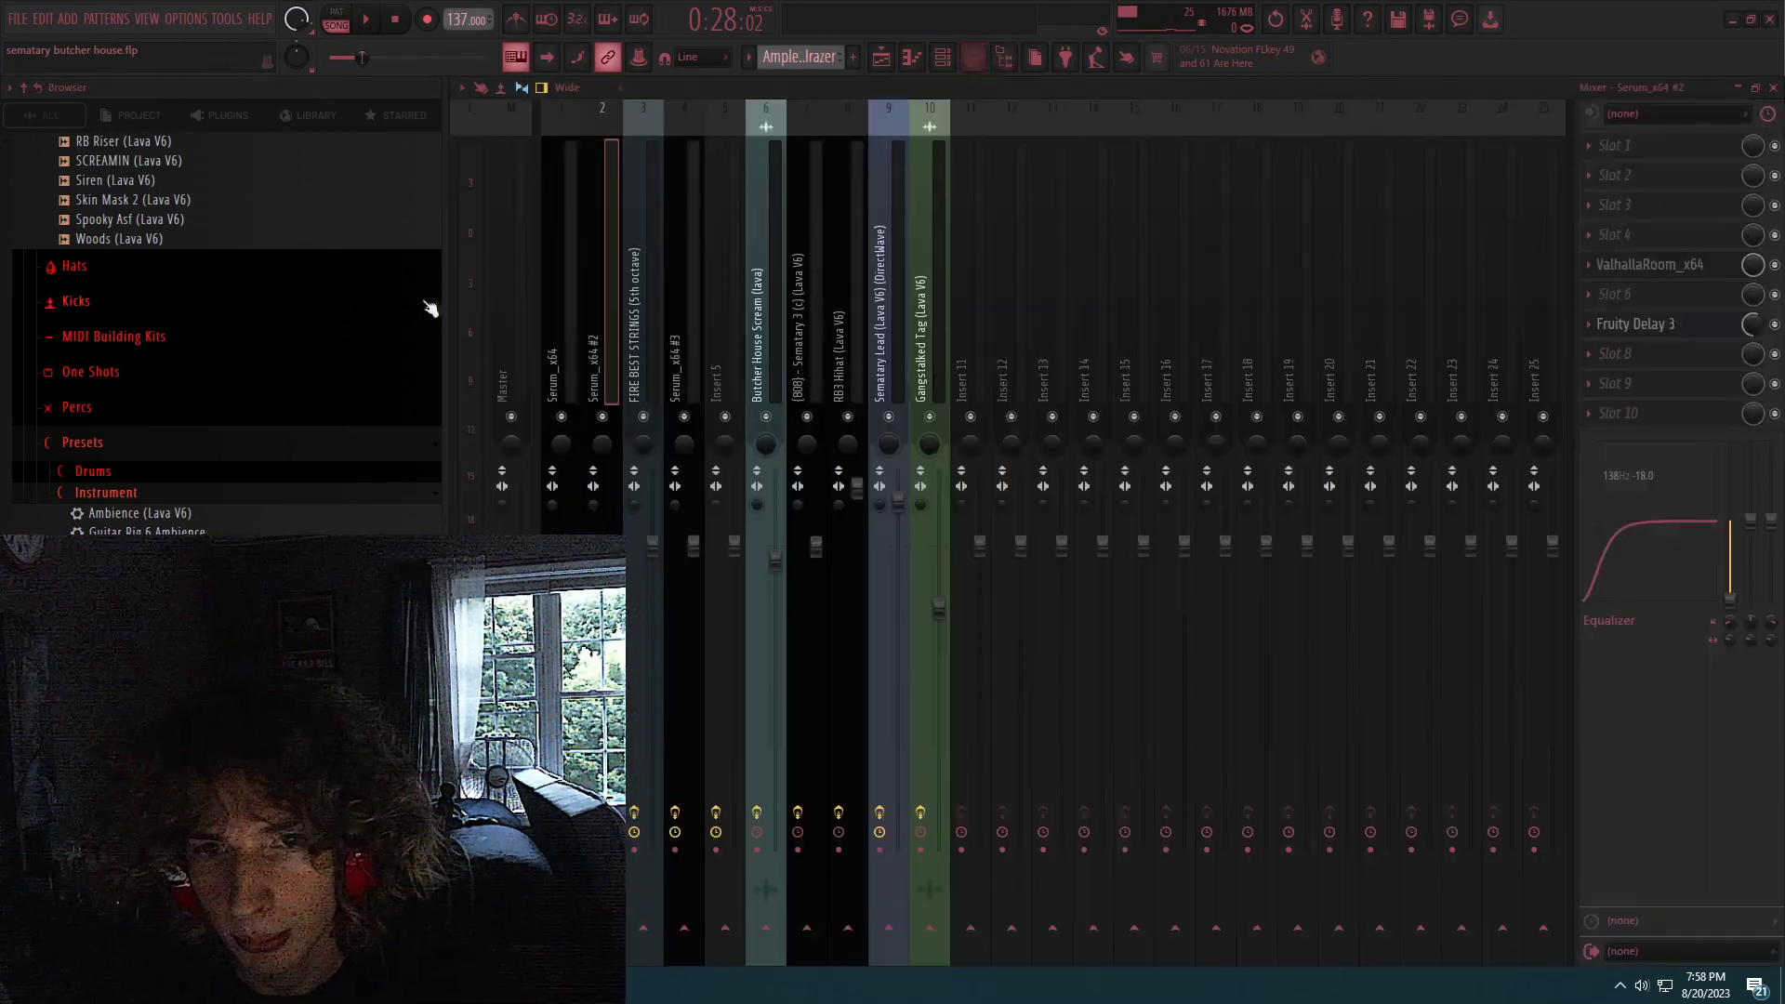
click(527, 271)
scroll(460, 289, up, 2)
click(522, 279)
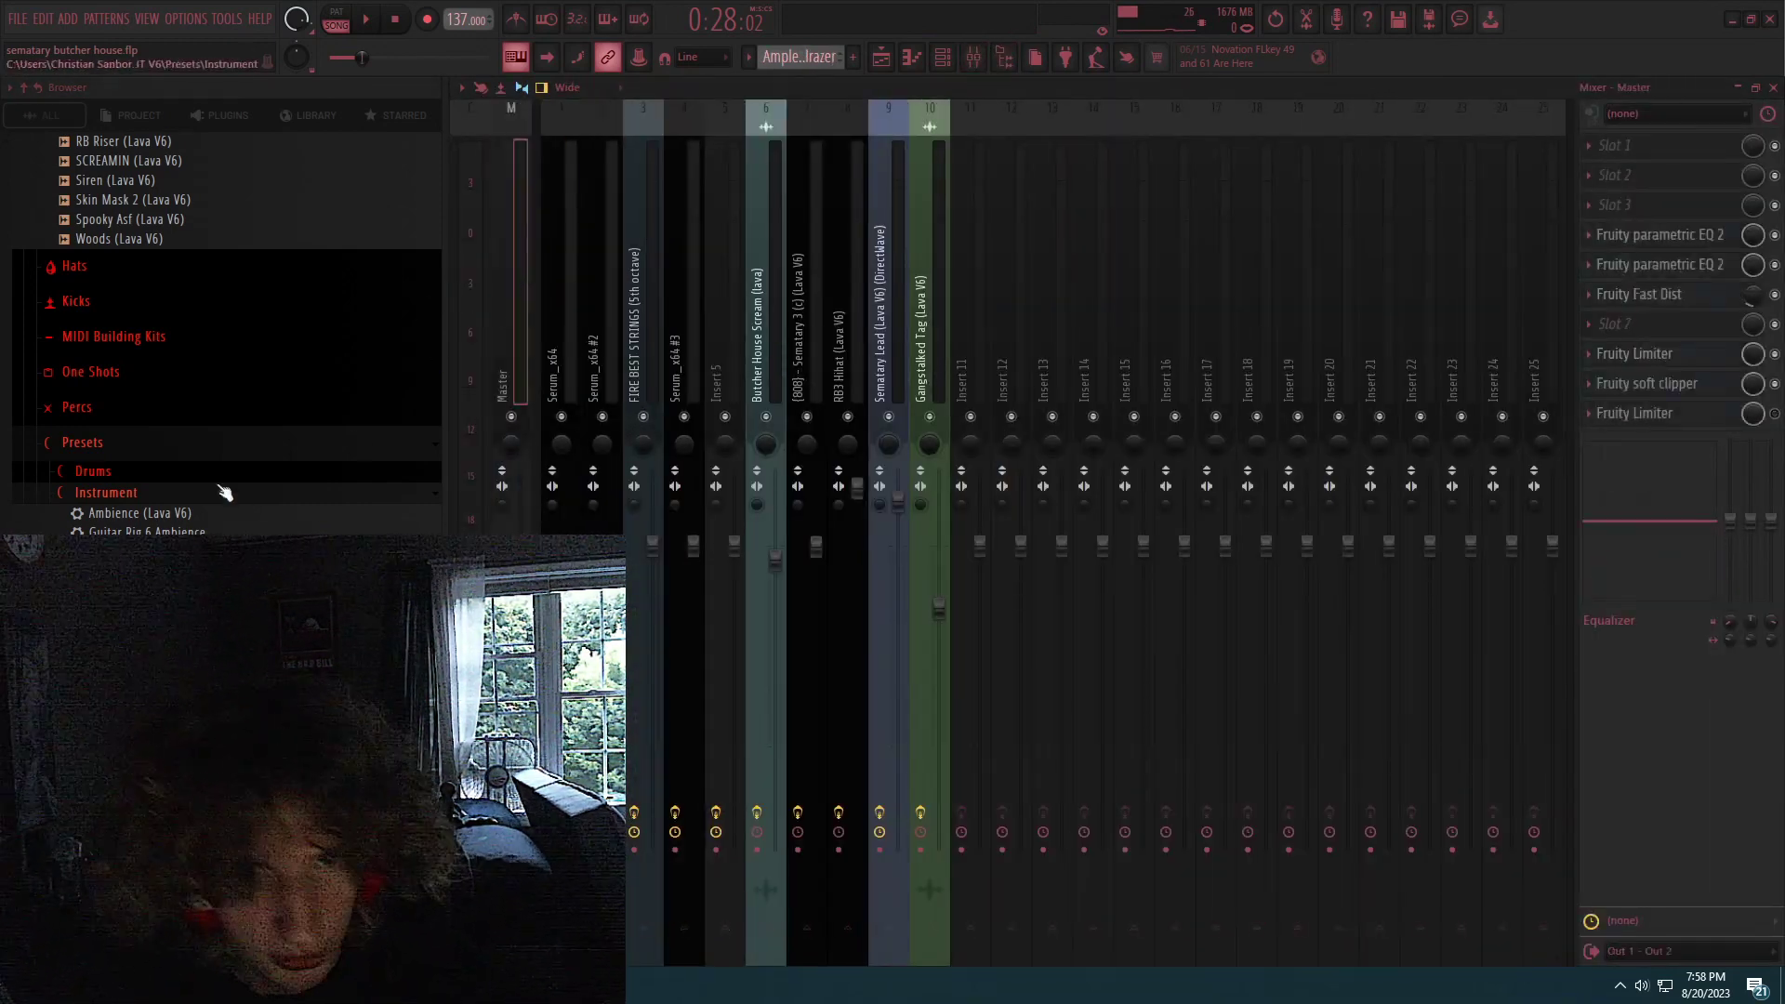
click(171, 494)
click(95, 514)
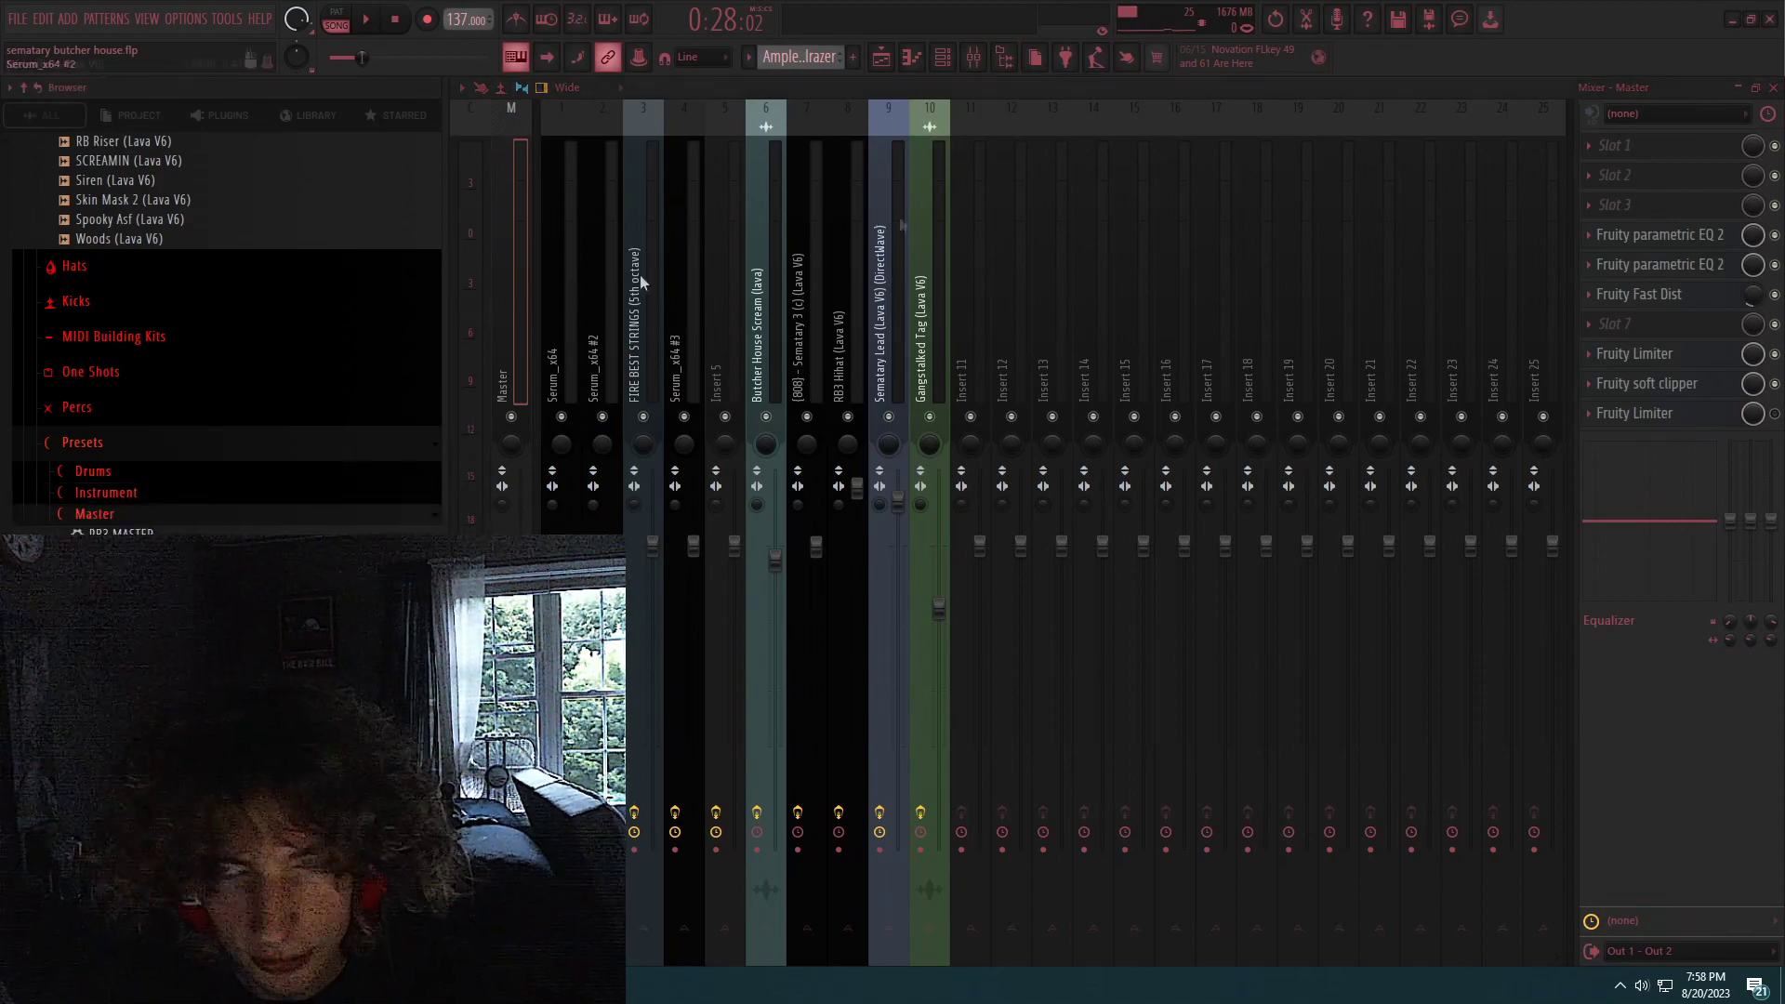
Play the Ample Metal Hellrazer pattern from the channel rack and view the channel's instrument.
click(1775, 88)
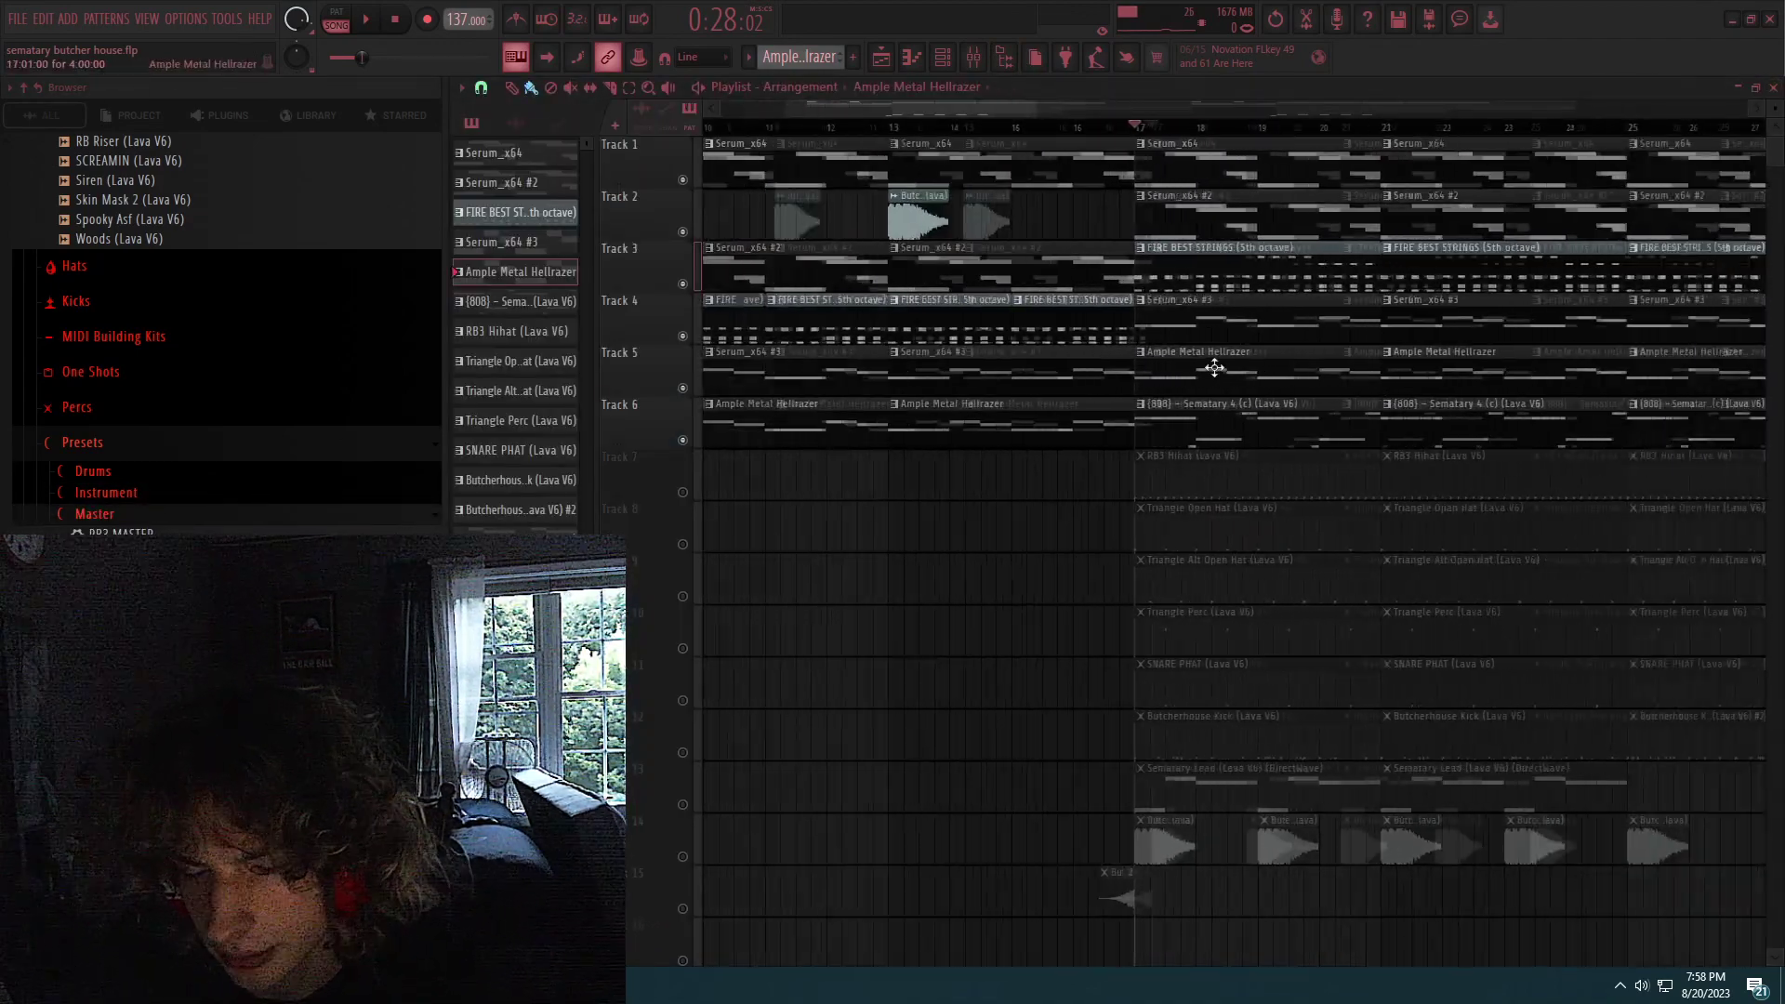
scroll(1156, 368, up, 2)
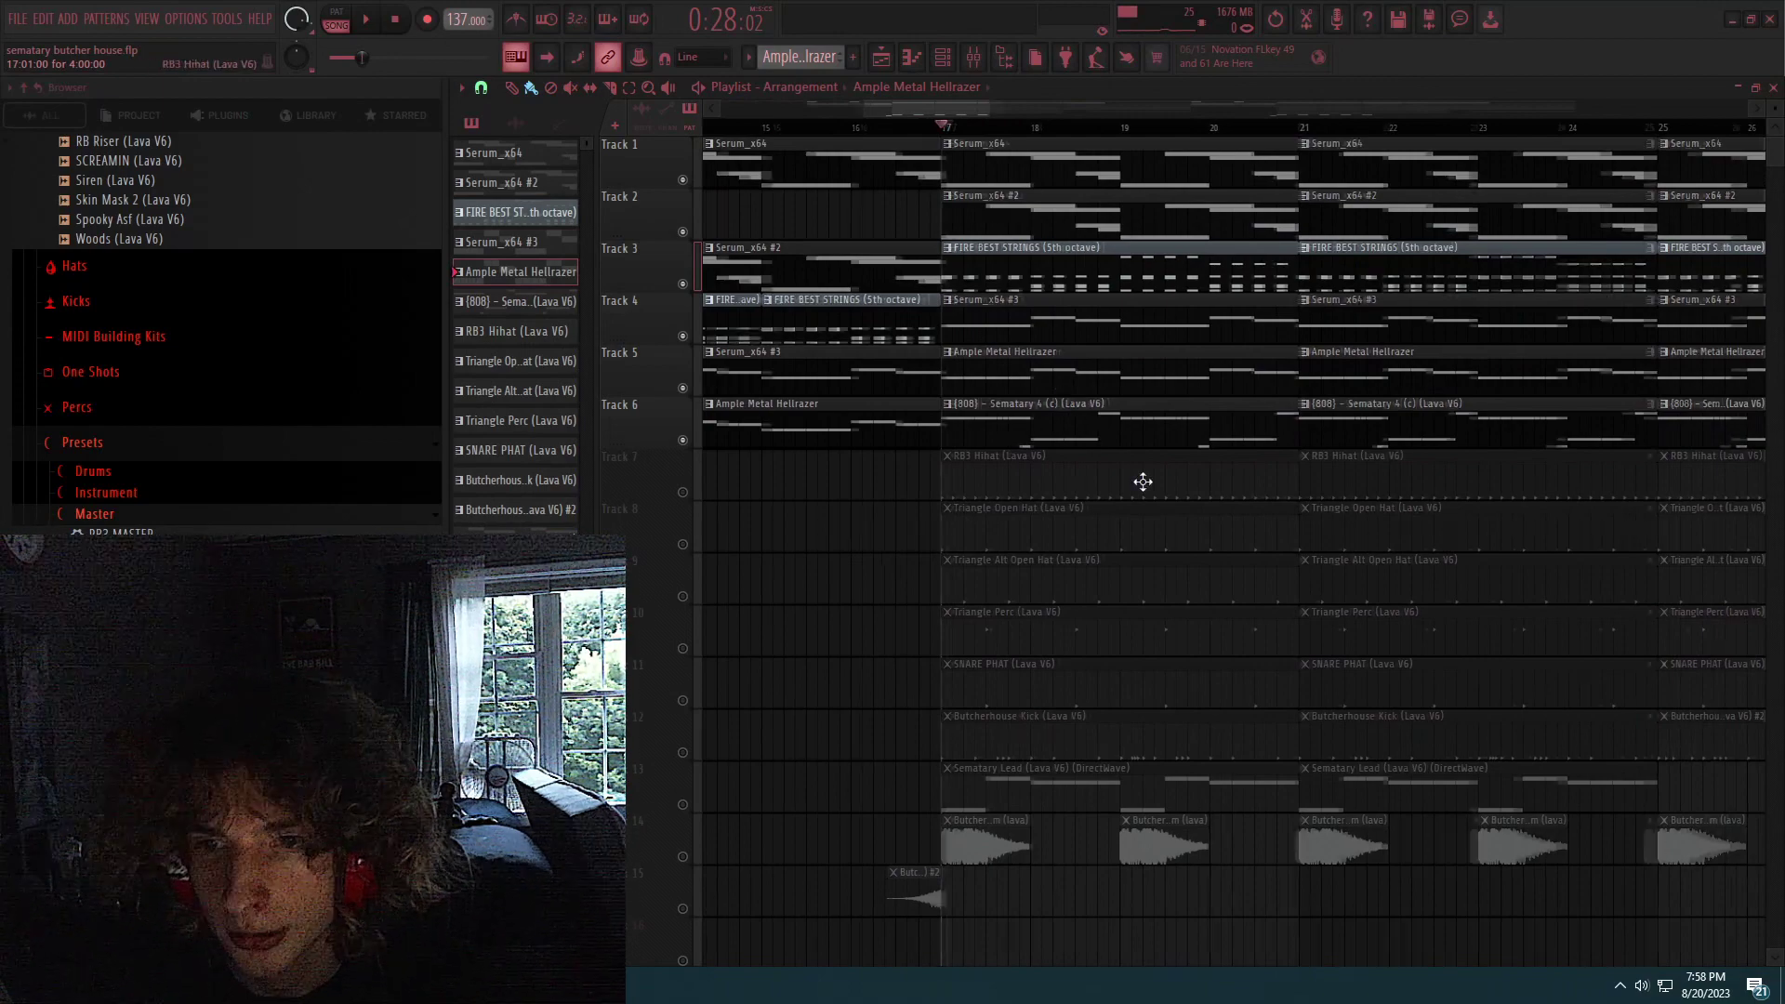
scroll(1144, 483, up, 1)
scroll(1138, 476, up, 2)
click(947, 58)
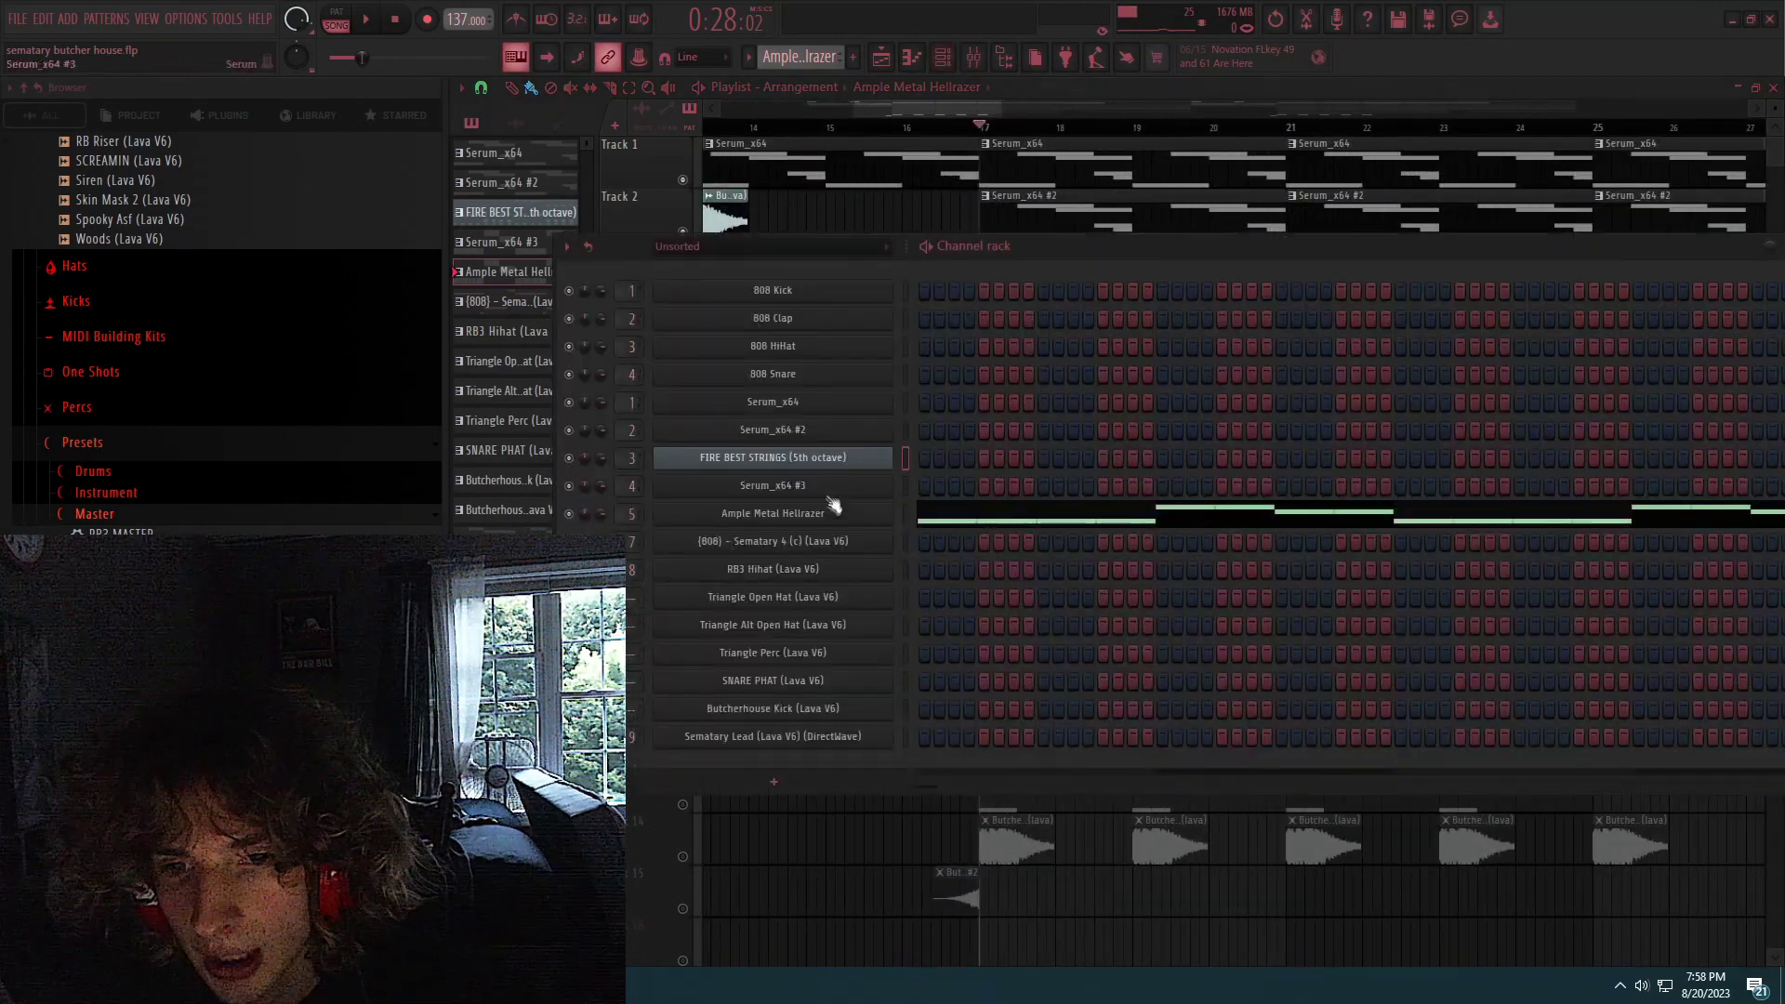
key(space)
click(867, 510)
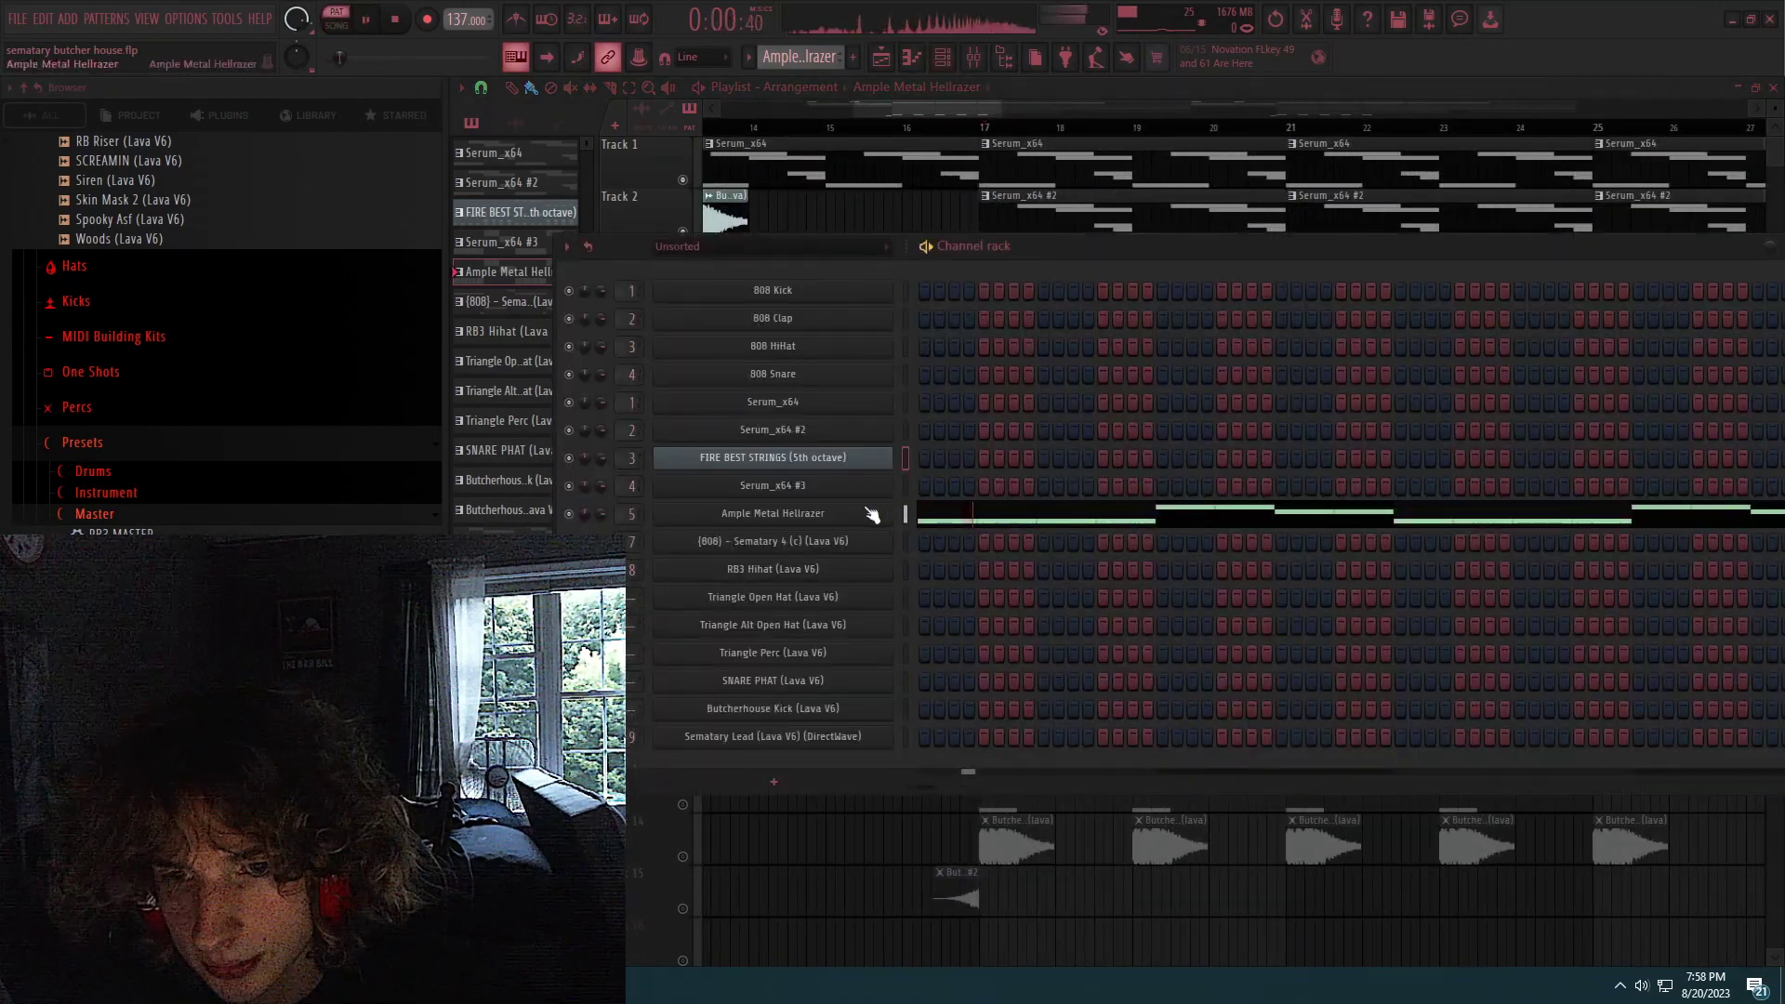
click(1645, 204)
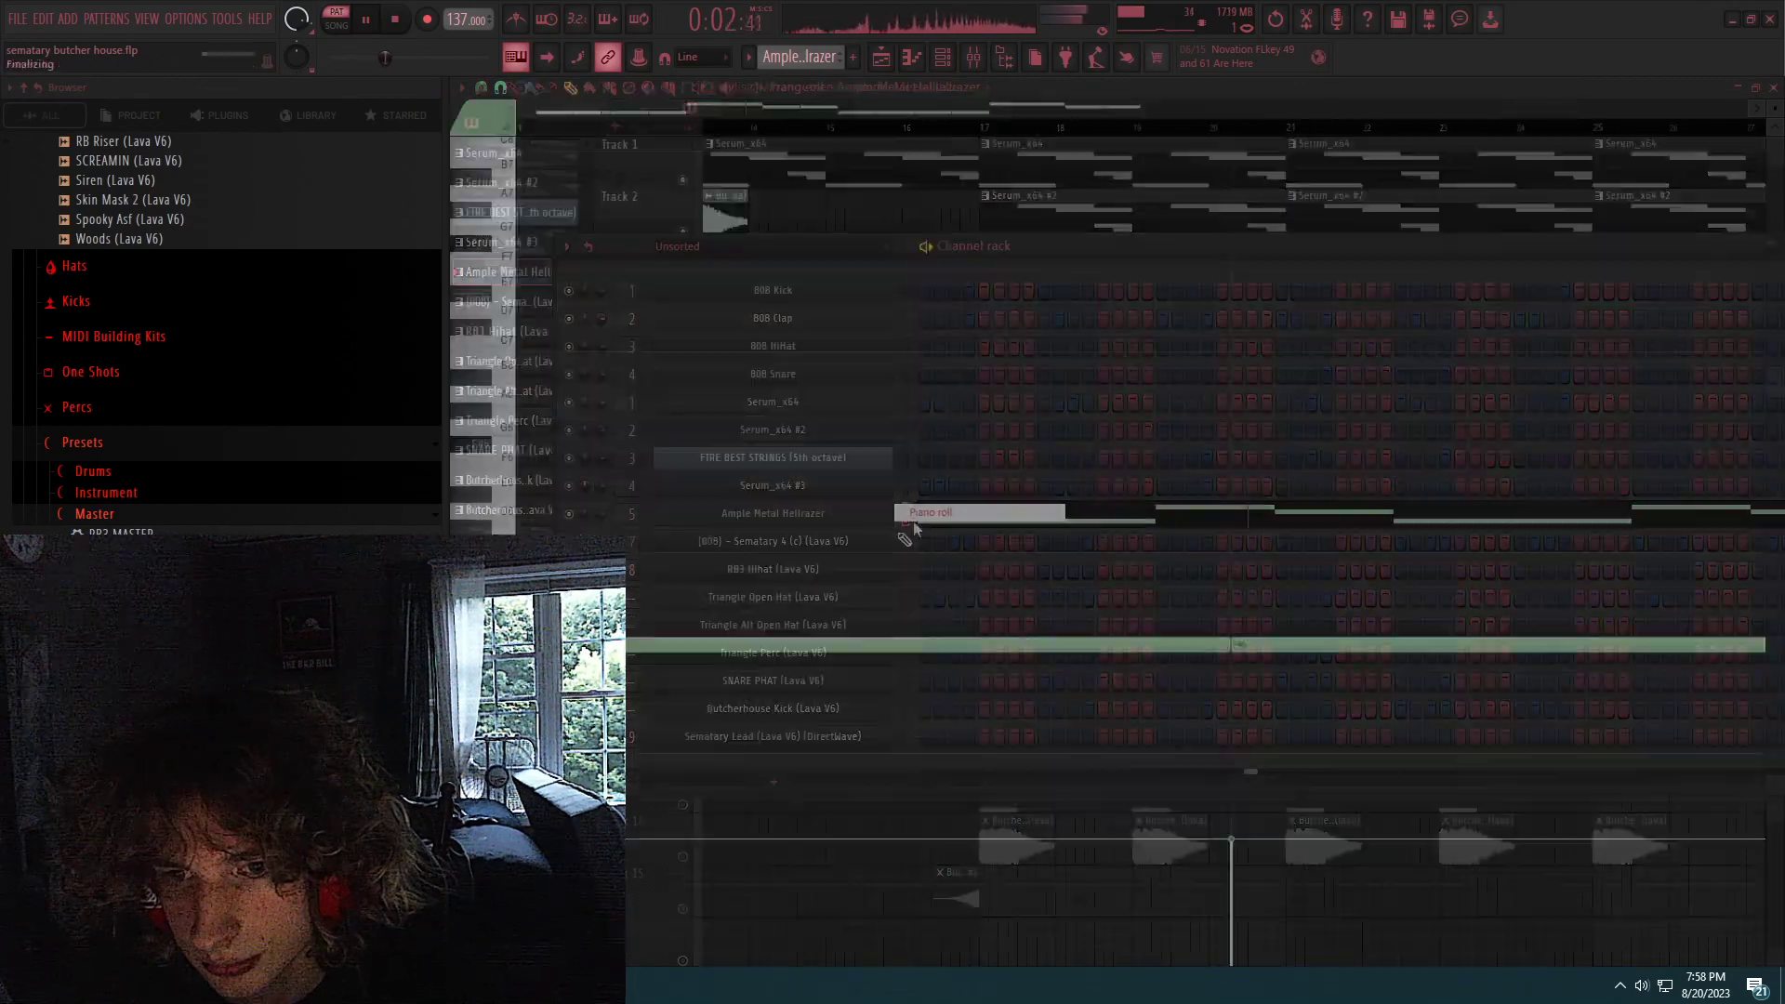
View the Ample Metal Hellrazer notes in the piano roll and the INTENSITY VST3 and Fruity Flangus effects on its mixer track.
click(916, 514)
click(973, 59)
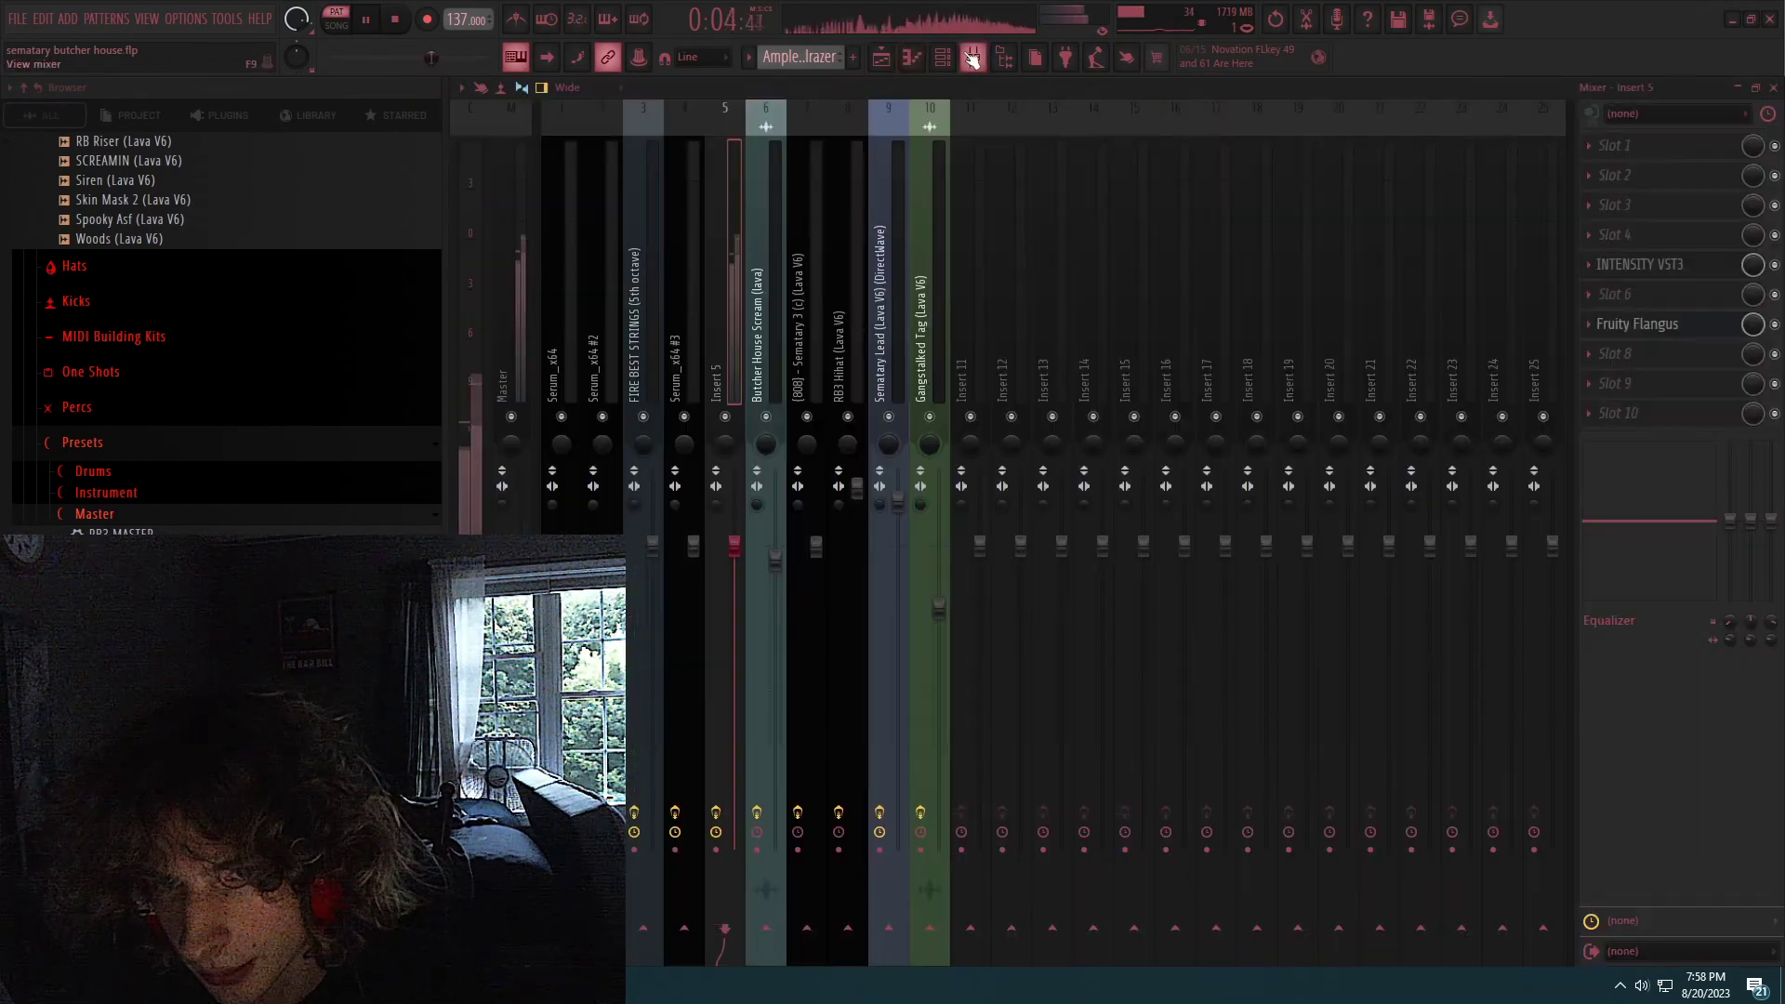
click(972, 59)
click(1772, 87)
Stop playback, move the playlist position to bar 17, and show the Serum_x64 #3 pattern in the channel rack.
click(1132, 194)
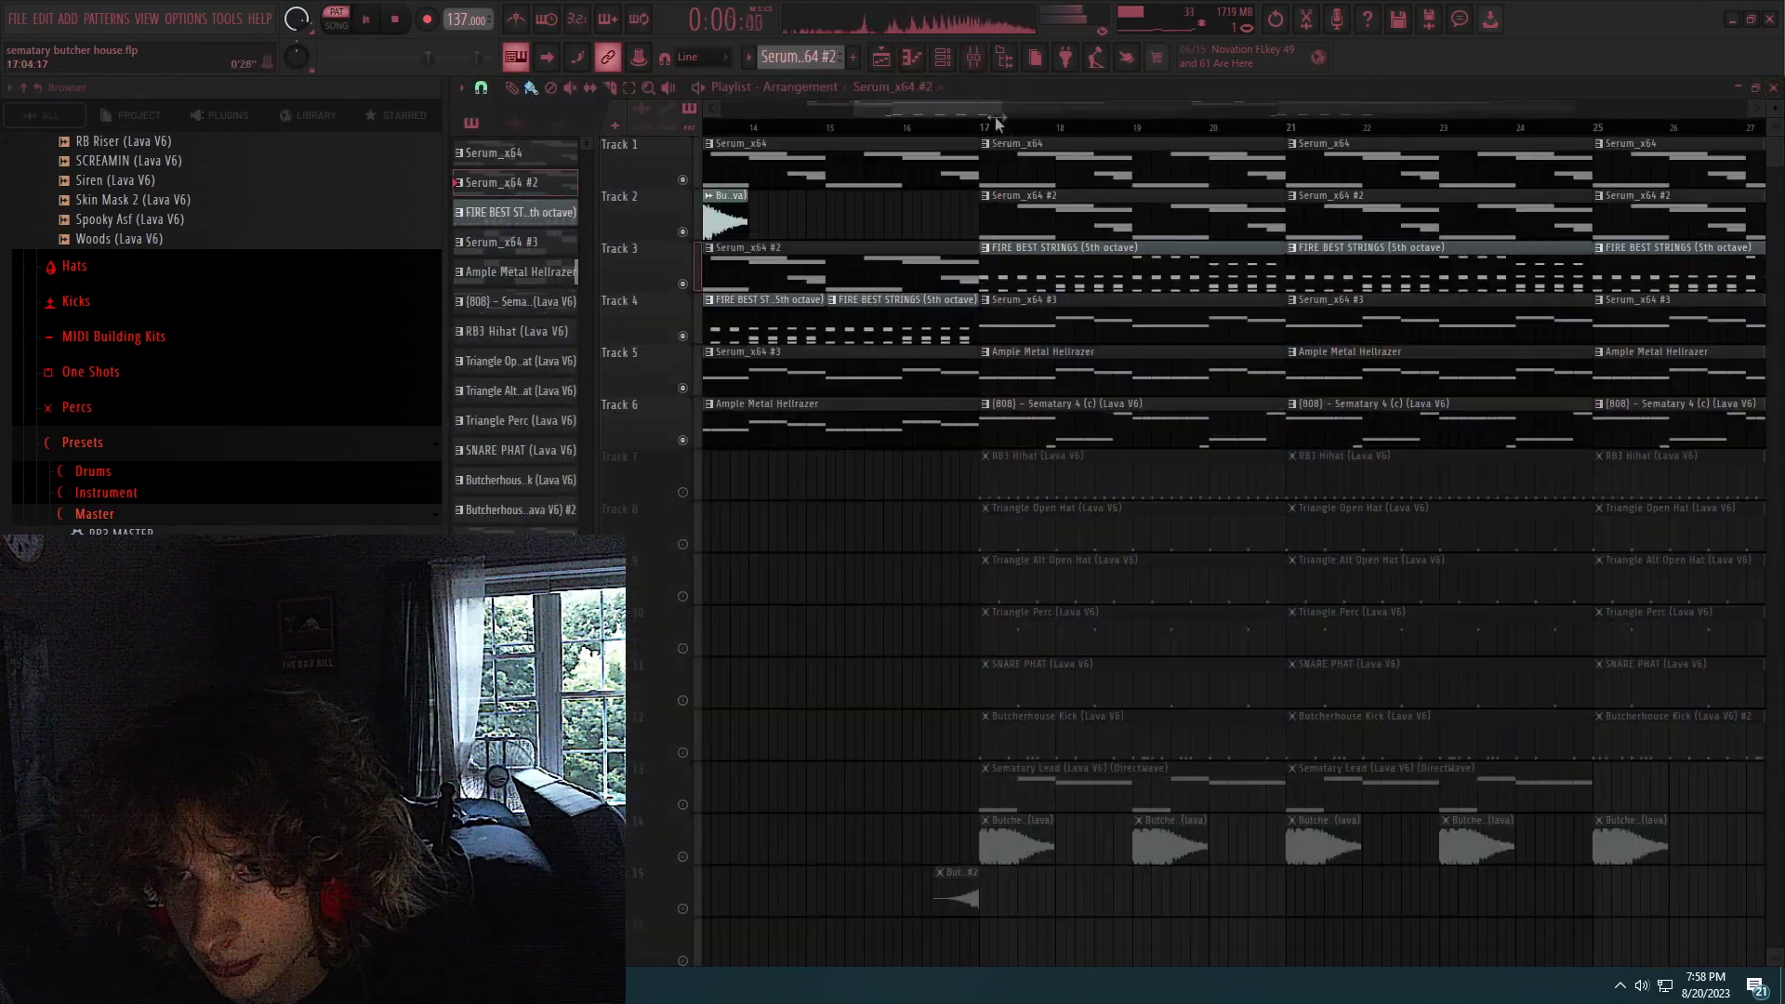
key(space)
click(1027, 126)
click(945, 59)
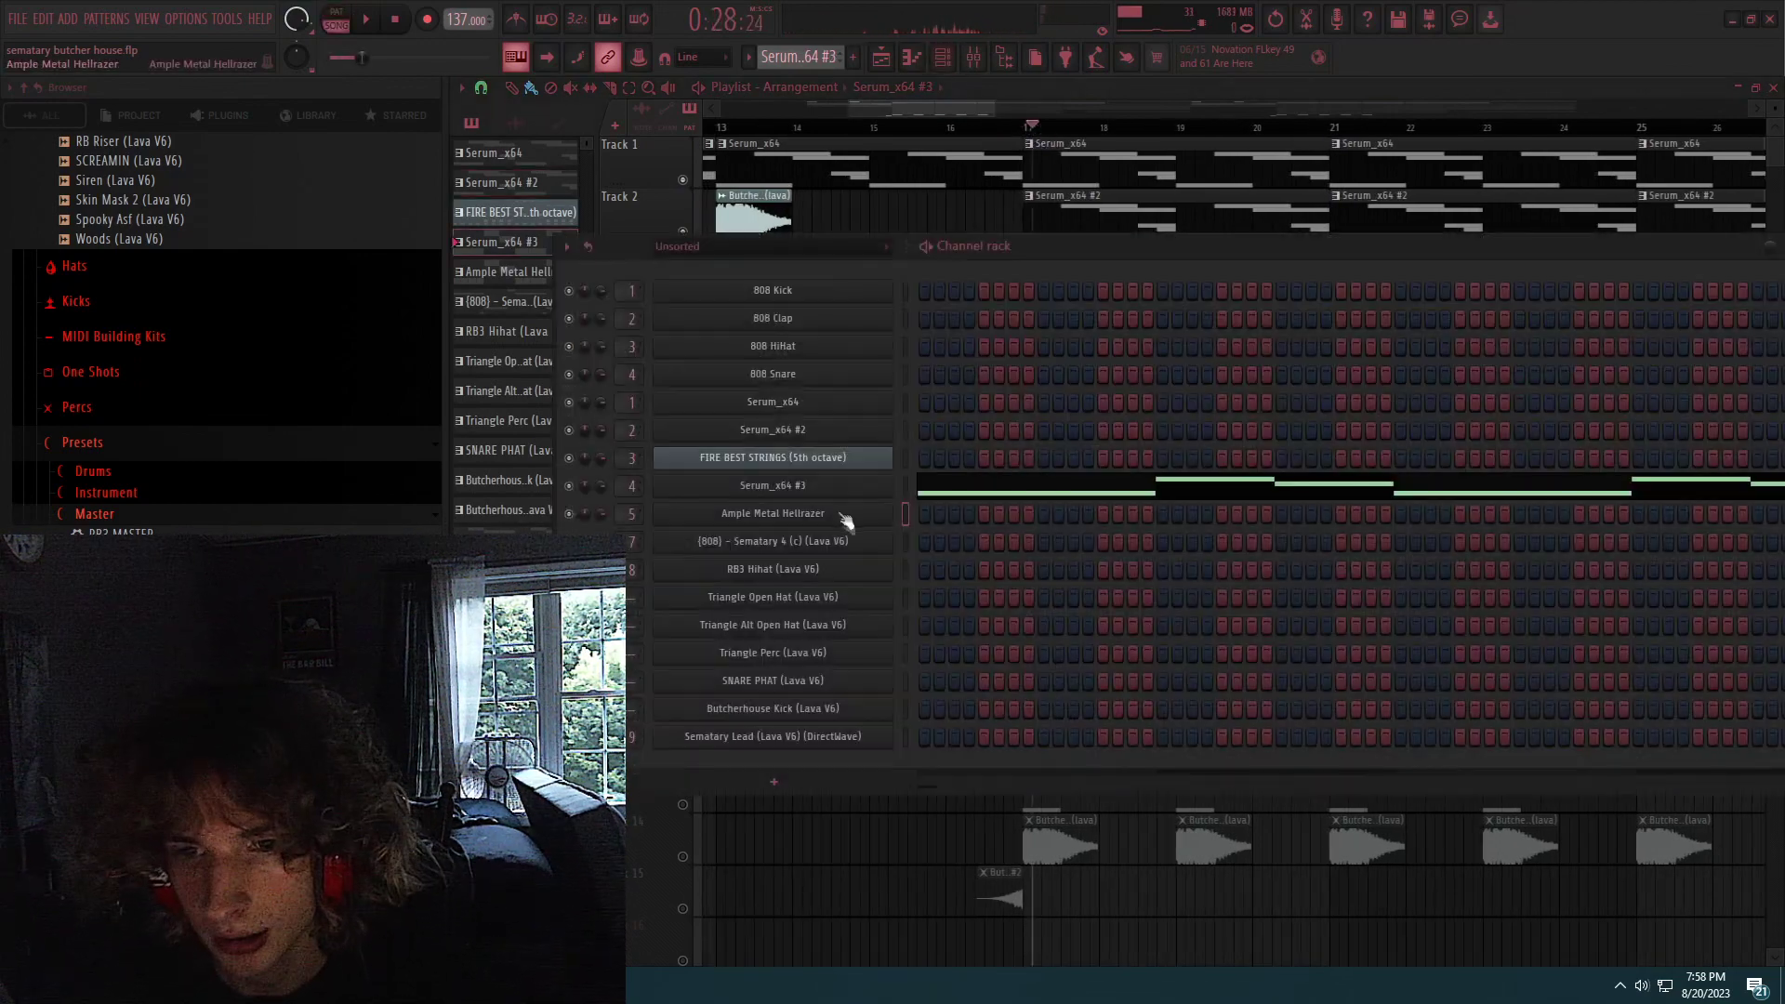
click(917, 516)
click(1291, 173)
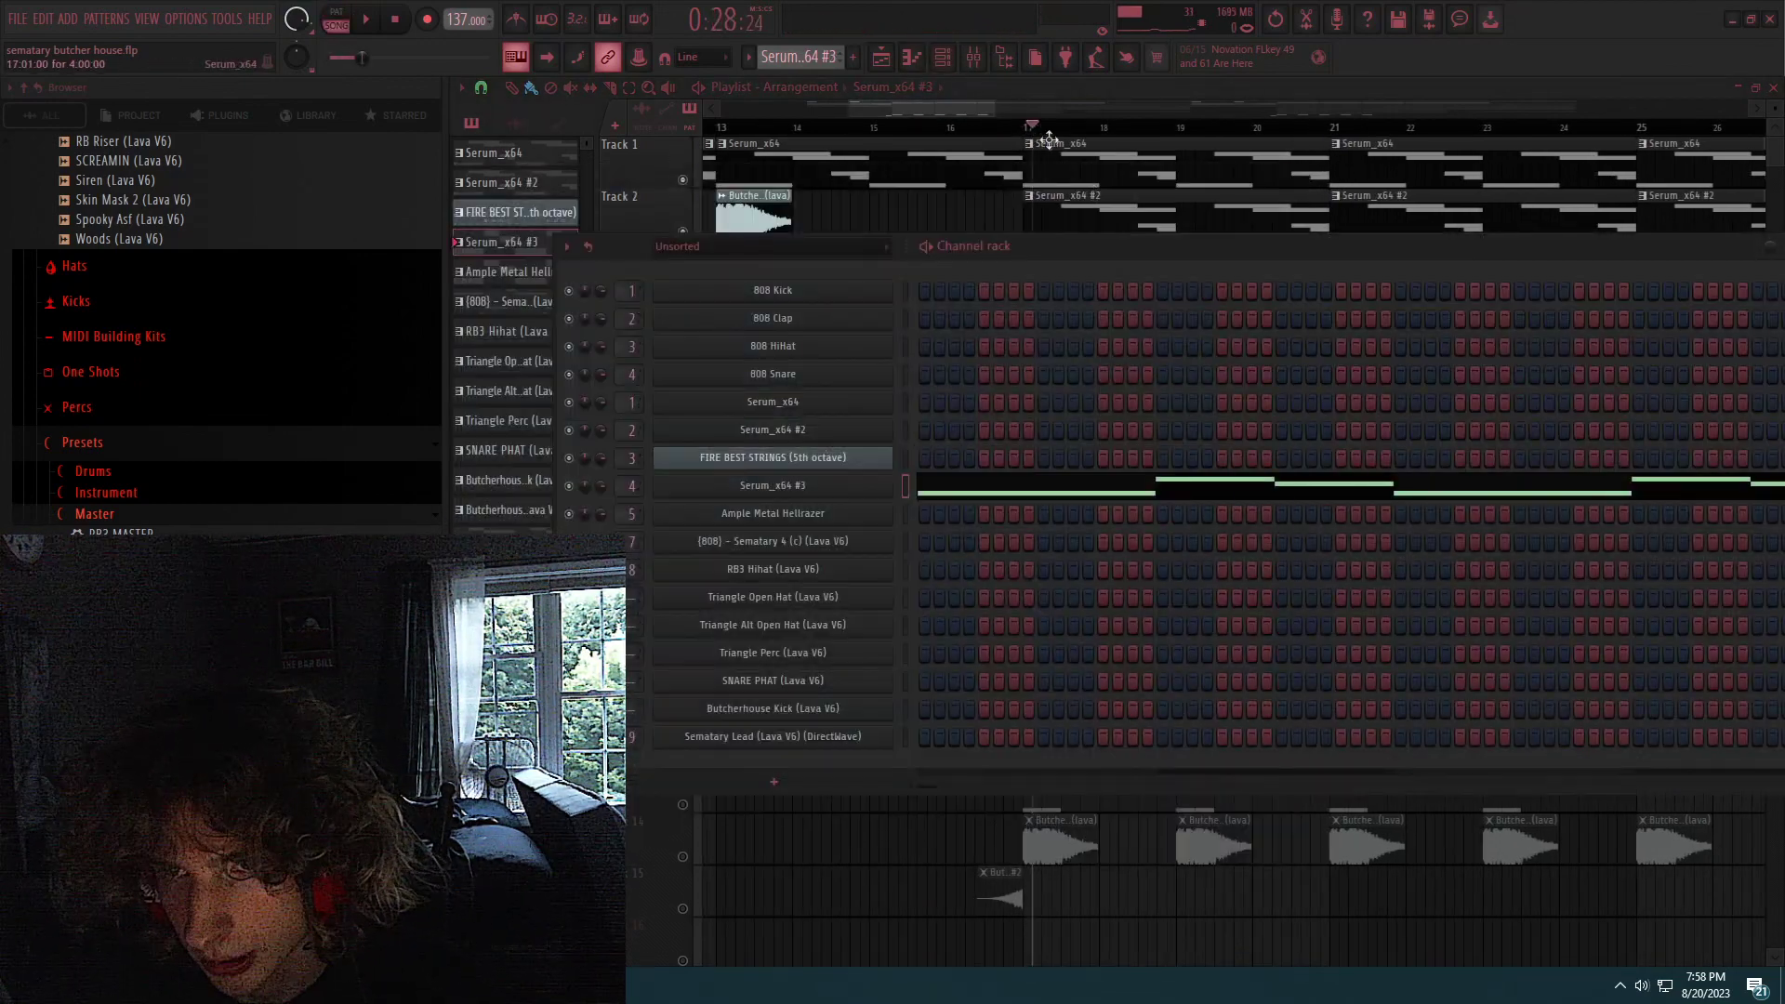
View the Serum_x64 #3 notes in the piano roll and play them back briefly.
click(1046, 274)
double_click(1078, 316)
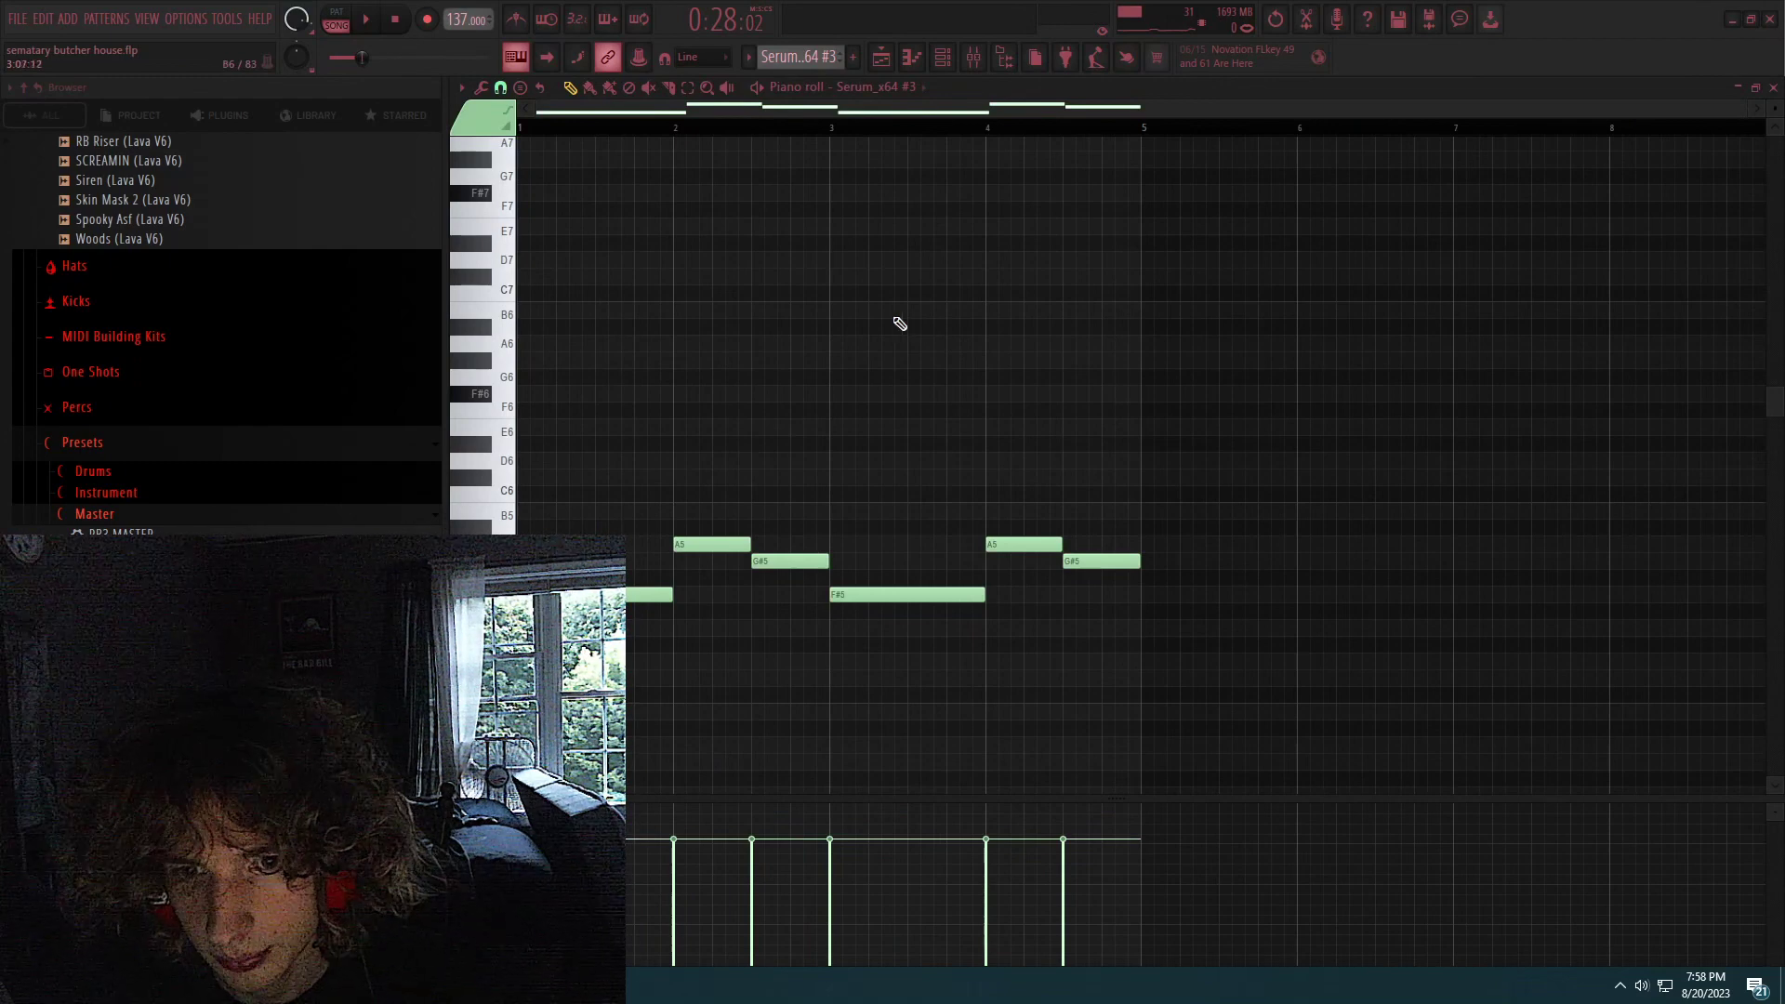
scroll(900, 324, up, 2)
key(space)
key(space)
click(1773, 87)
Play the arrangement from bar 17 with playlist track 6 muted, and unmute the track.
click(1203, 231)
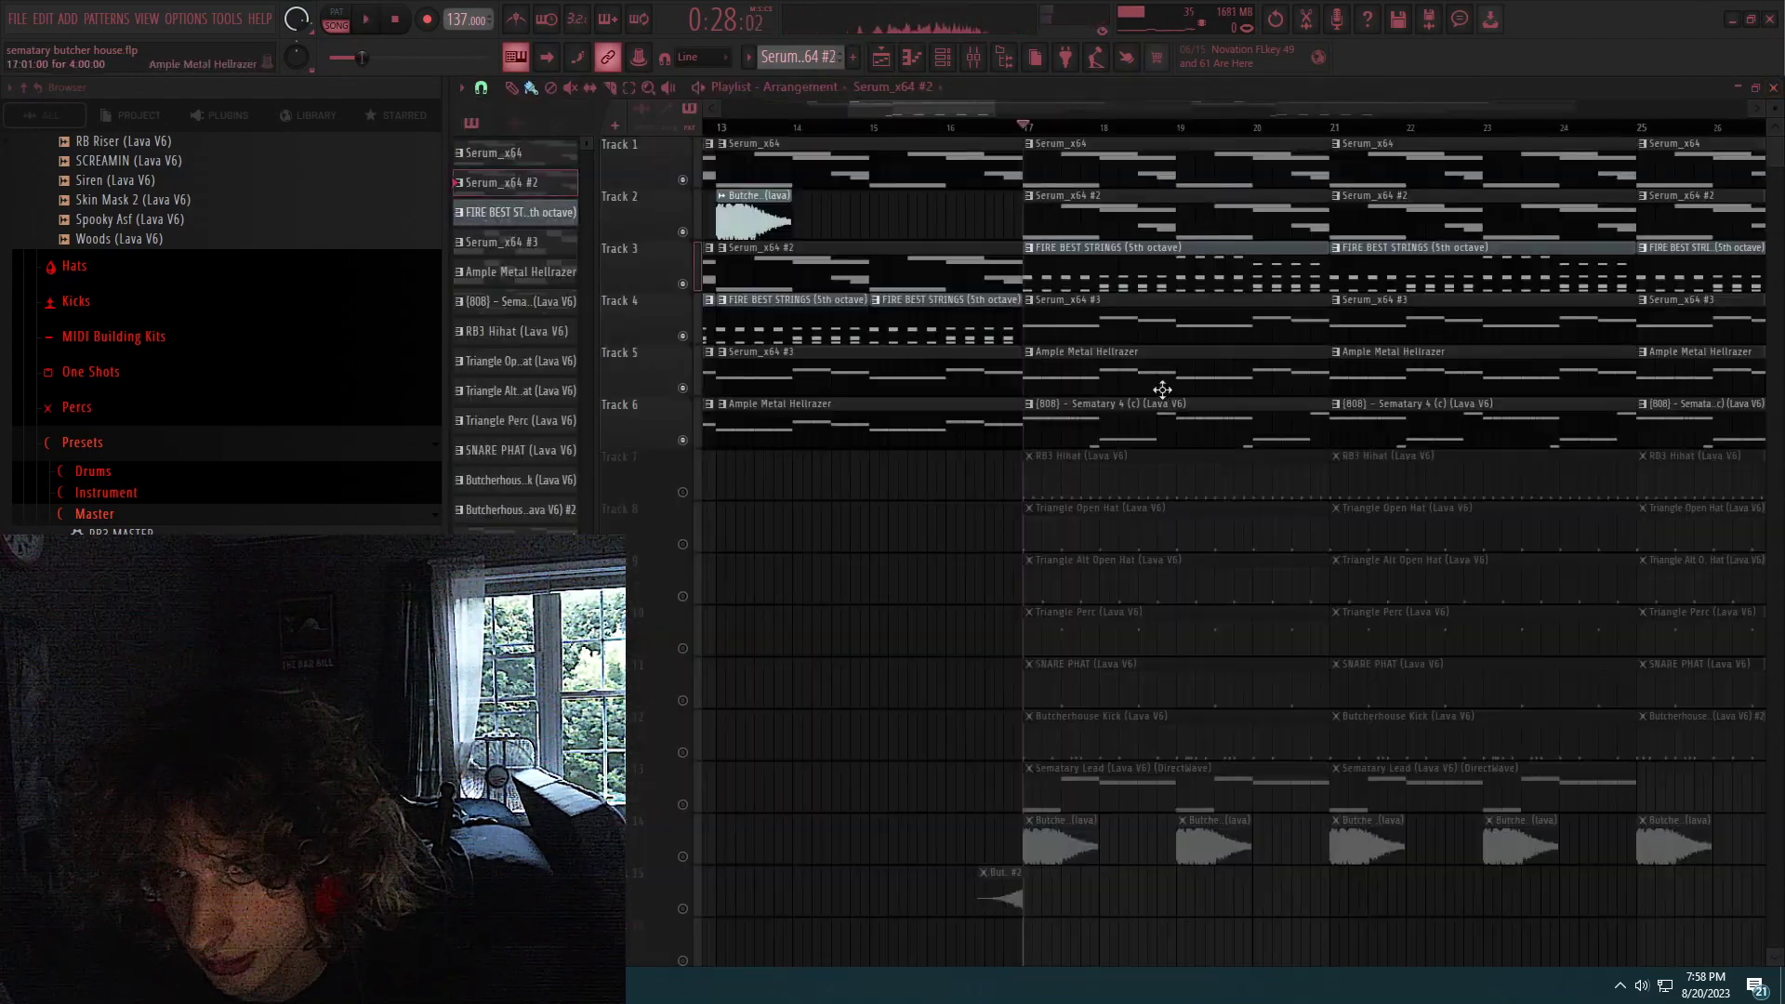
click(682, 440)
key(space)
scroll(994, 436, down, 6)
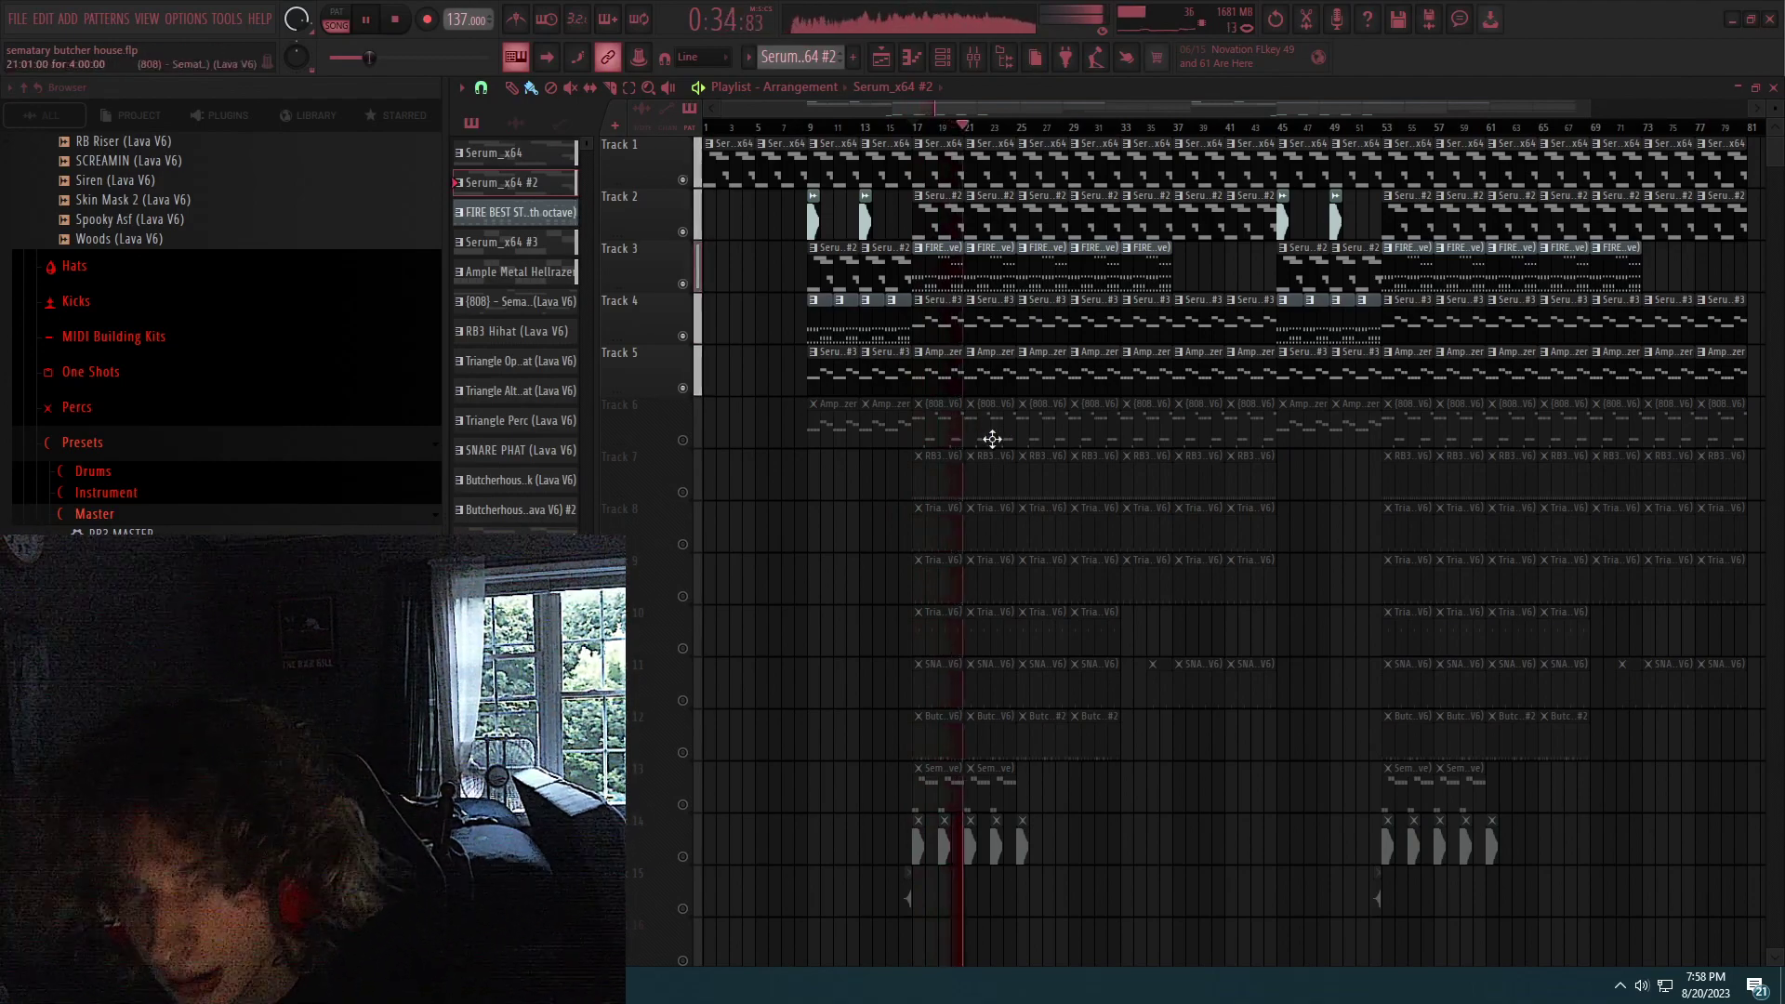
key(space)
scroll(976, 434, up, 5)
click(682, 440)
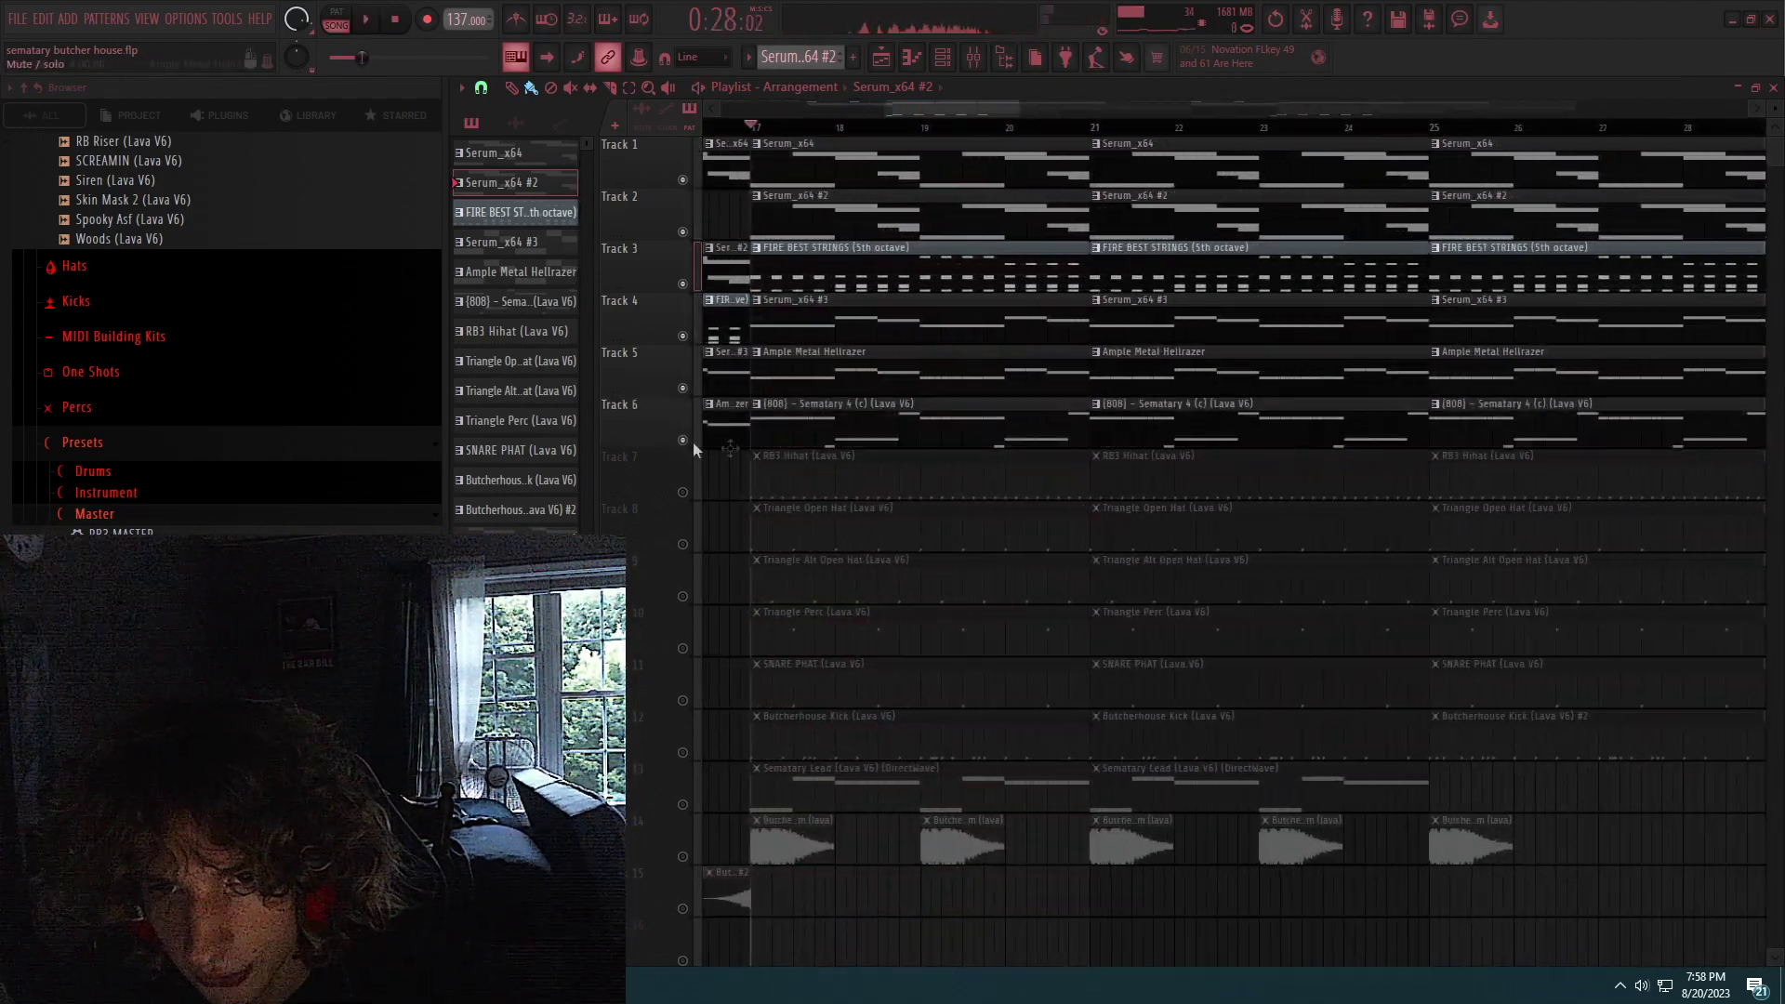
Select the {808} - Sematary 4 (c) pattern and open its notes in the piano roll.
scroll(730, 448, down, 3)
scroll(701, 451, up, 3)
click(953, 405)
click(942, 56)
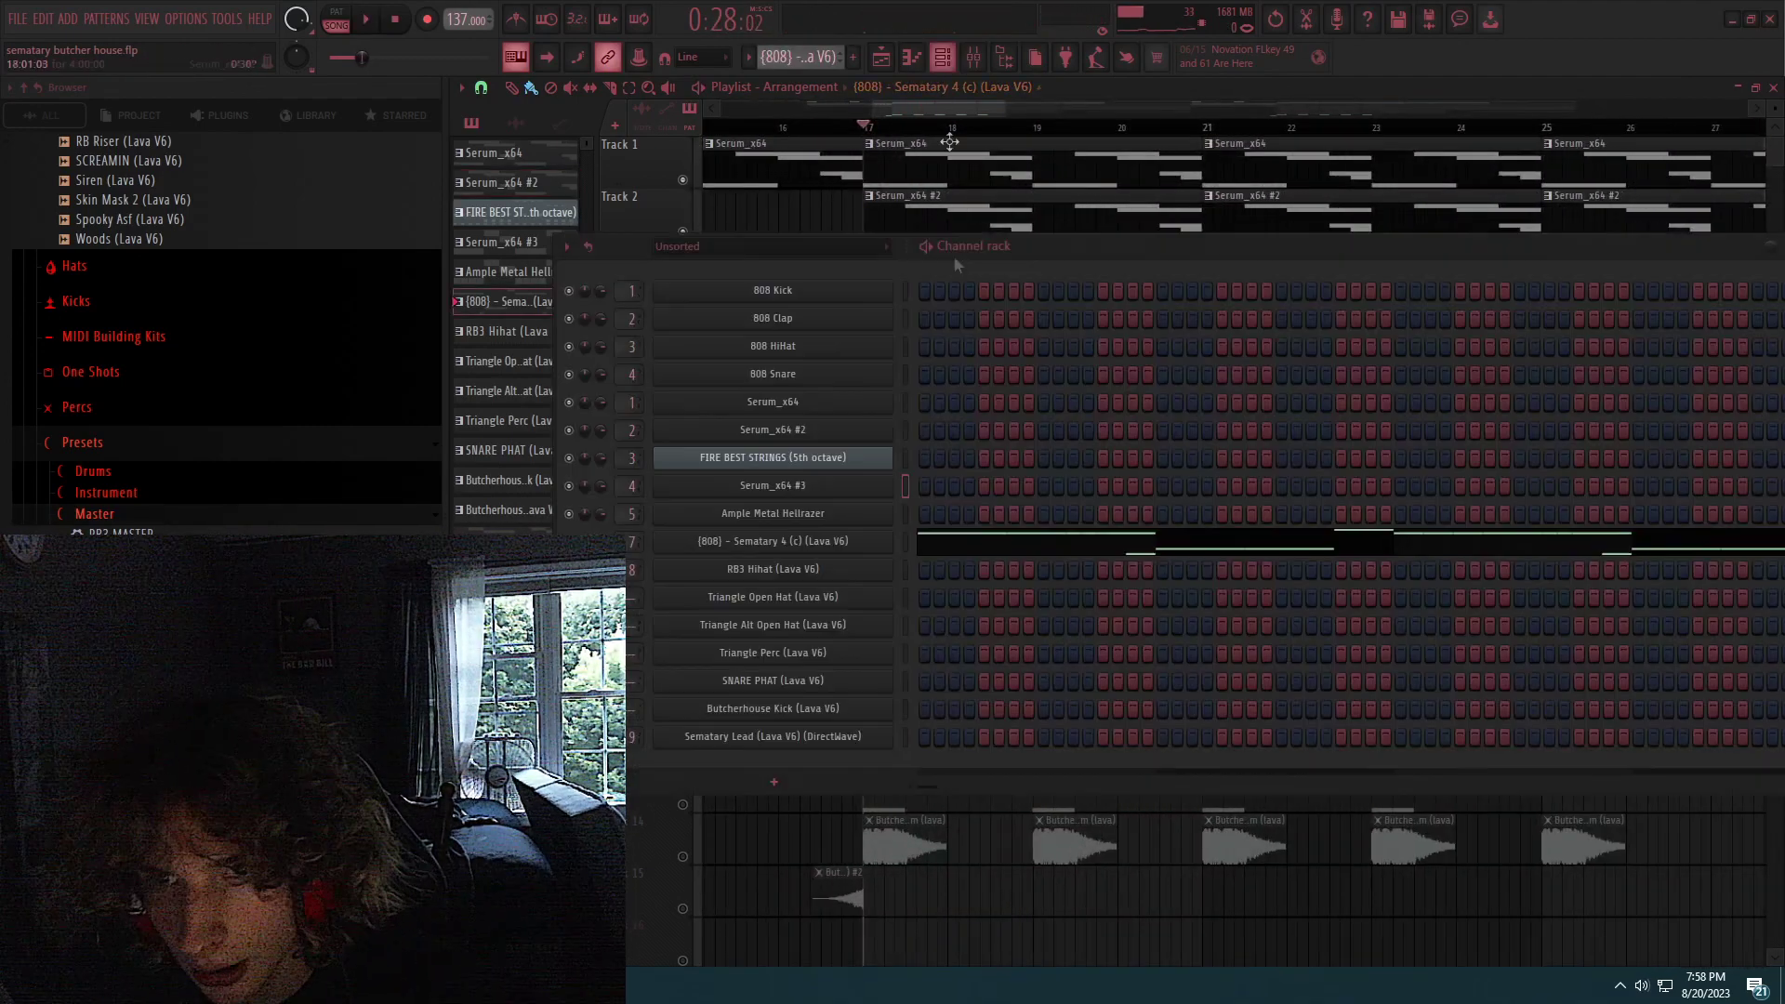
right_click(853, 547)
click(928, 547)
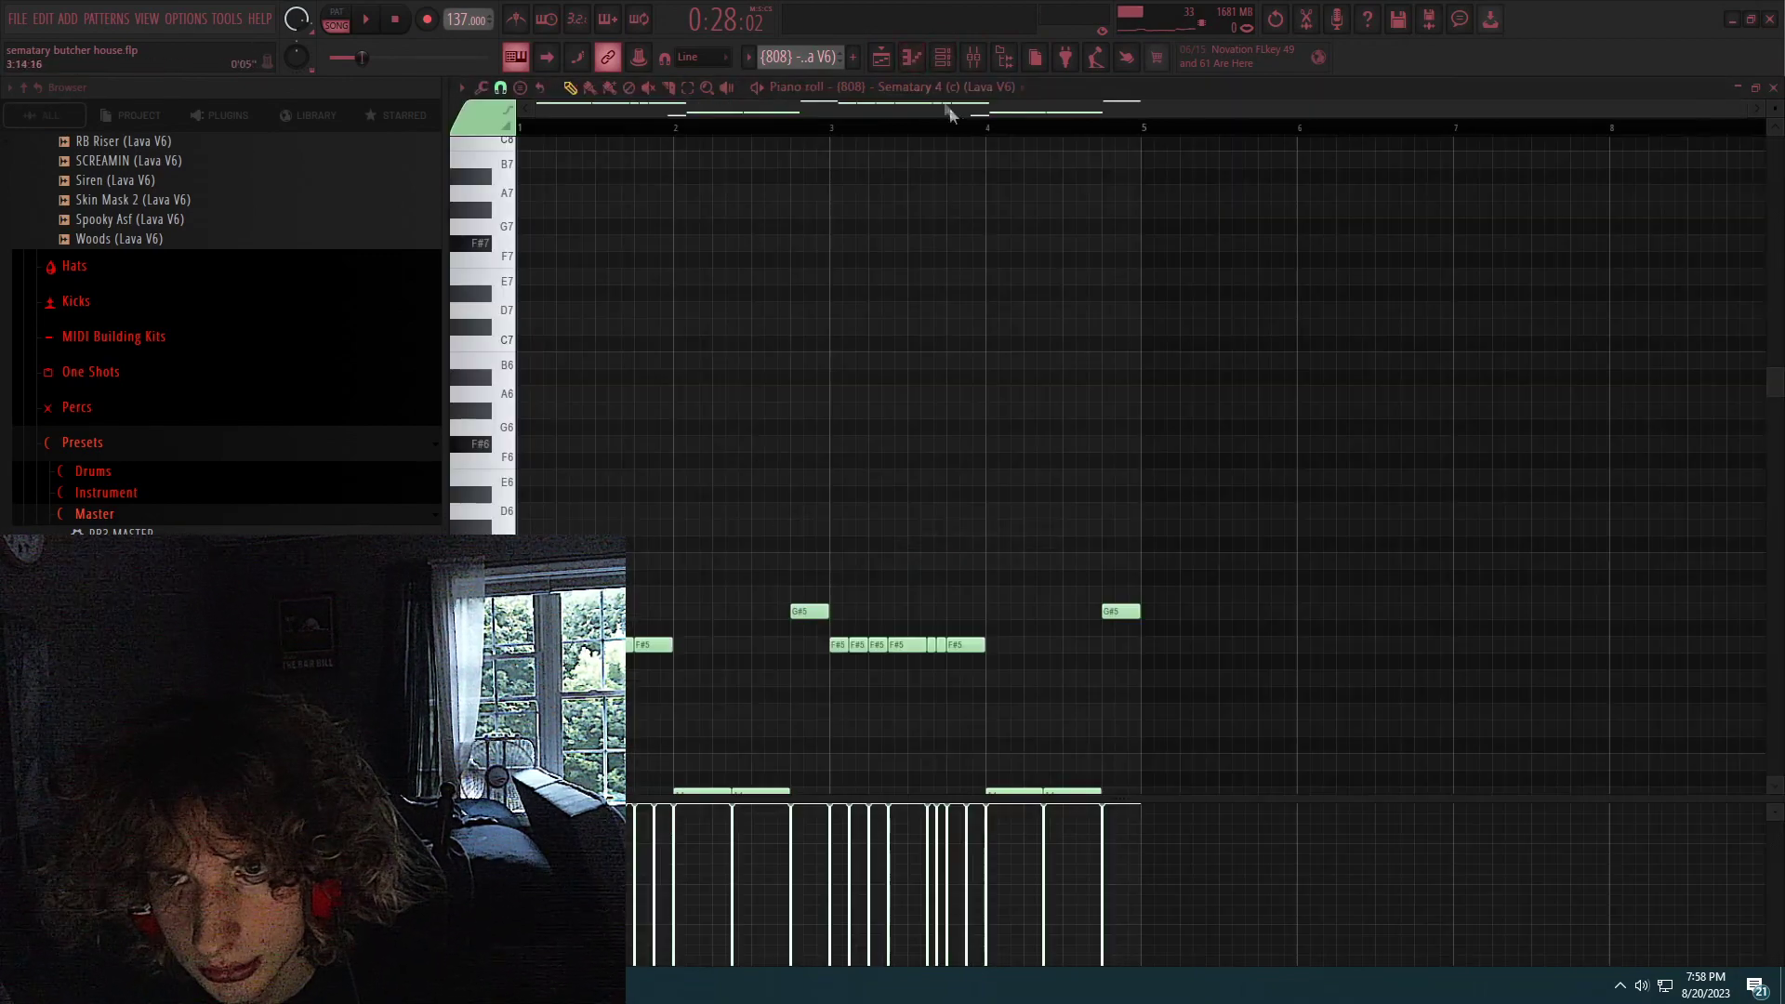
Switch playback to pattern mode and play the {808} - Sematary 4 (c) notes with all of them in view.
key(space)
key(space)
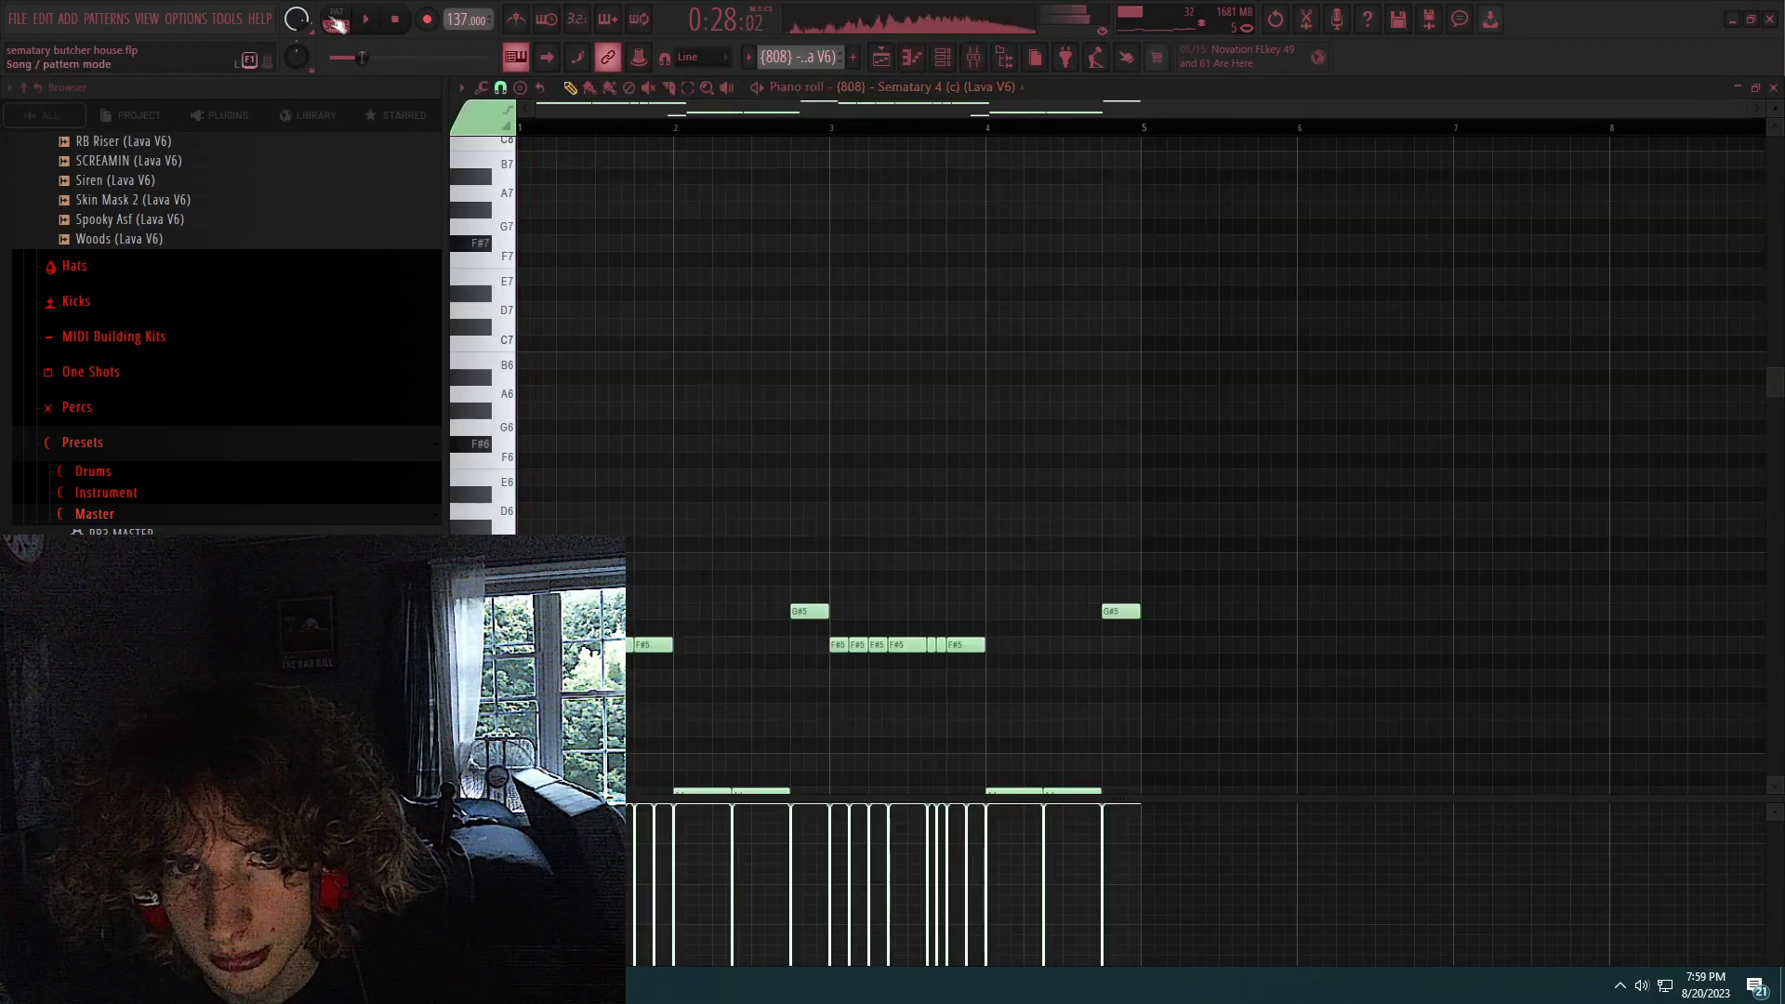
click(337, 20)
key(space)
scroll(829, 343, down, 3)
scroll(824, 353, up, 2)
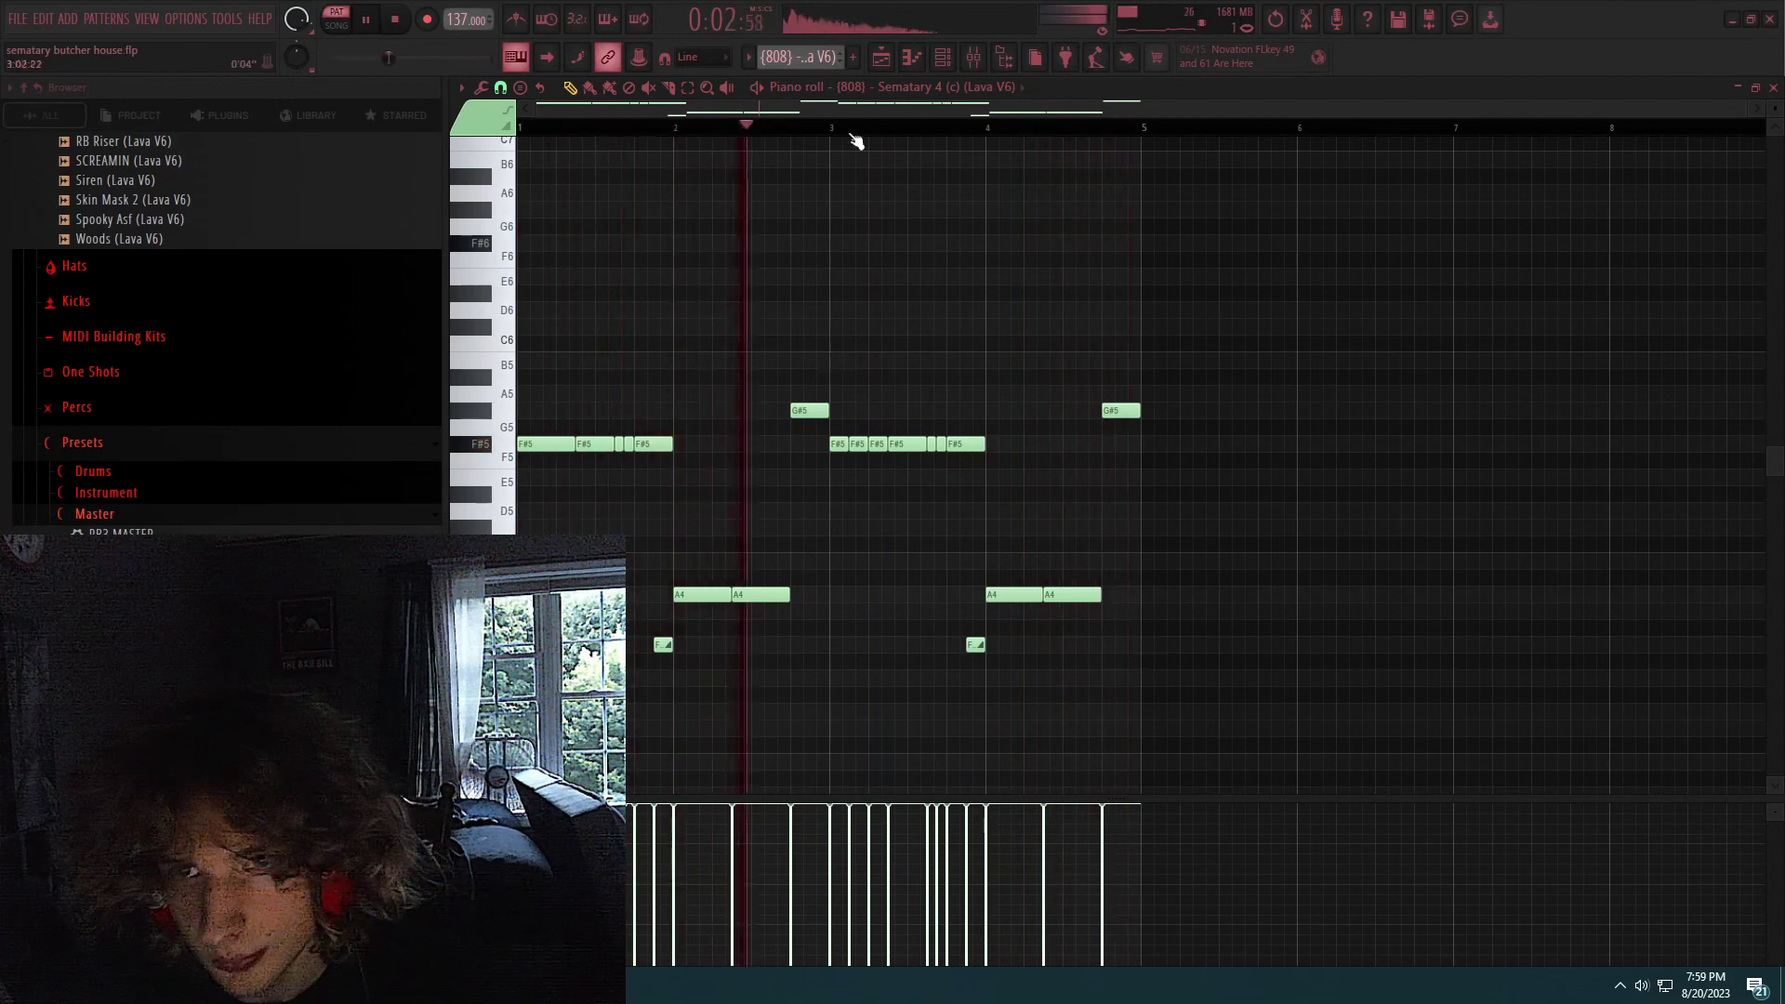
Stop playback and examine the Fruity parametric EQ 2 on the {808} - Sematary 3 (c) mixer track.
click(942, 57)
click(946, 66)
key(space)
click(974, 59)
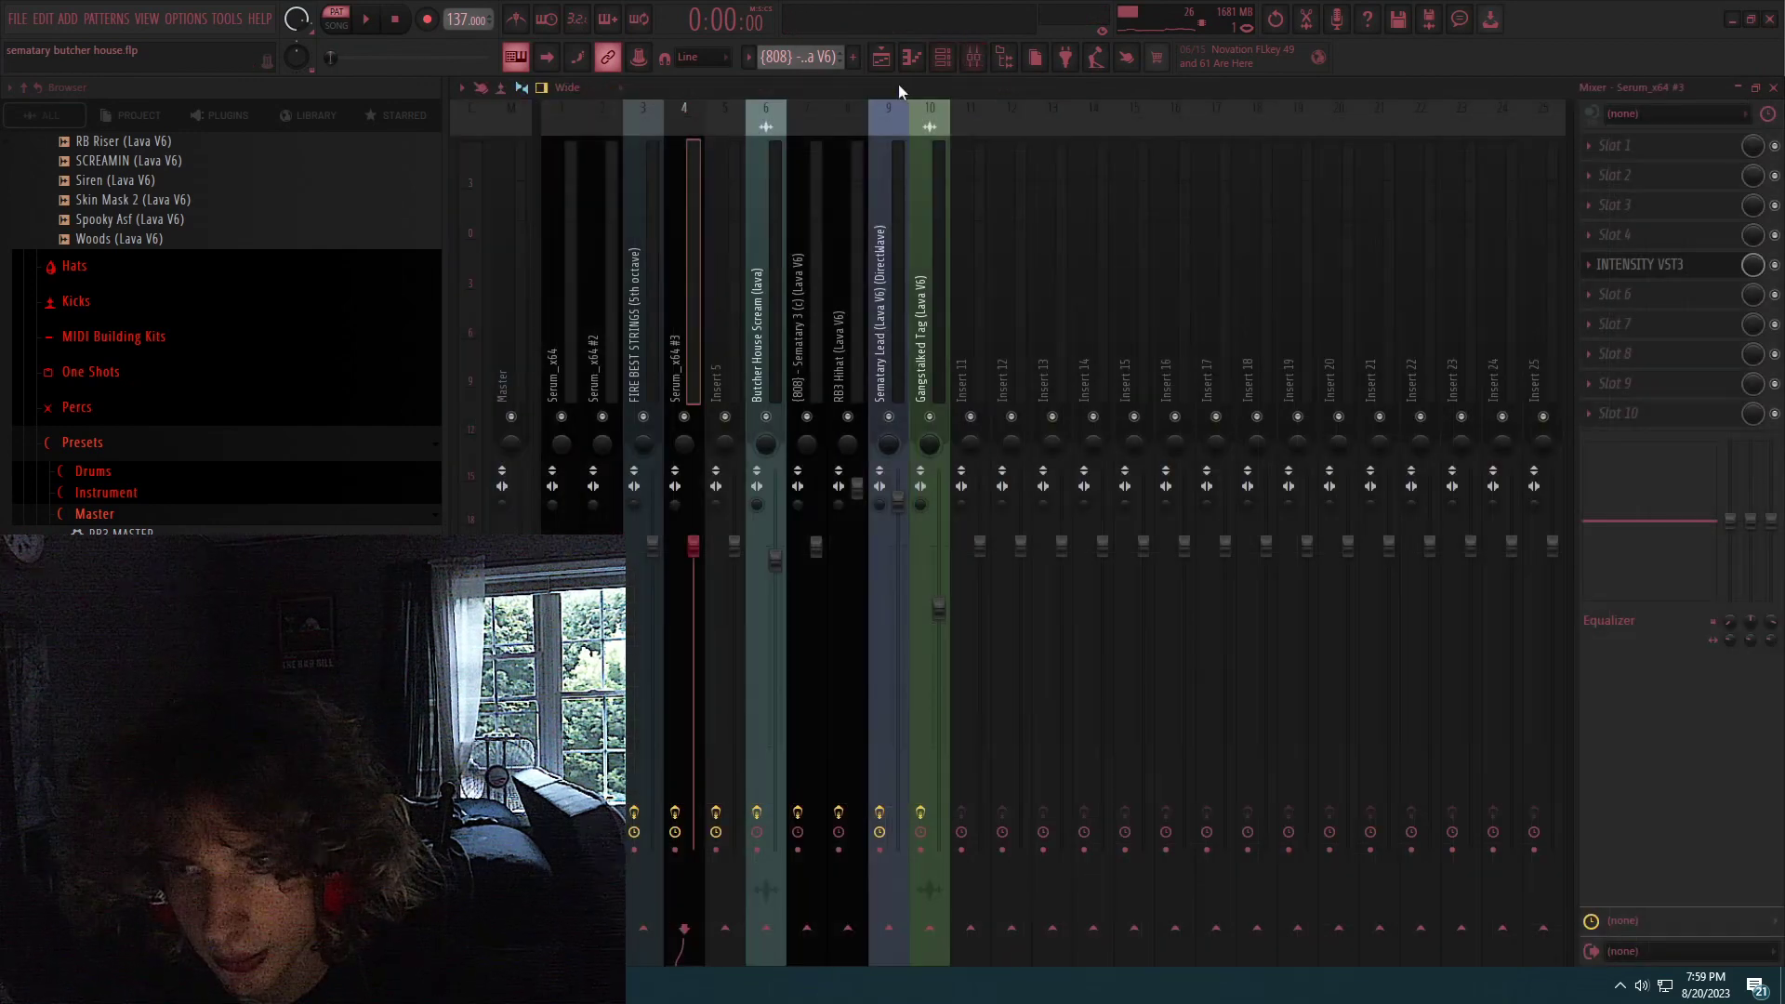
click(815, 214)
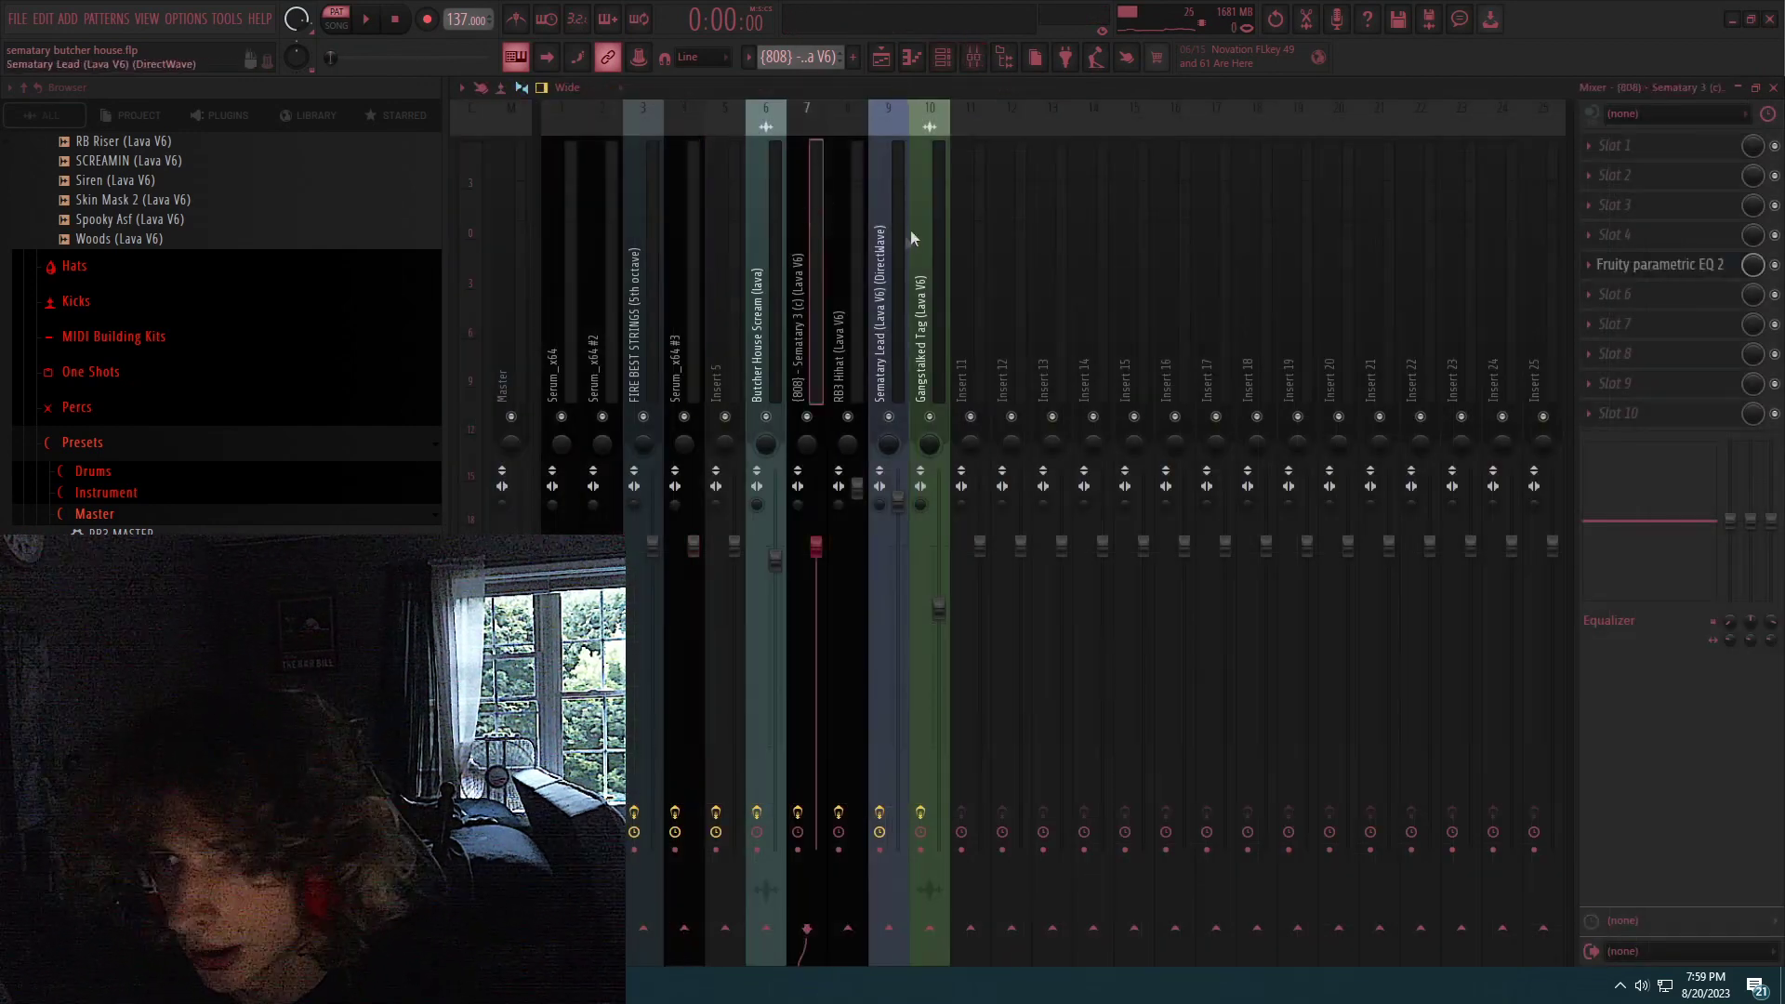
click(1669, 270)
click(1669, 270)
click(1773, 88)
Play the {808} - Sematary 4 (c) pattern and find the 808 samples in the browser.
key(space)
click(946, 58)
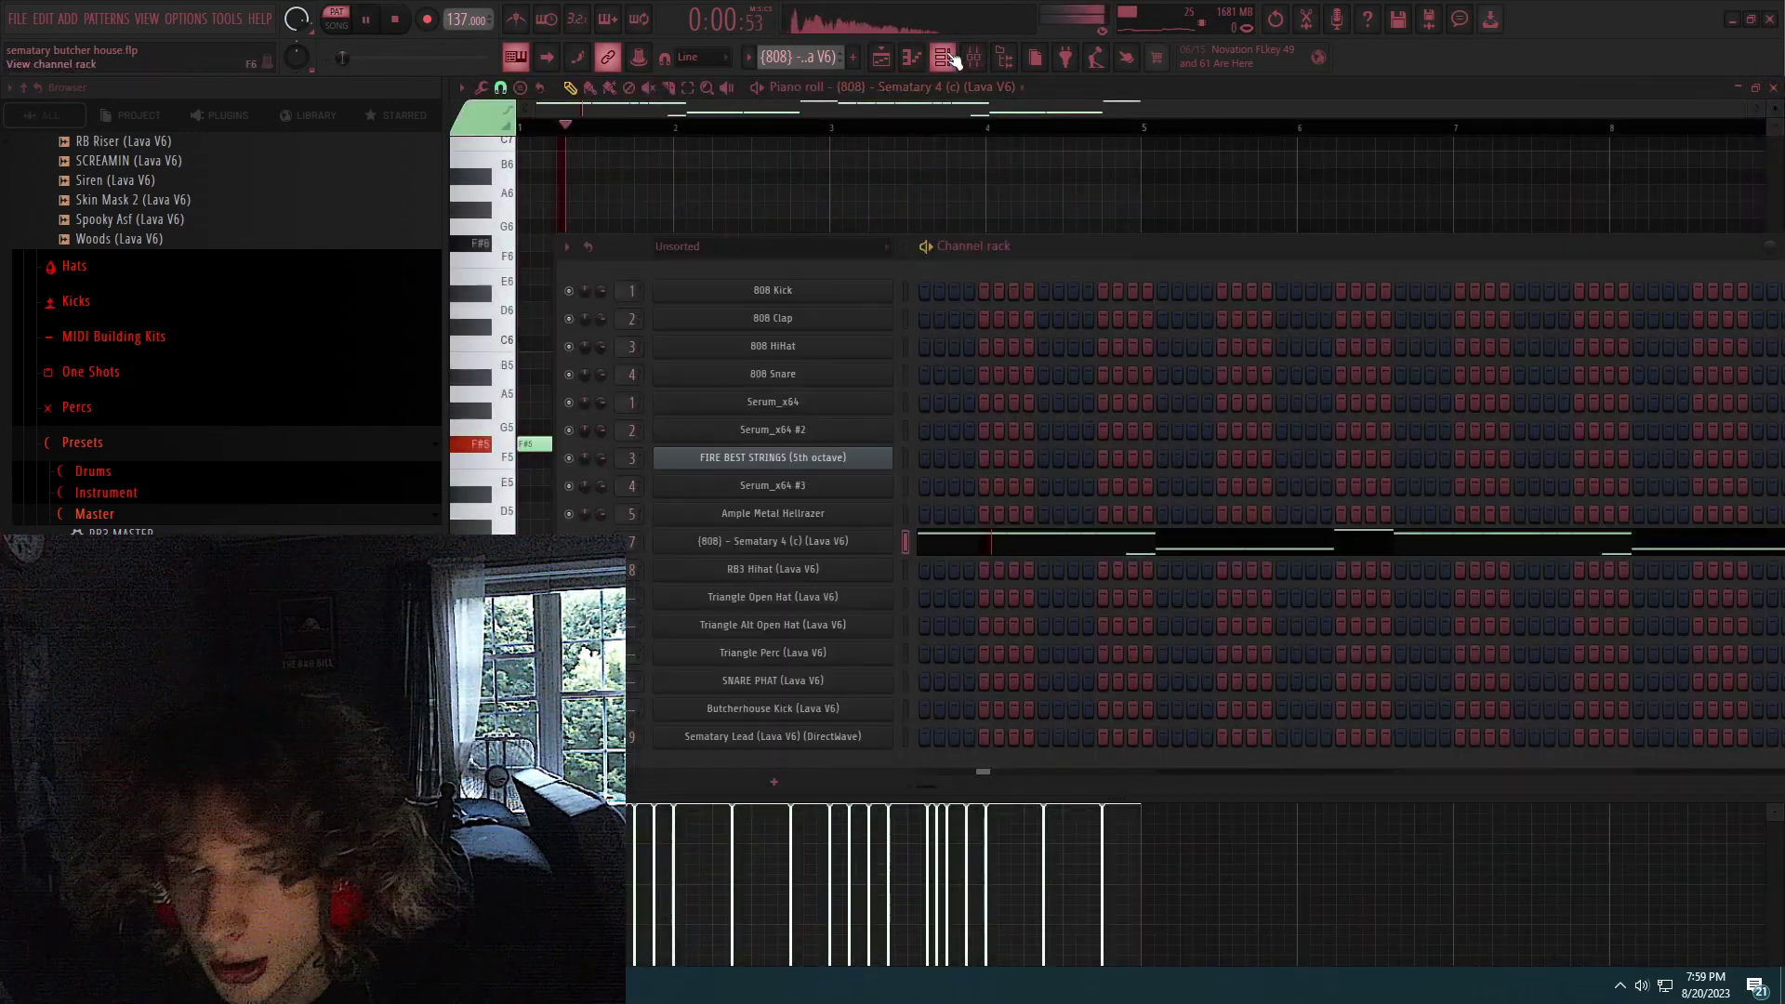
scroll(363, 423, up, 15)
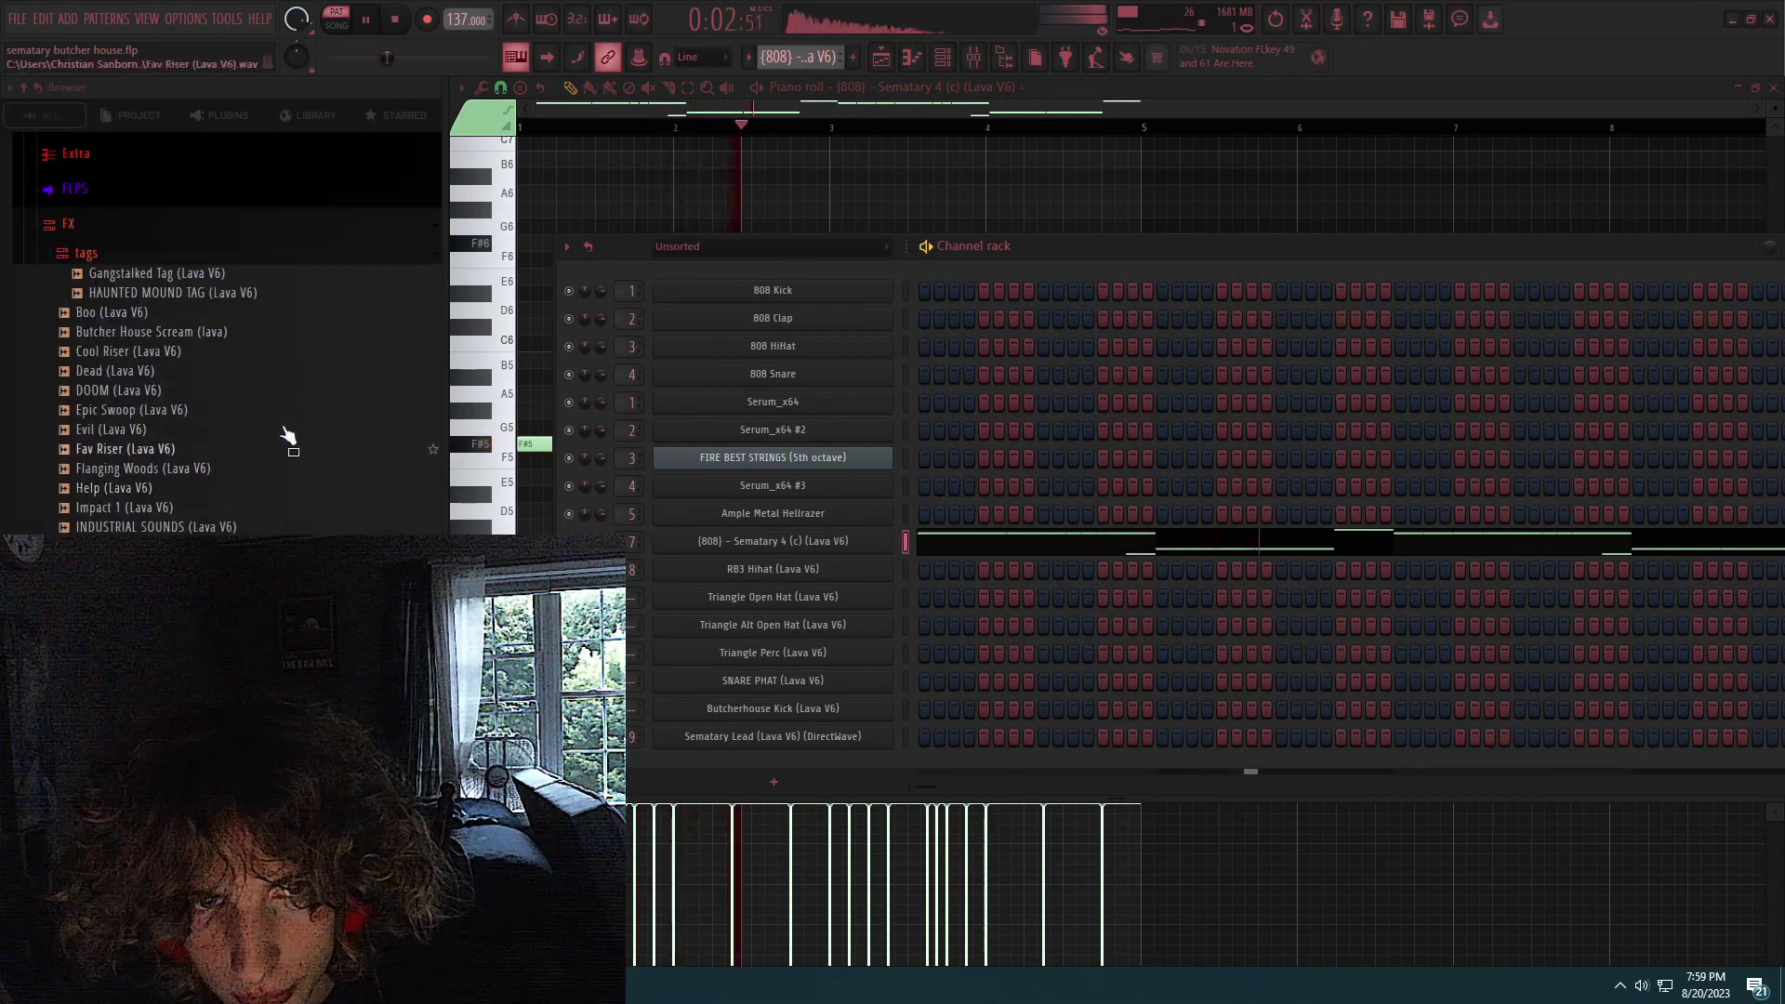
Return to the playlist at bar 17 and open the RB3 Hihat pattern in the piano roll.
click(1773, 87)
click(1031, 185)
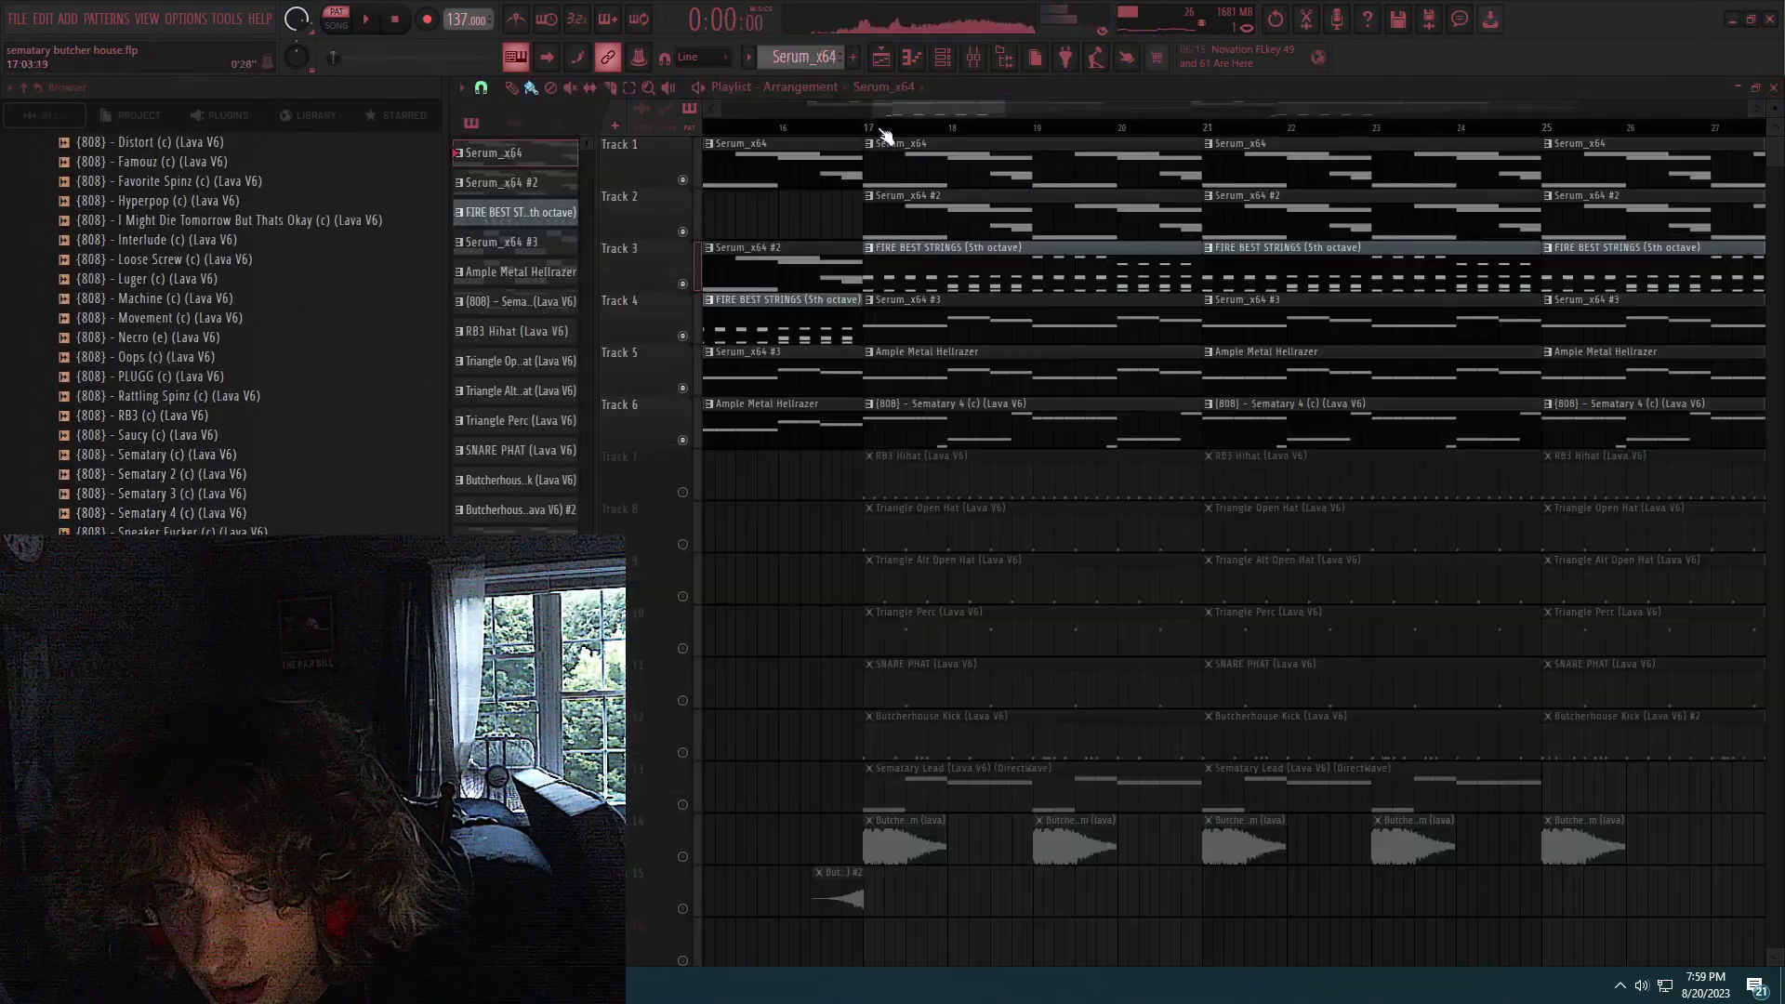
double_click(985, 478)
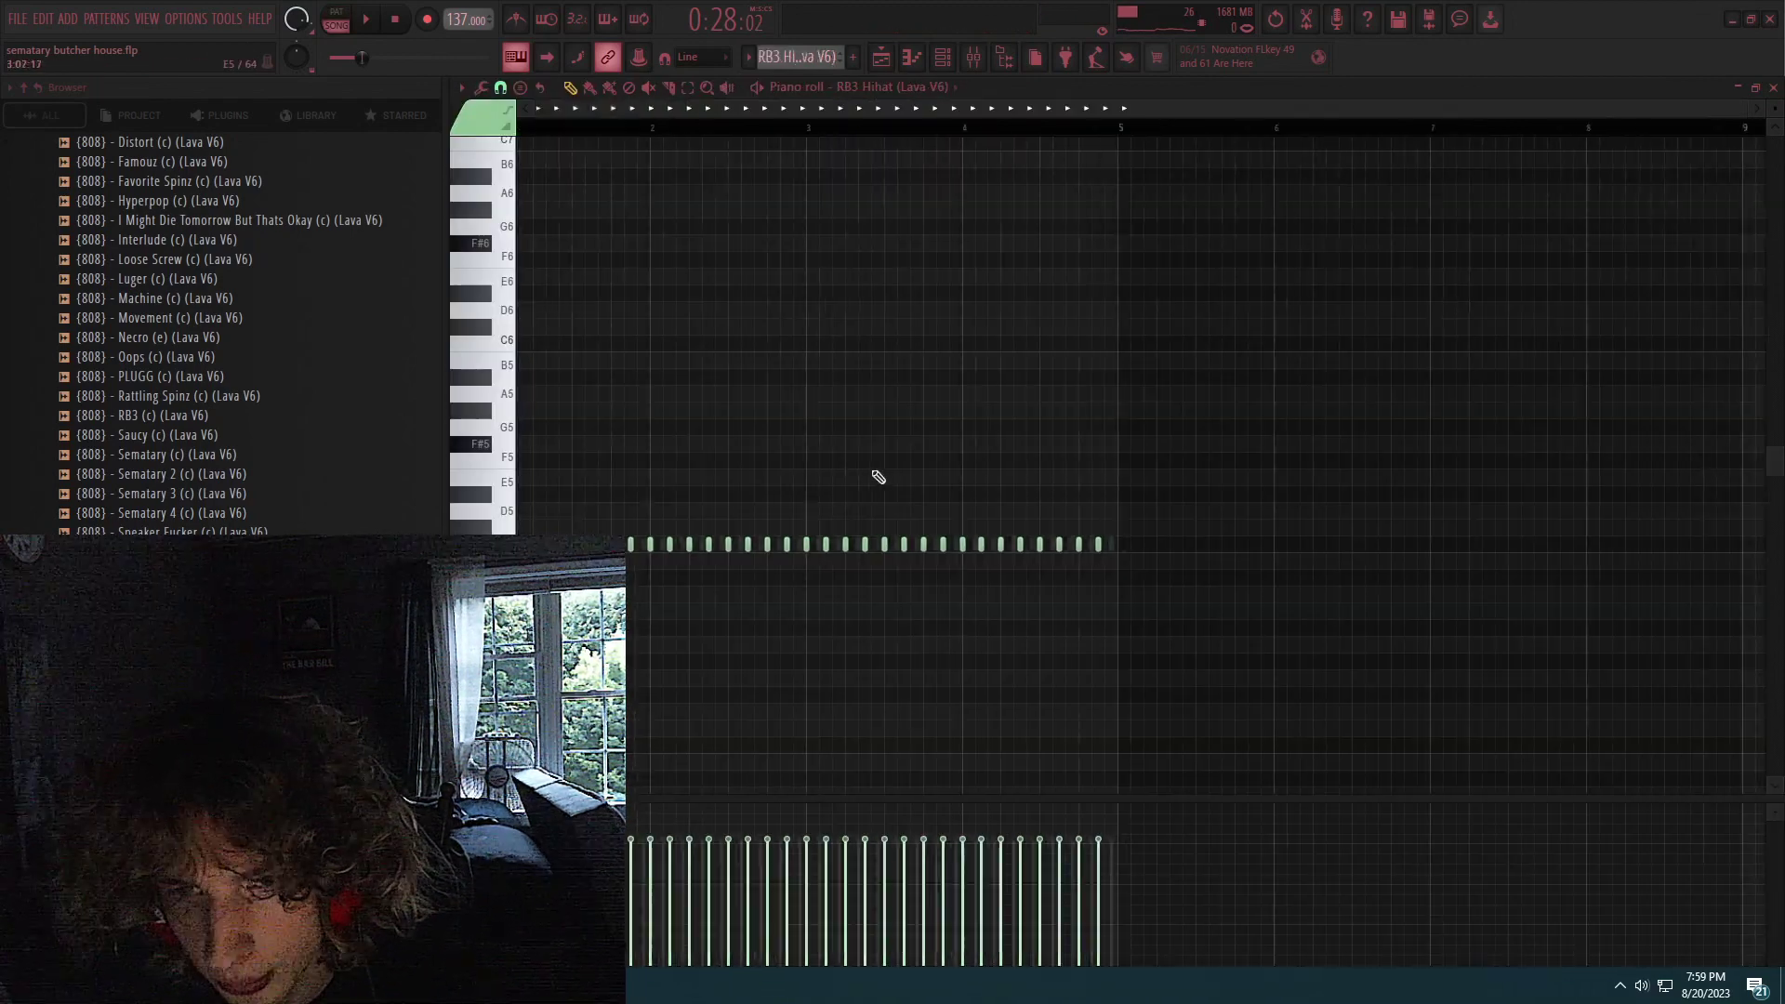
Play the RB3 Hihat notes in the piano roll with the whole pattern in view.
key(space)
click(974, 58)
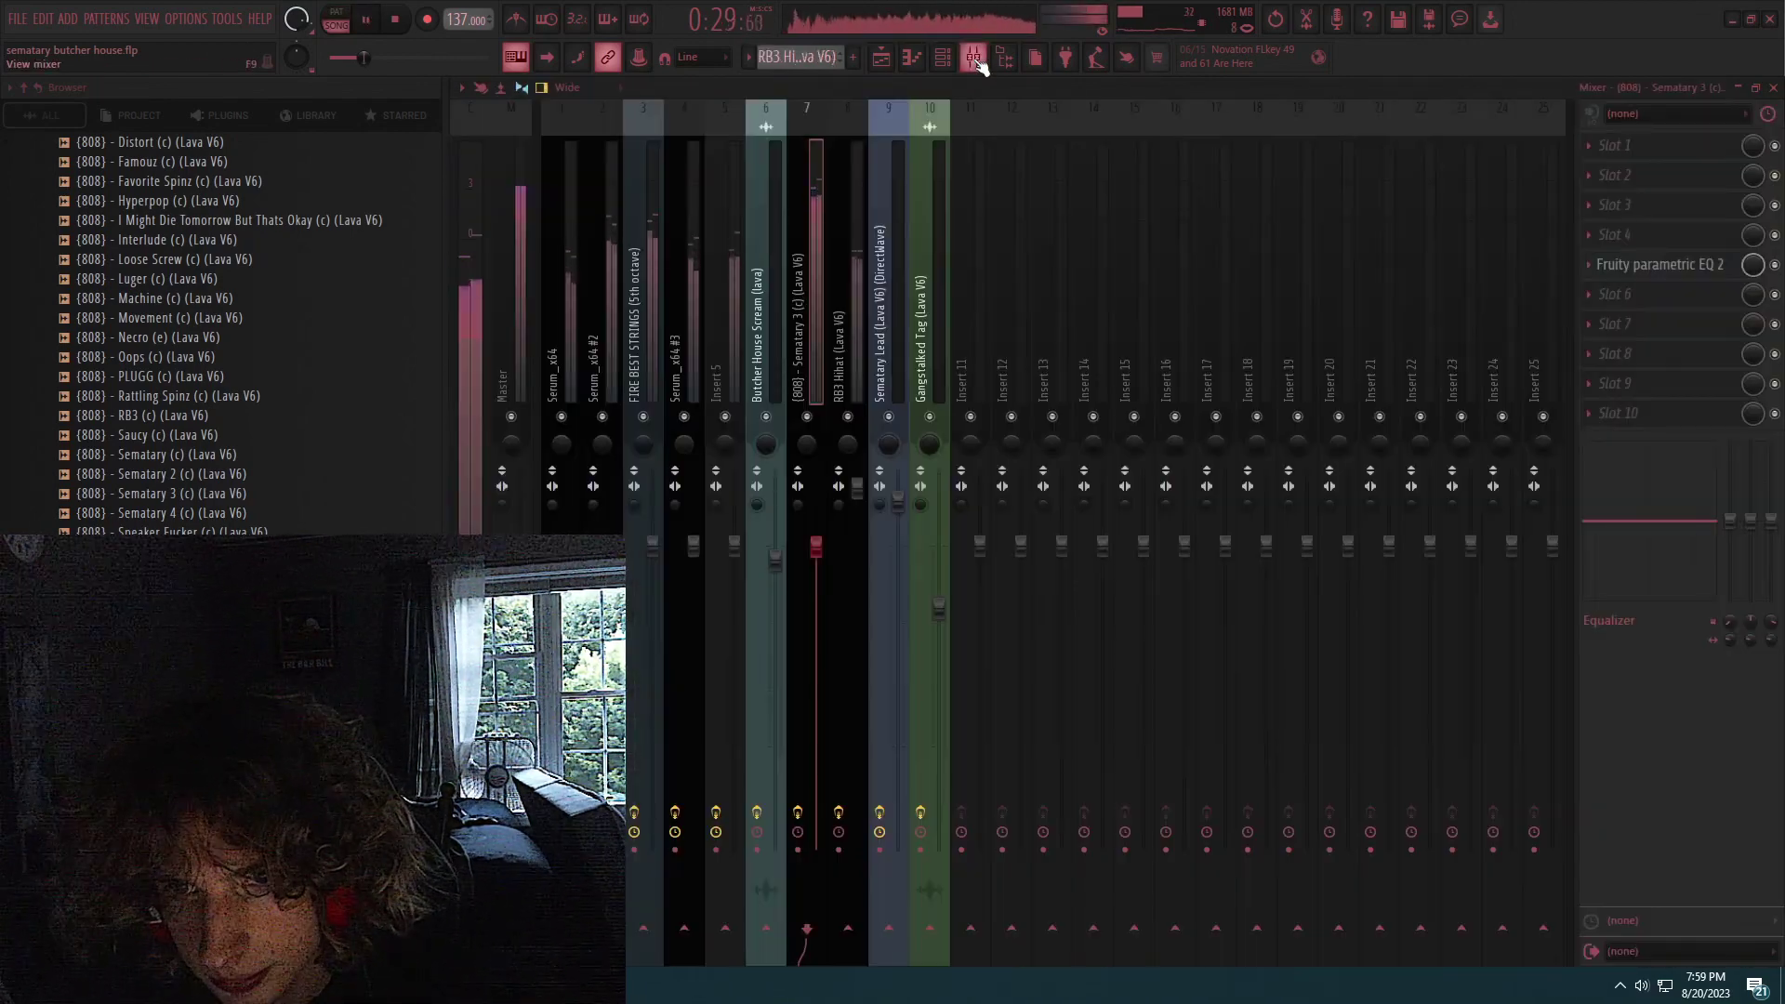
click(974, 58)
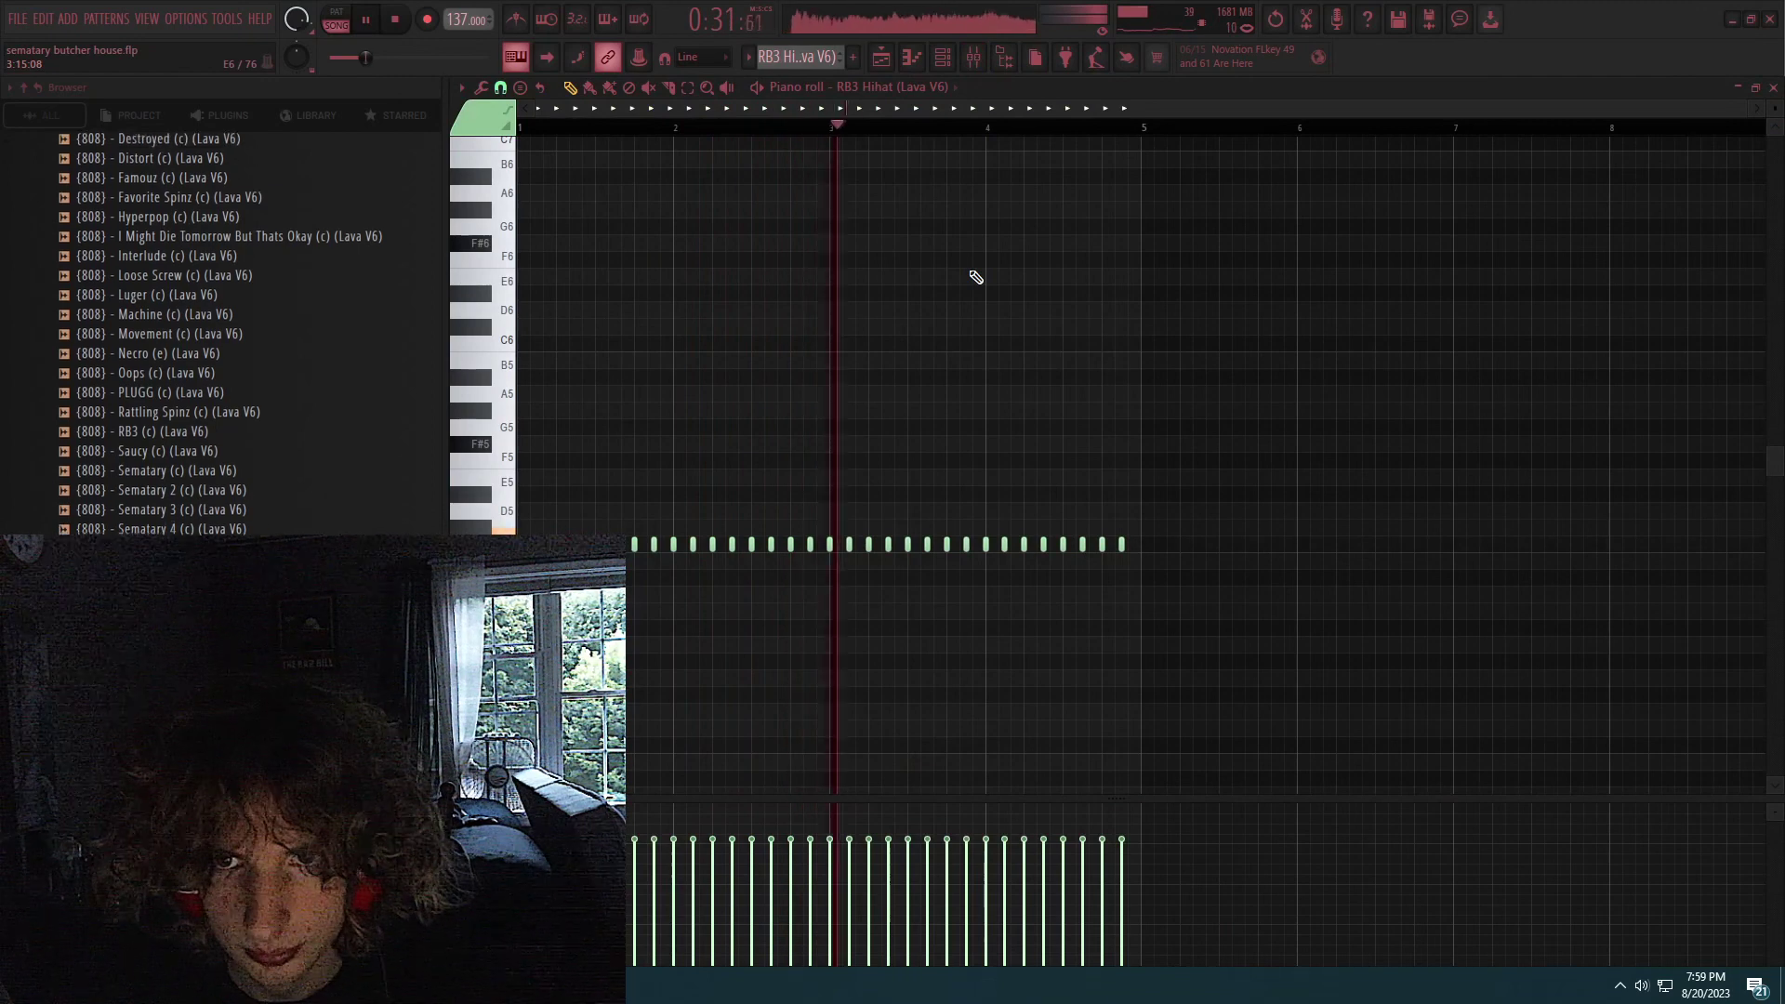
Stop playback, examine the Fruity Stereo Enhancer on the RB3 Hihat mixer track, and return to the playlist.
click(974, 57)
key(space)
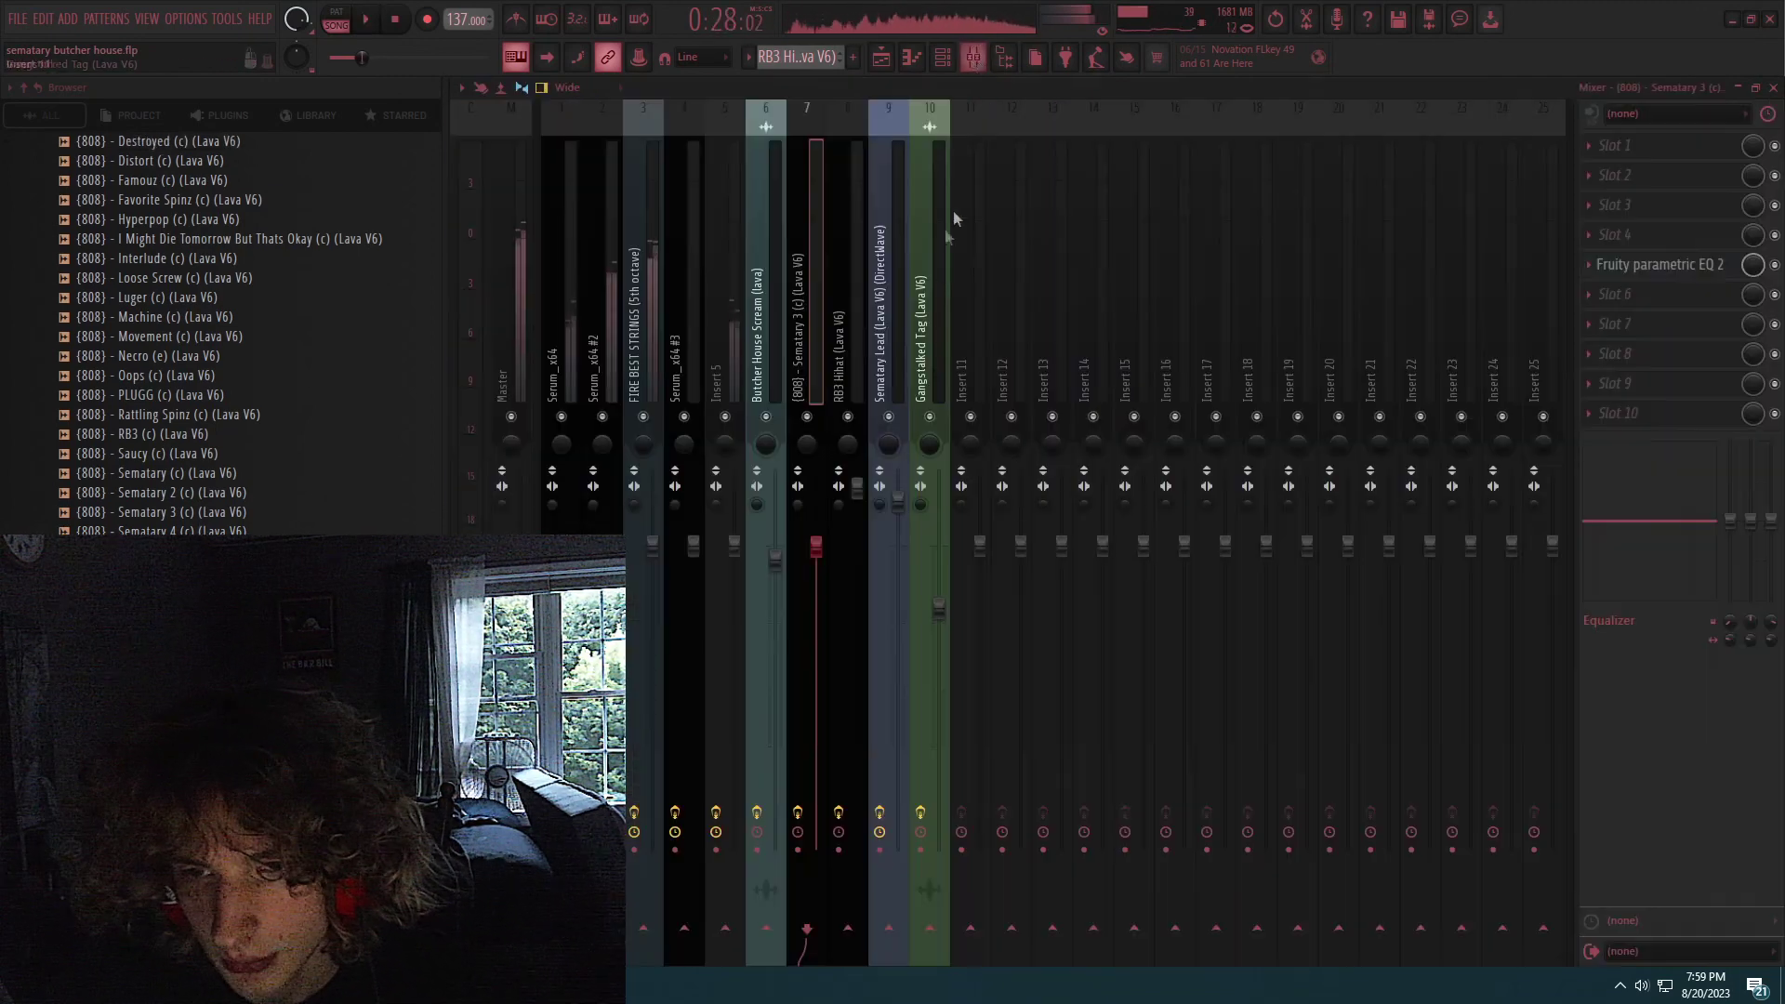
click(841, 299)
click(1652, 271)
click(1655, 267)
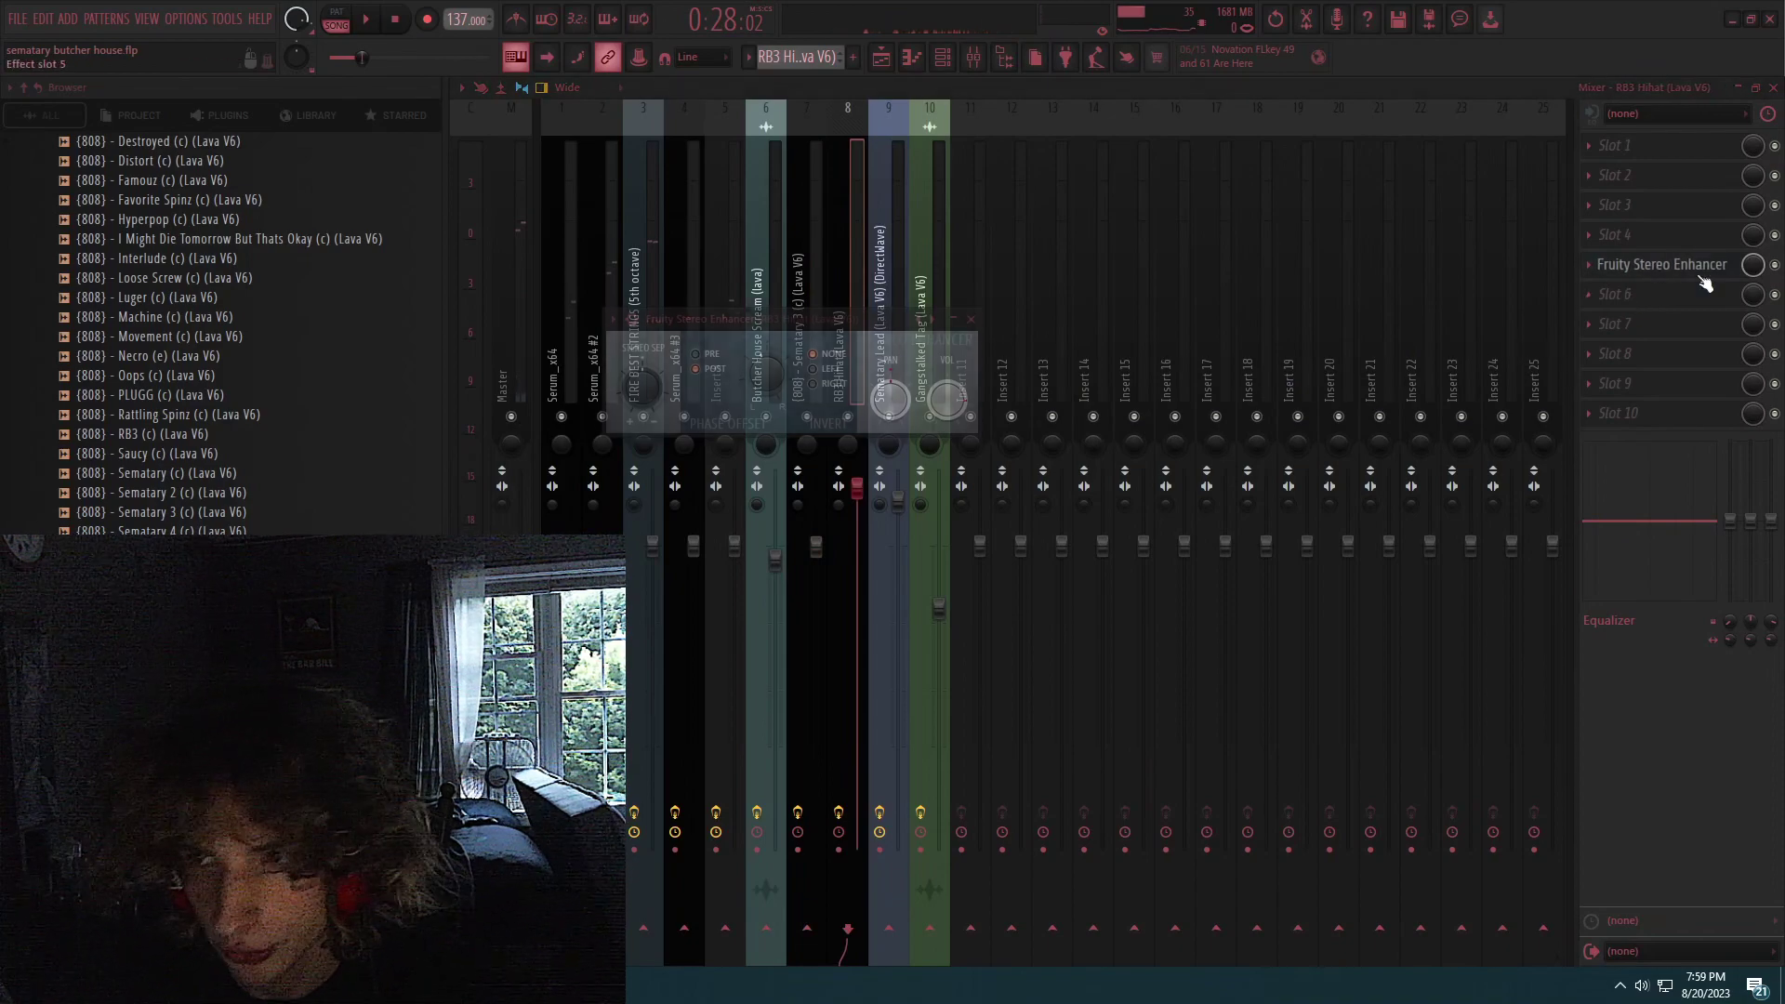
click(1773, 88)
click(1773, 87)
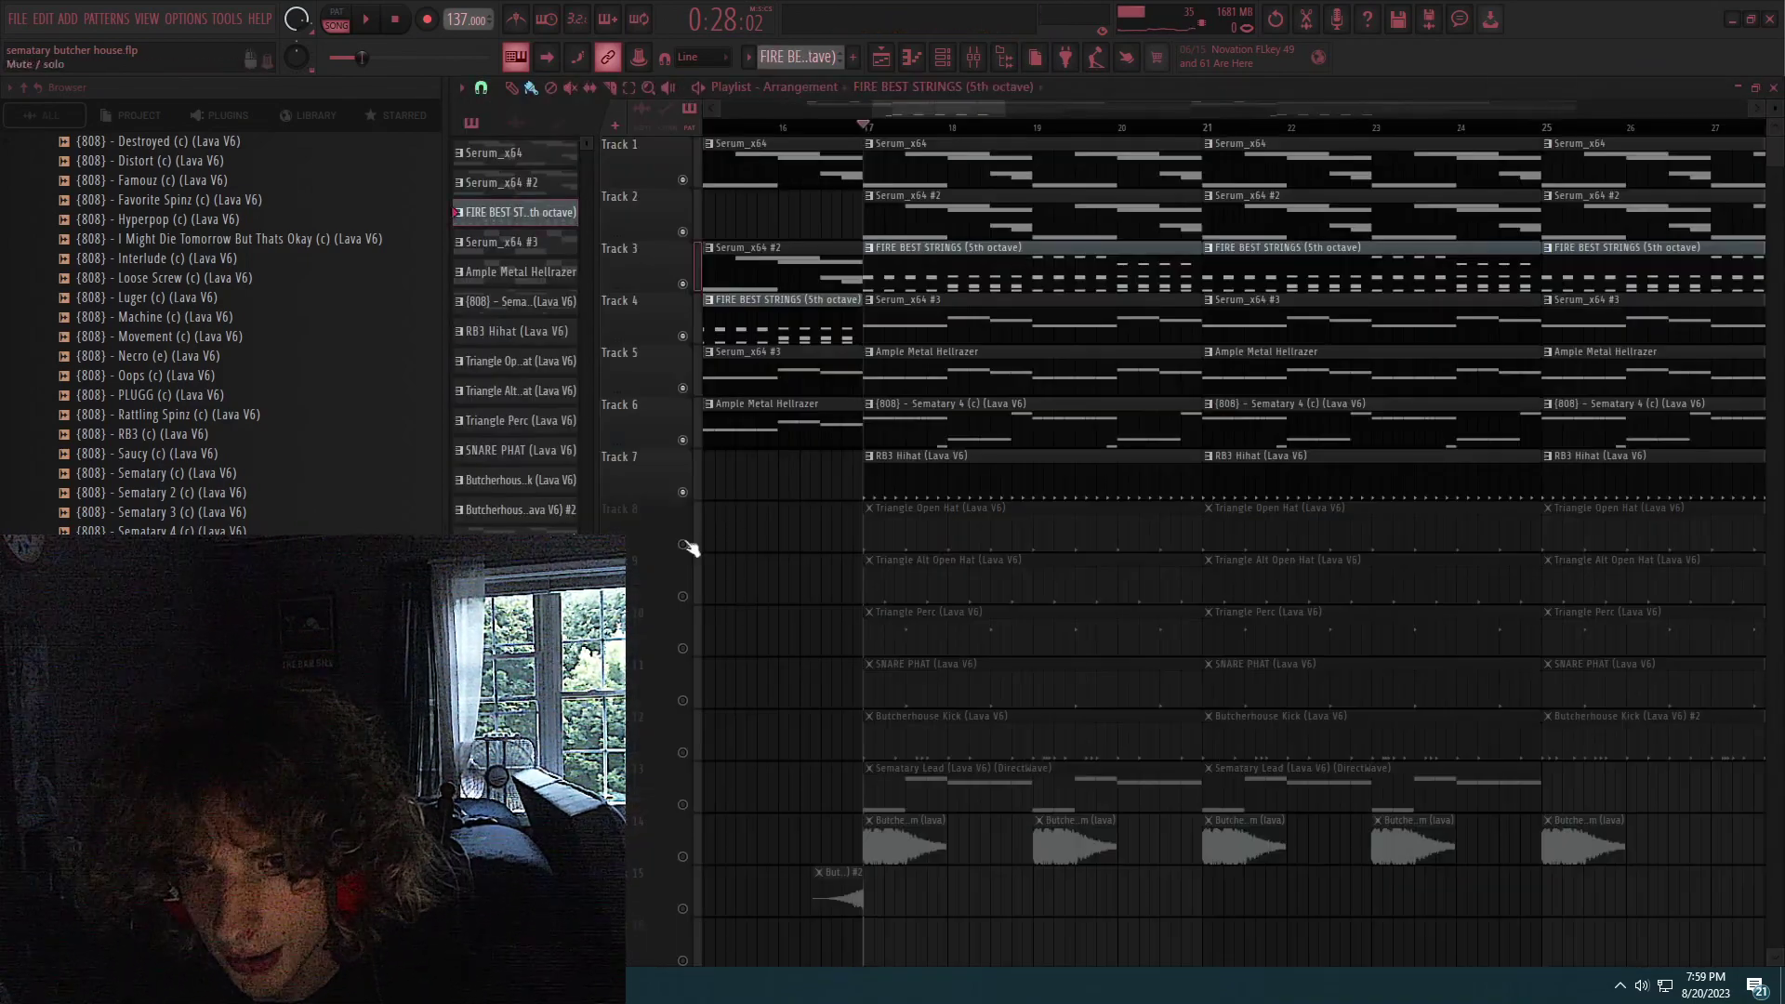
Unmute the Triangle Open Hat and Triangle Alt Open Hat tracks, and play the Triangle Open Hat notes in the piano roll.
drag(683, 545, 682, 596)
double_click(1000, 540)
key(space)
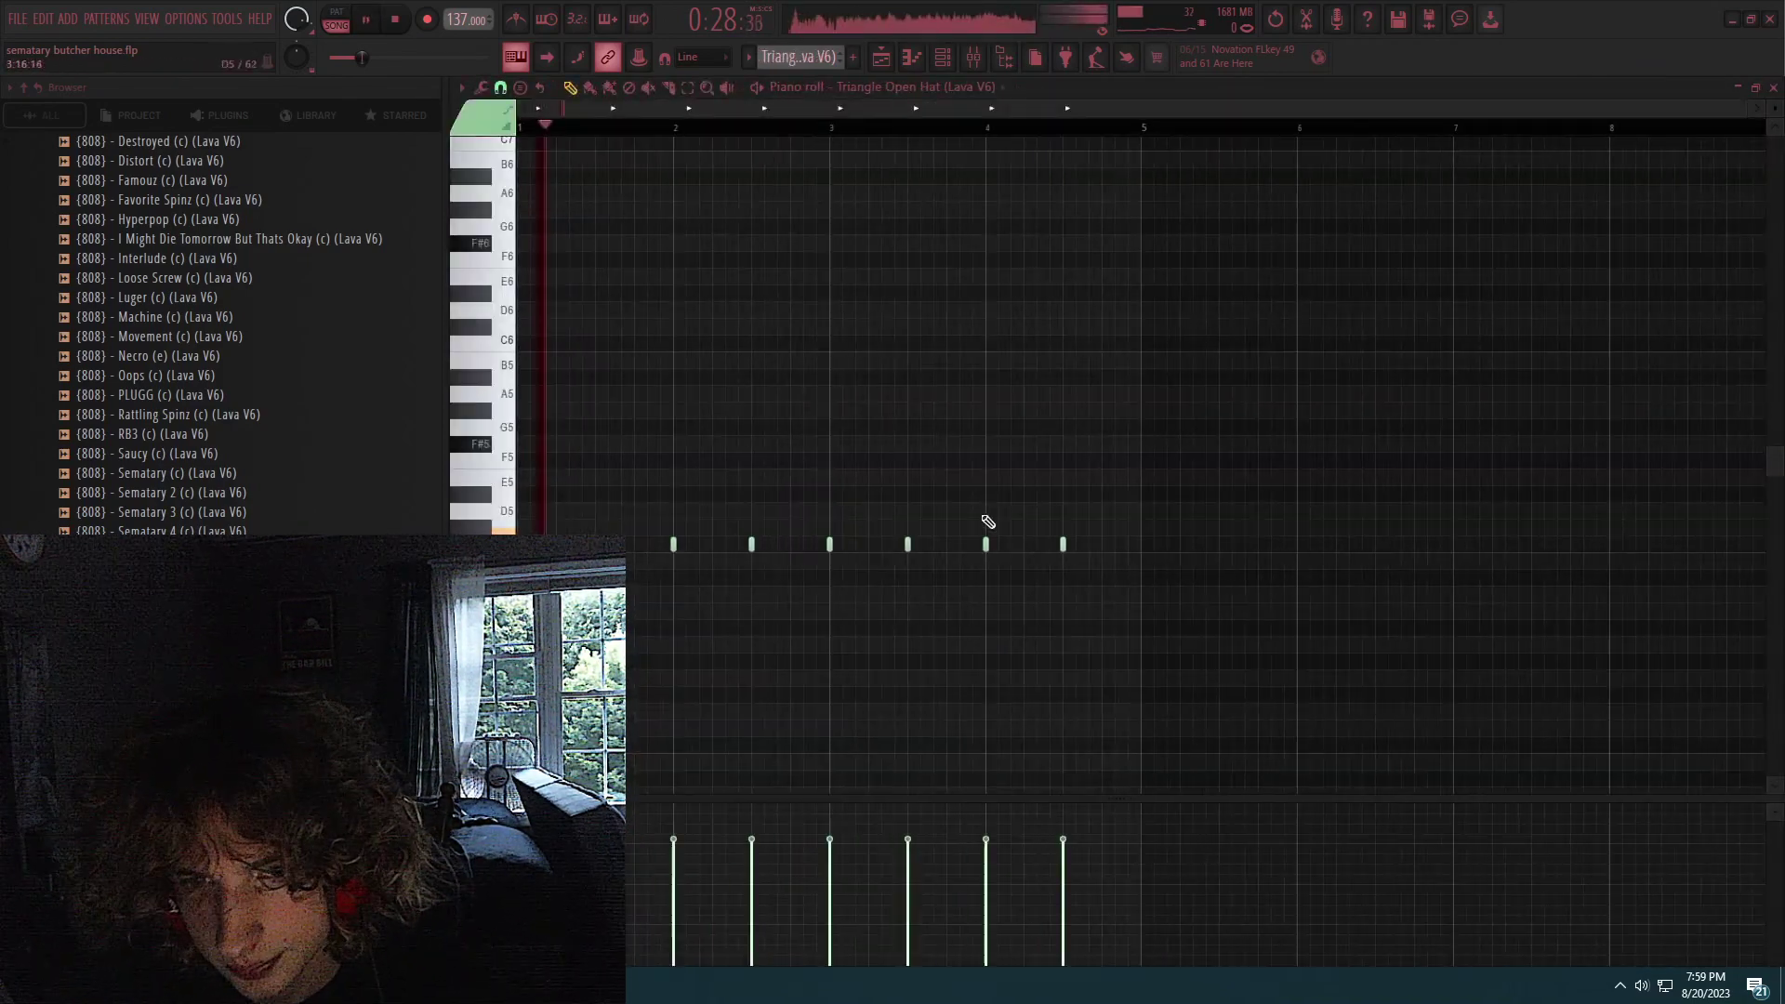
Examine the Triangle Alt Open Hat notes in the piano roll while the arrangement plays.
click(1774, 87)
click(1012, 576)
double_click(1011, 575)
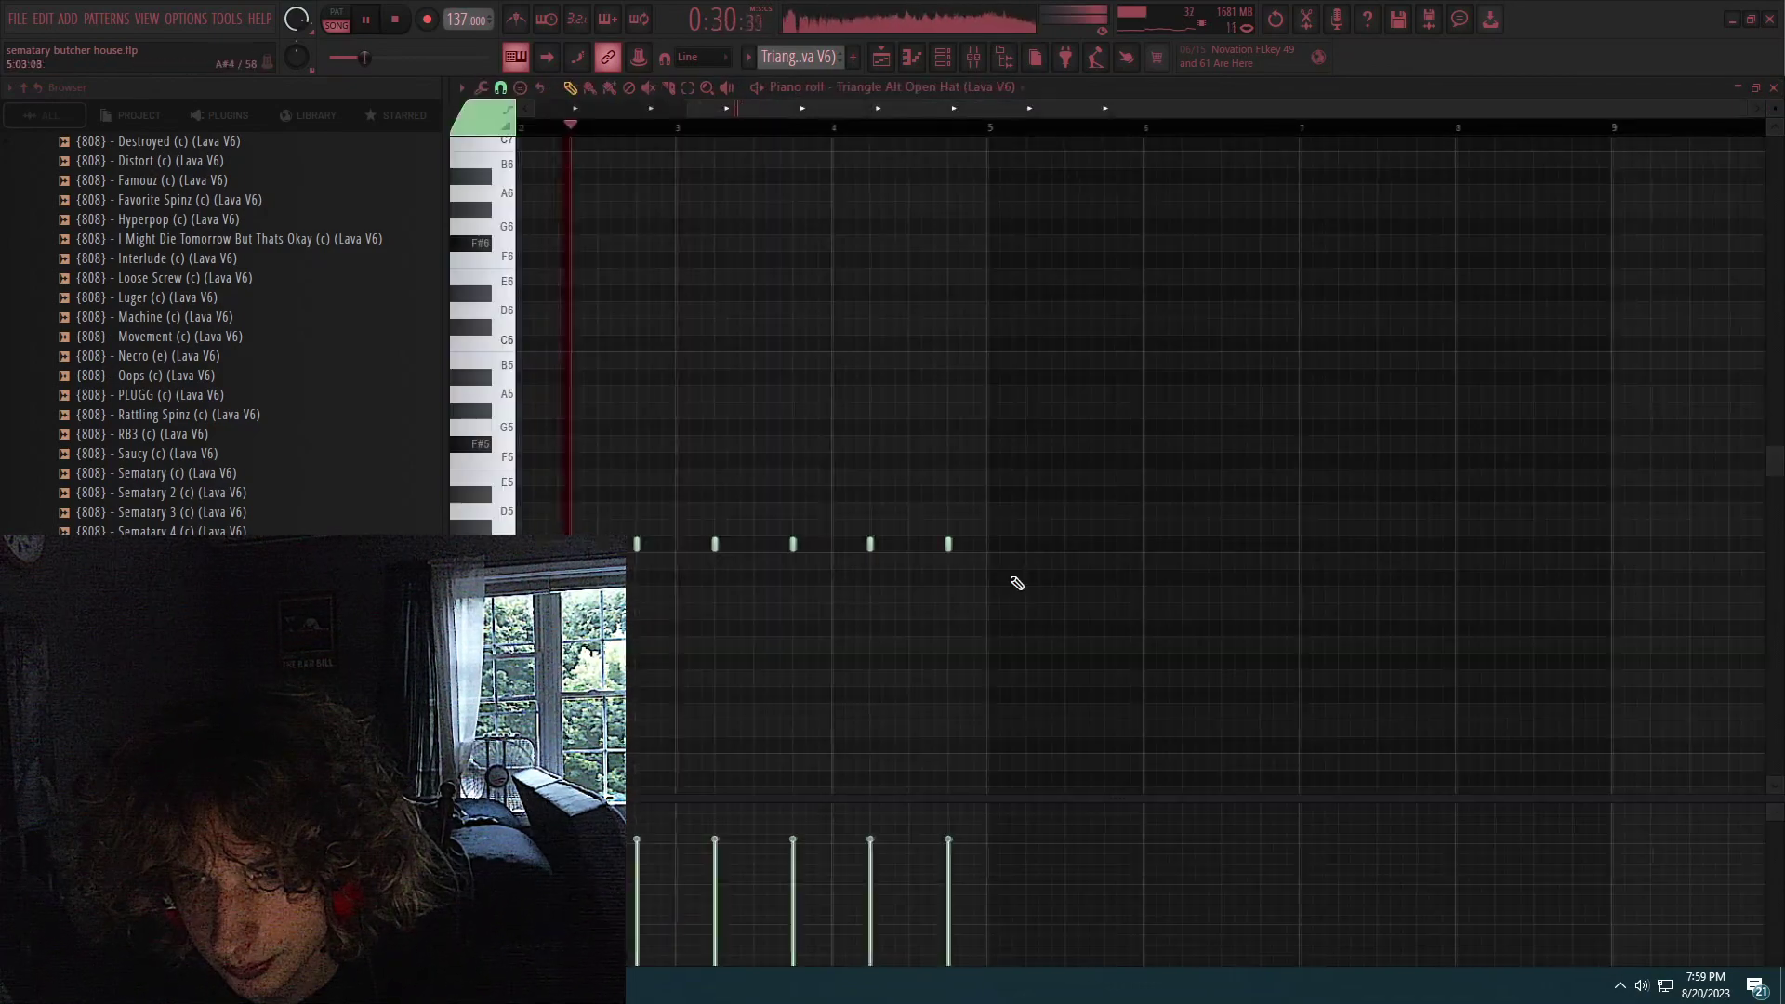
click(973, 57)
click(972, 58)
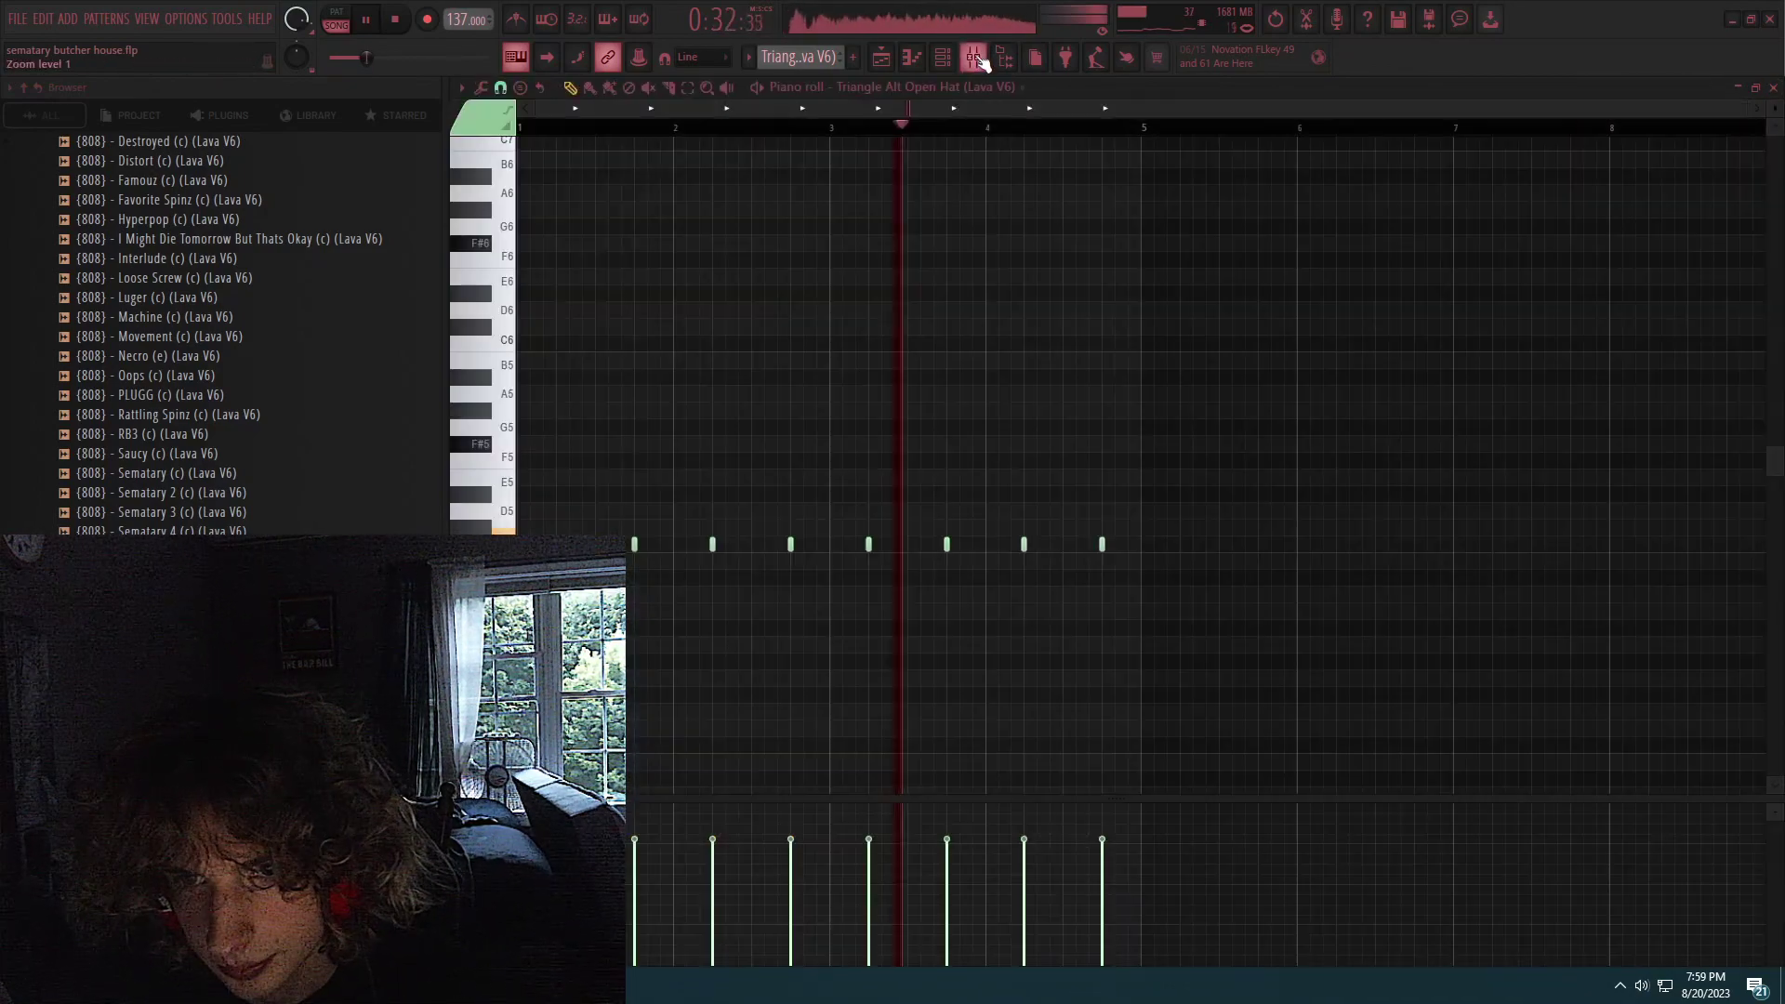
Unmute the Triangle Perc track, view its notes in the piano roll during playback, and stop playback back in the playlist.
key(F5)
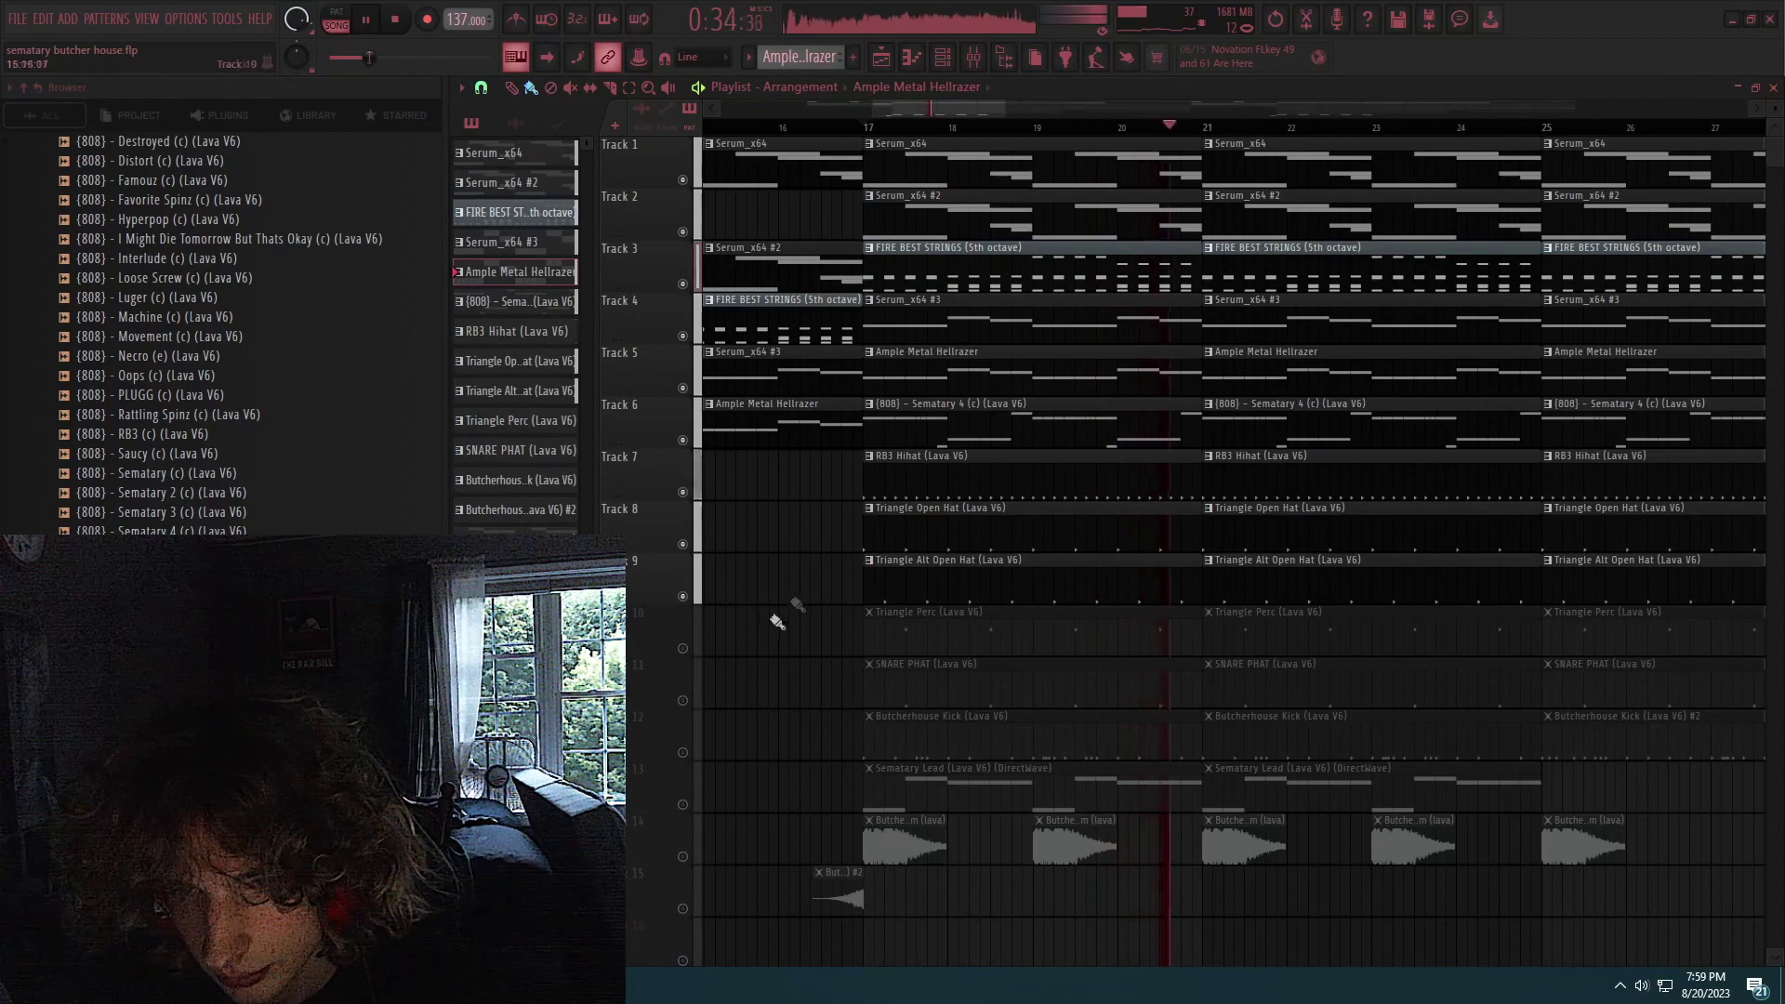
double_click(968, 633)
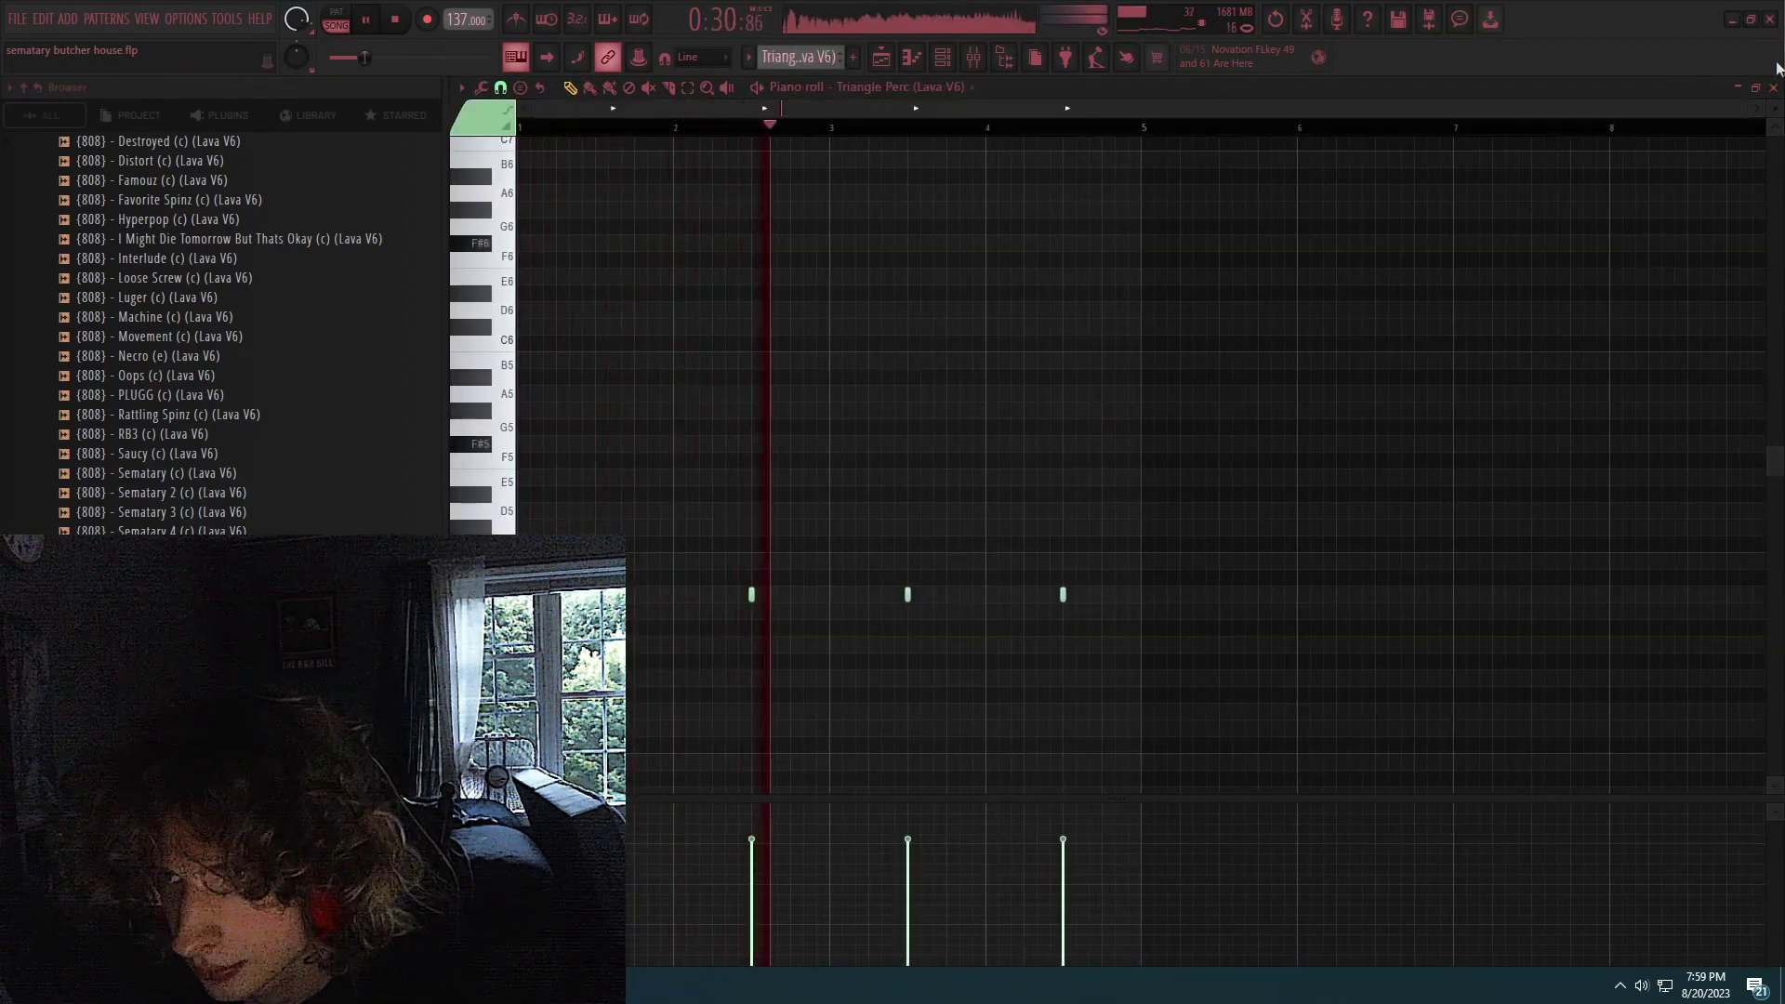
key(F5)
scroll(1023, 562, down, 1)
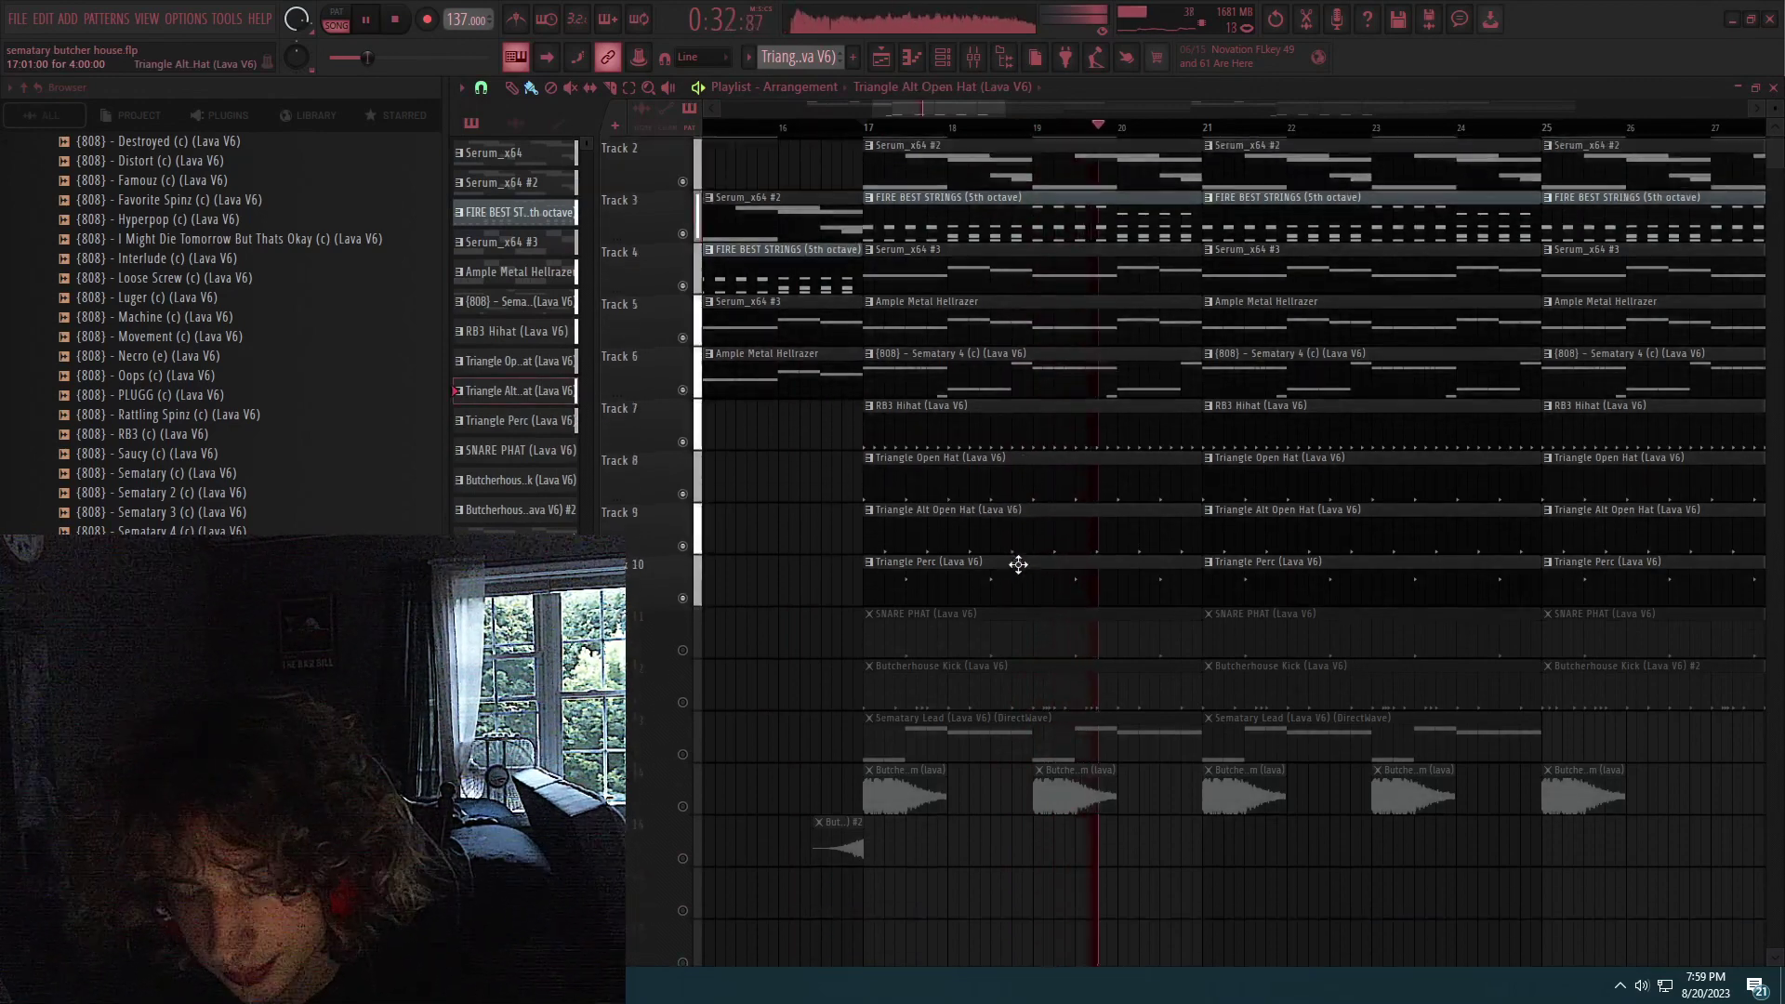
key(space)
Unmute the SNARE PHAT track, view its notes in the piano roll during playback, and return to the playlist.
click(684, 650)
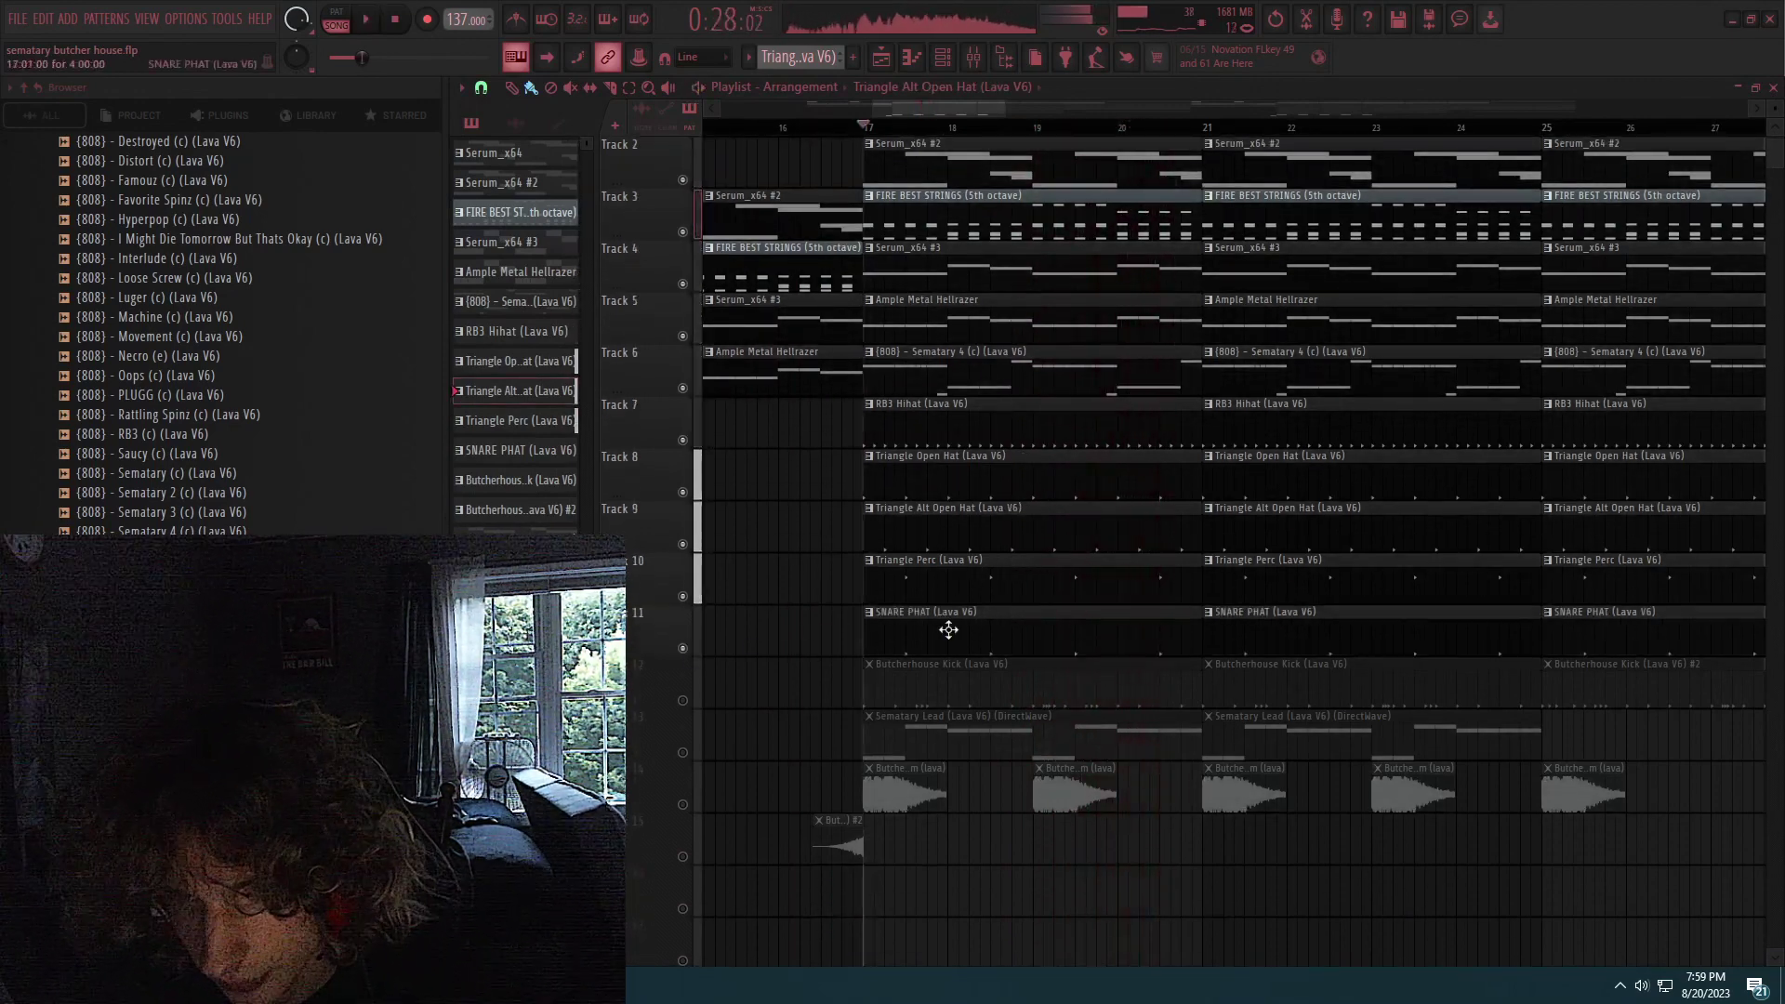
double_click(948, 630)
key(space)
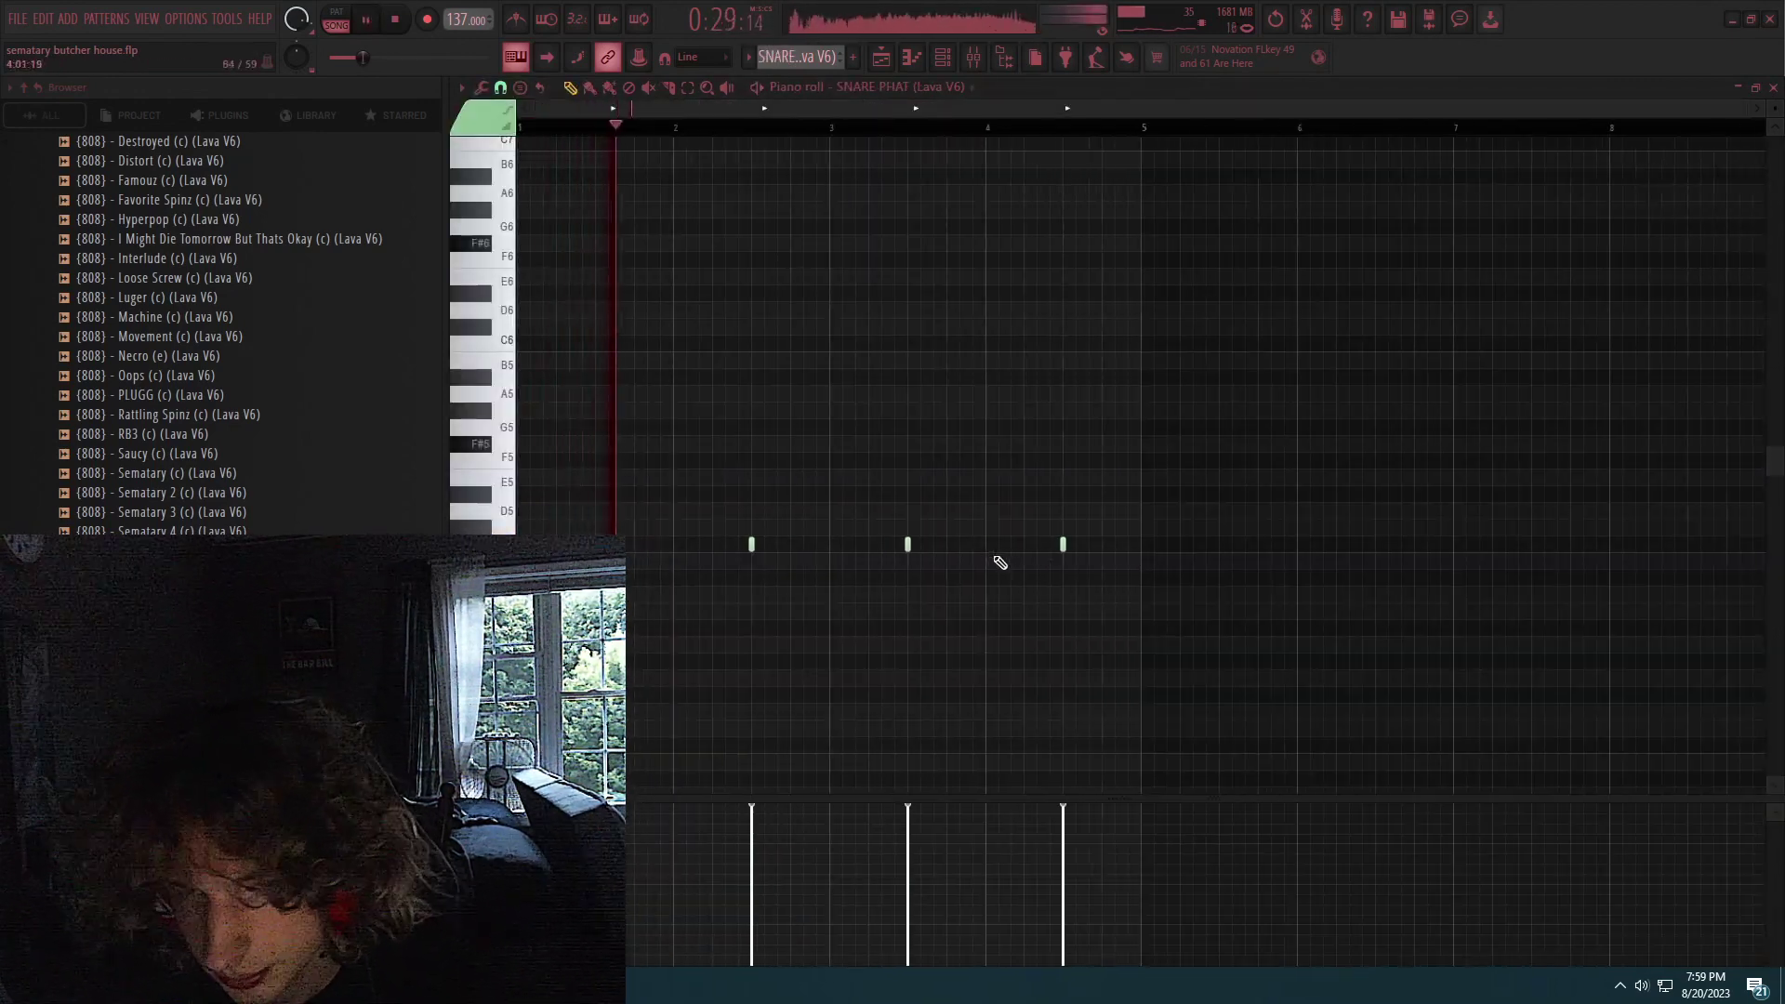
click(1772, 87)
click(1266, 402)
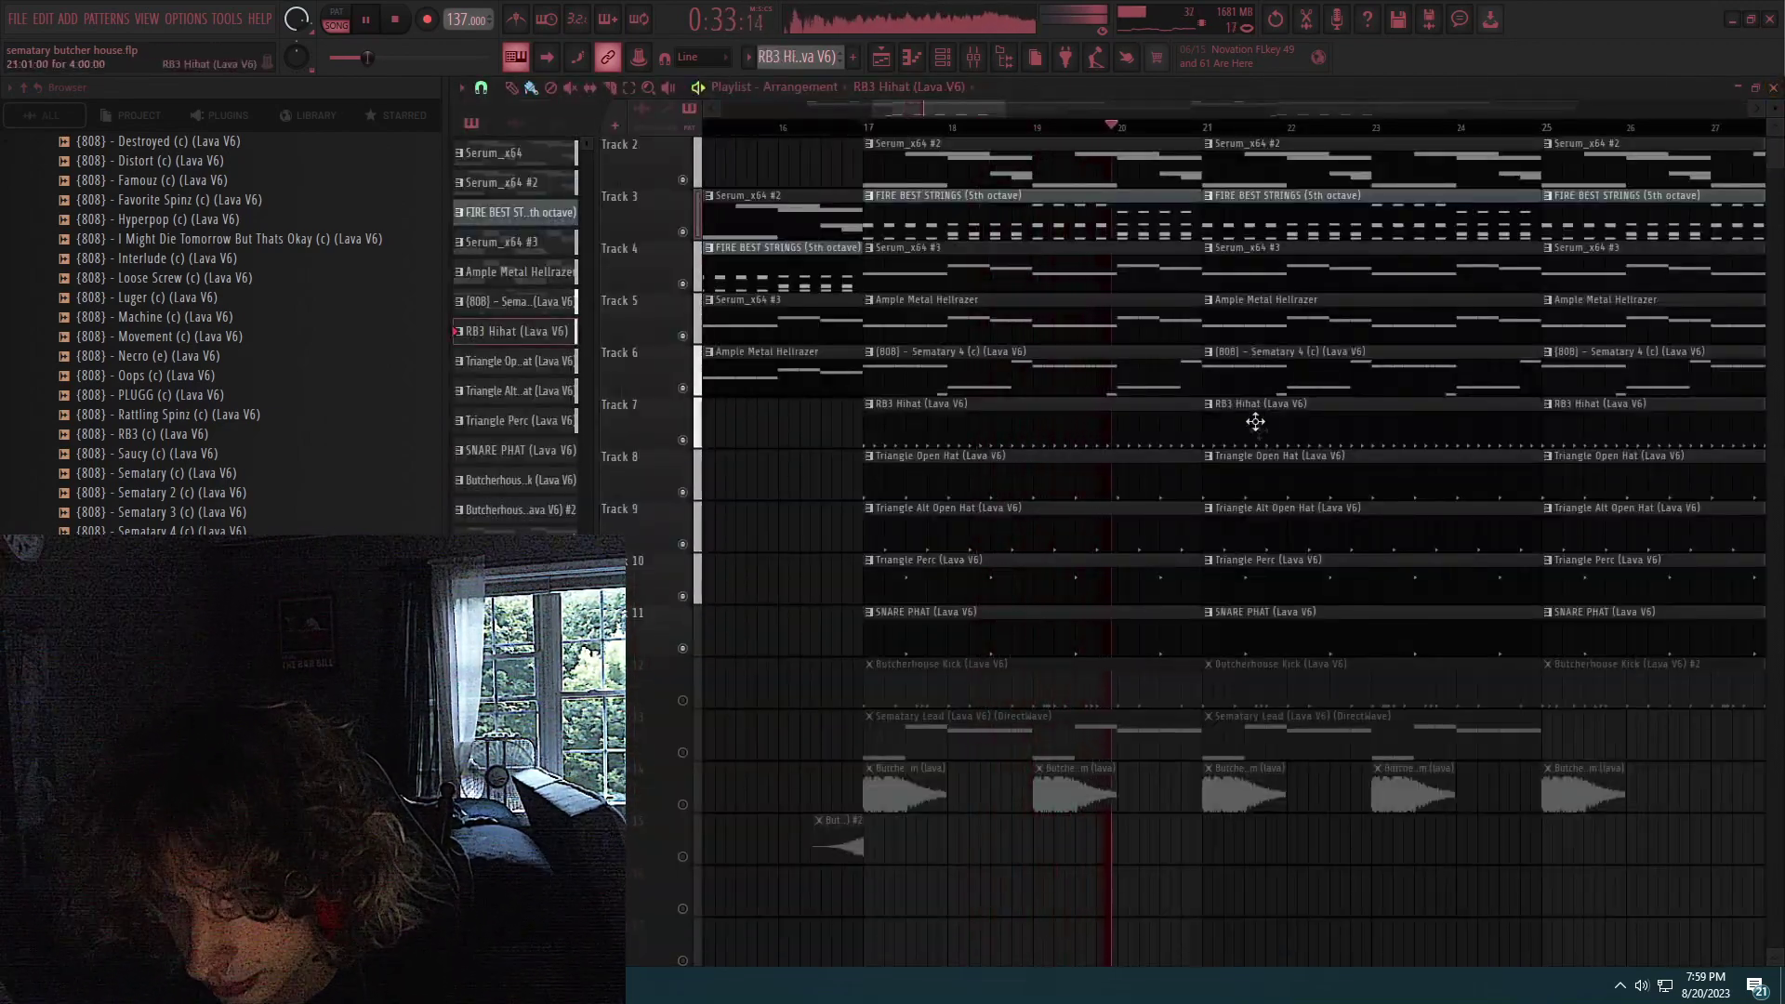
Stop playback, unmute the Butcherhouse Kick track, and examine its step sequence in the channel rack.
scroll(1255, 422, down, 4)
key(space)
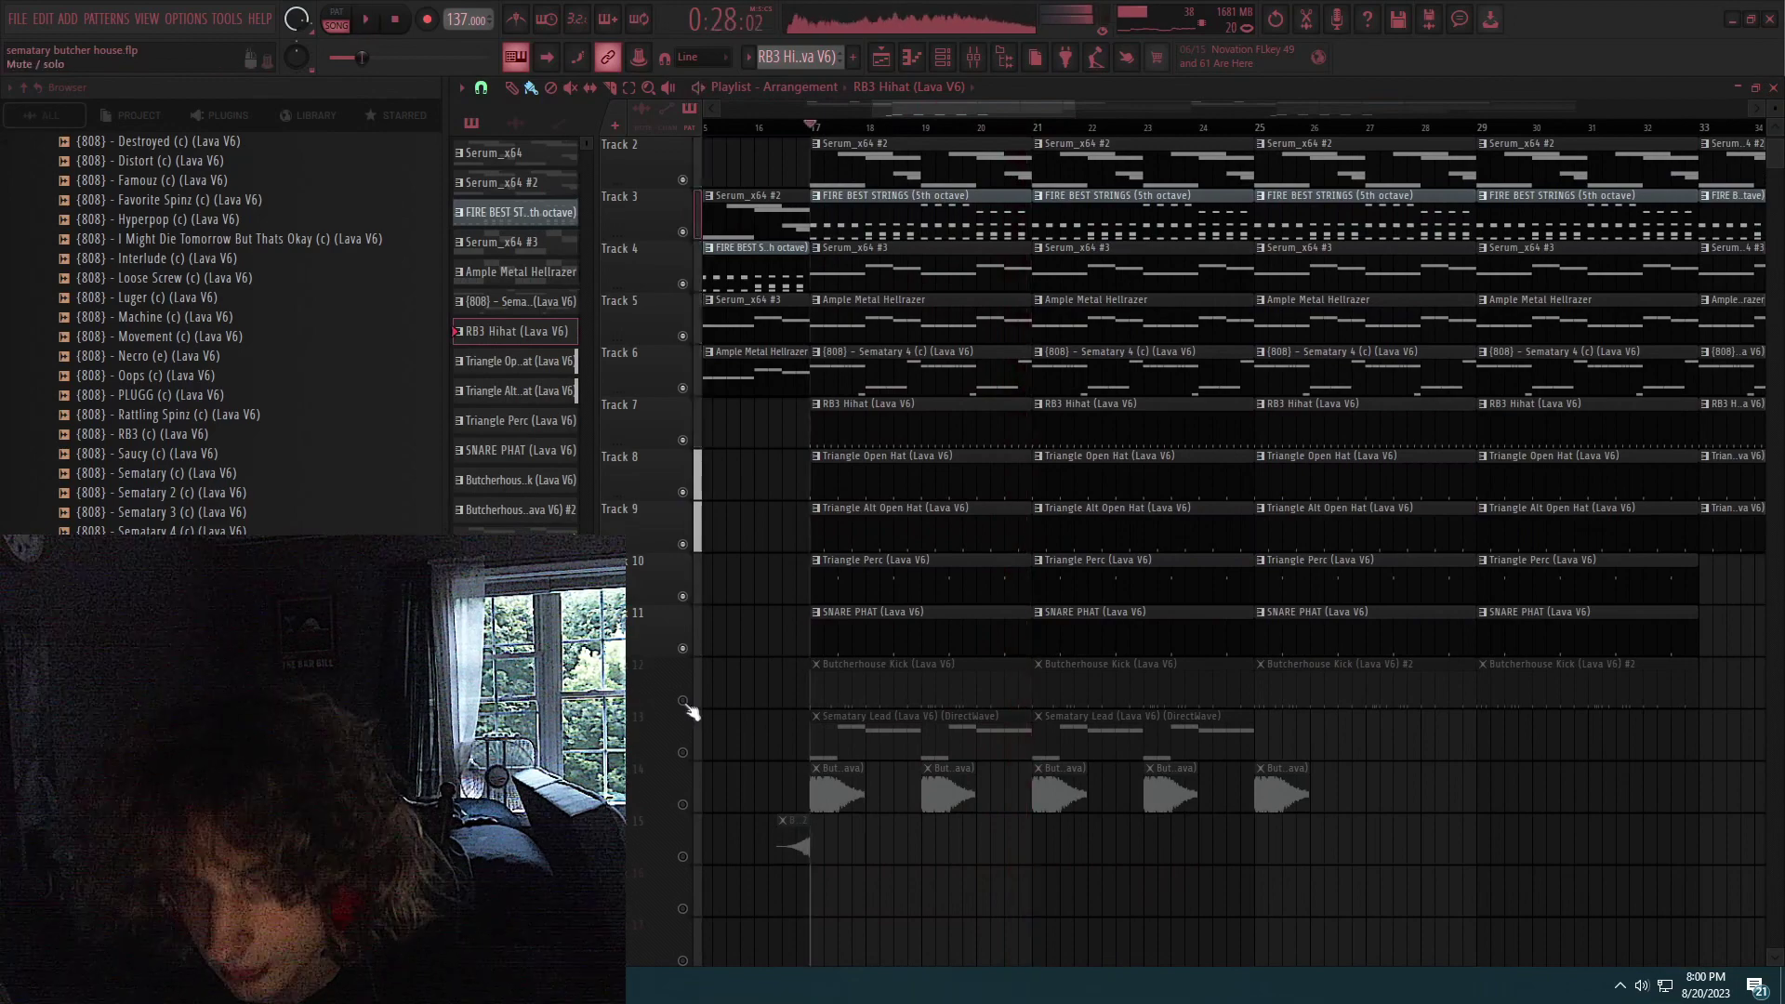
click(685, 702)
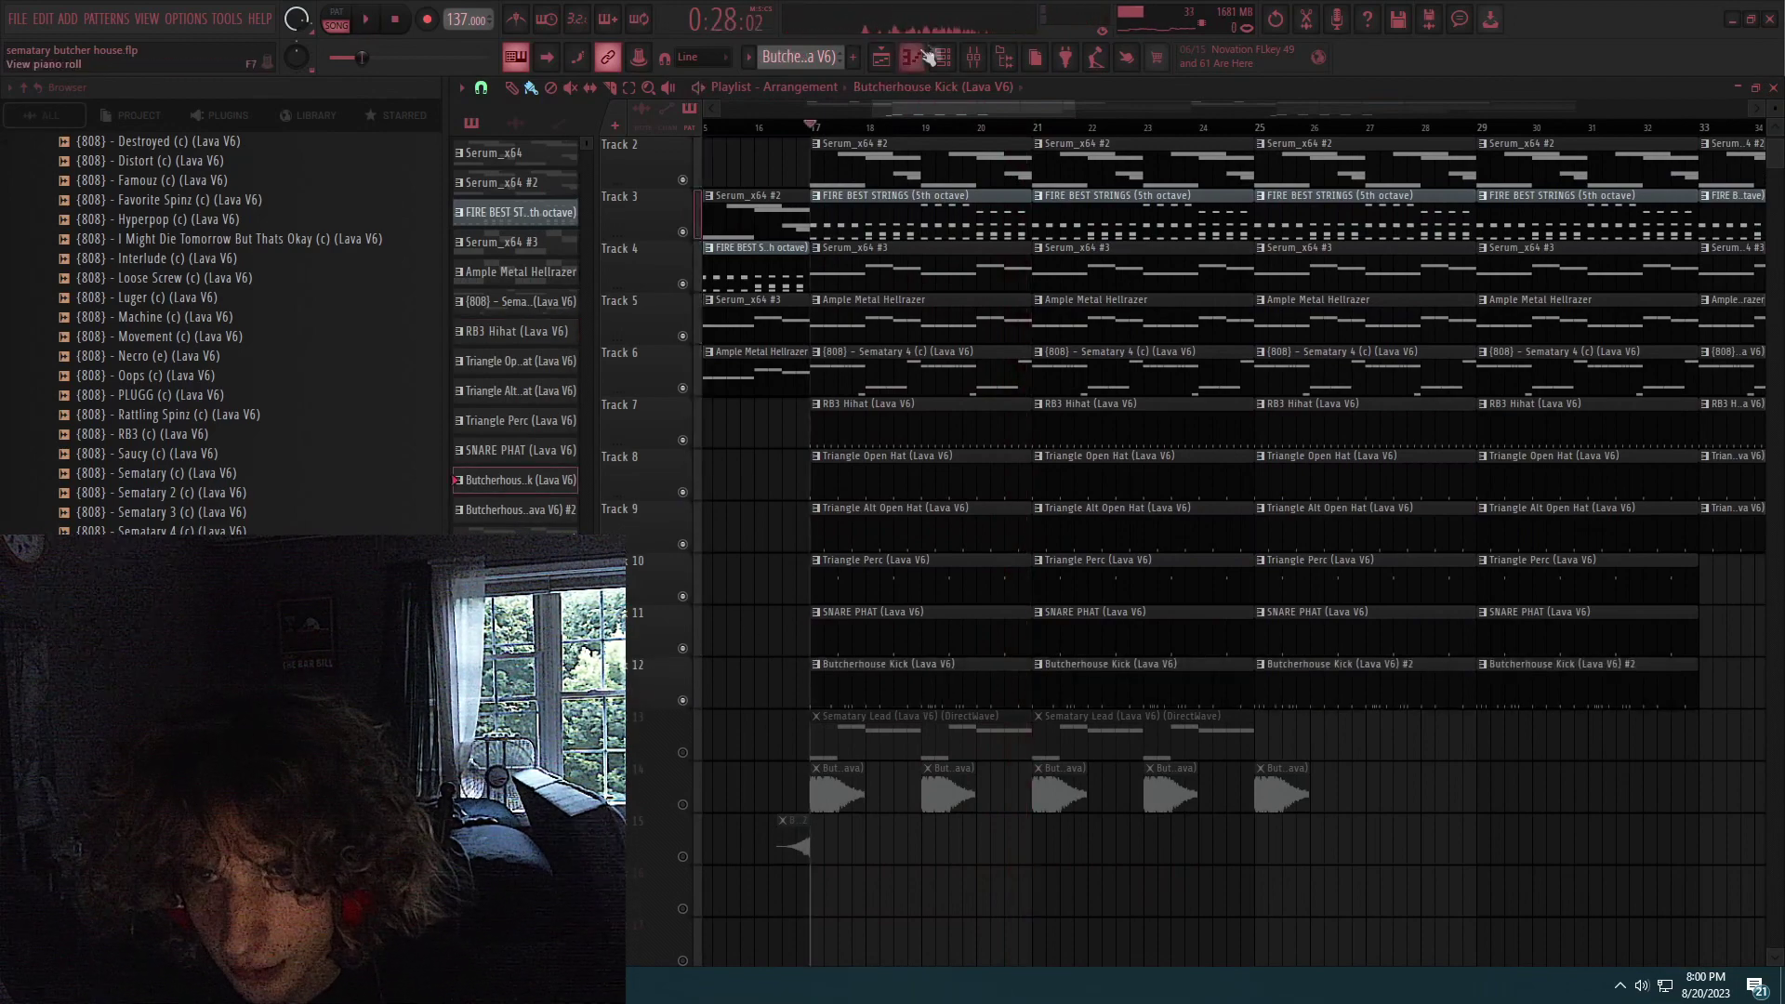
click(944, 59)
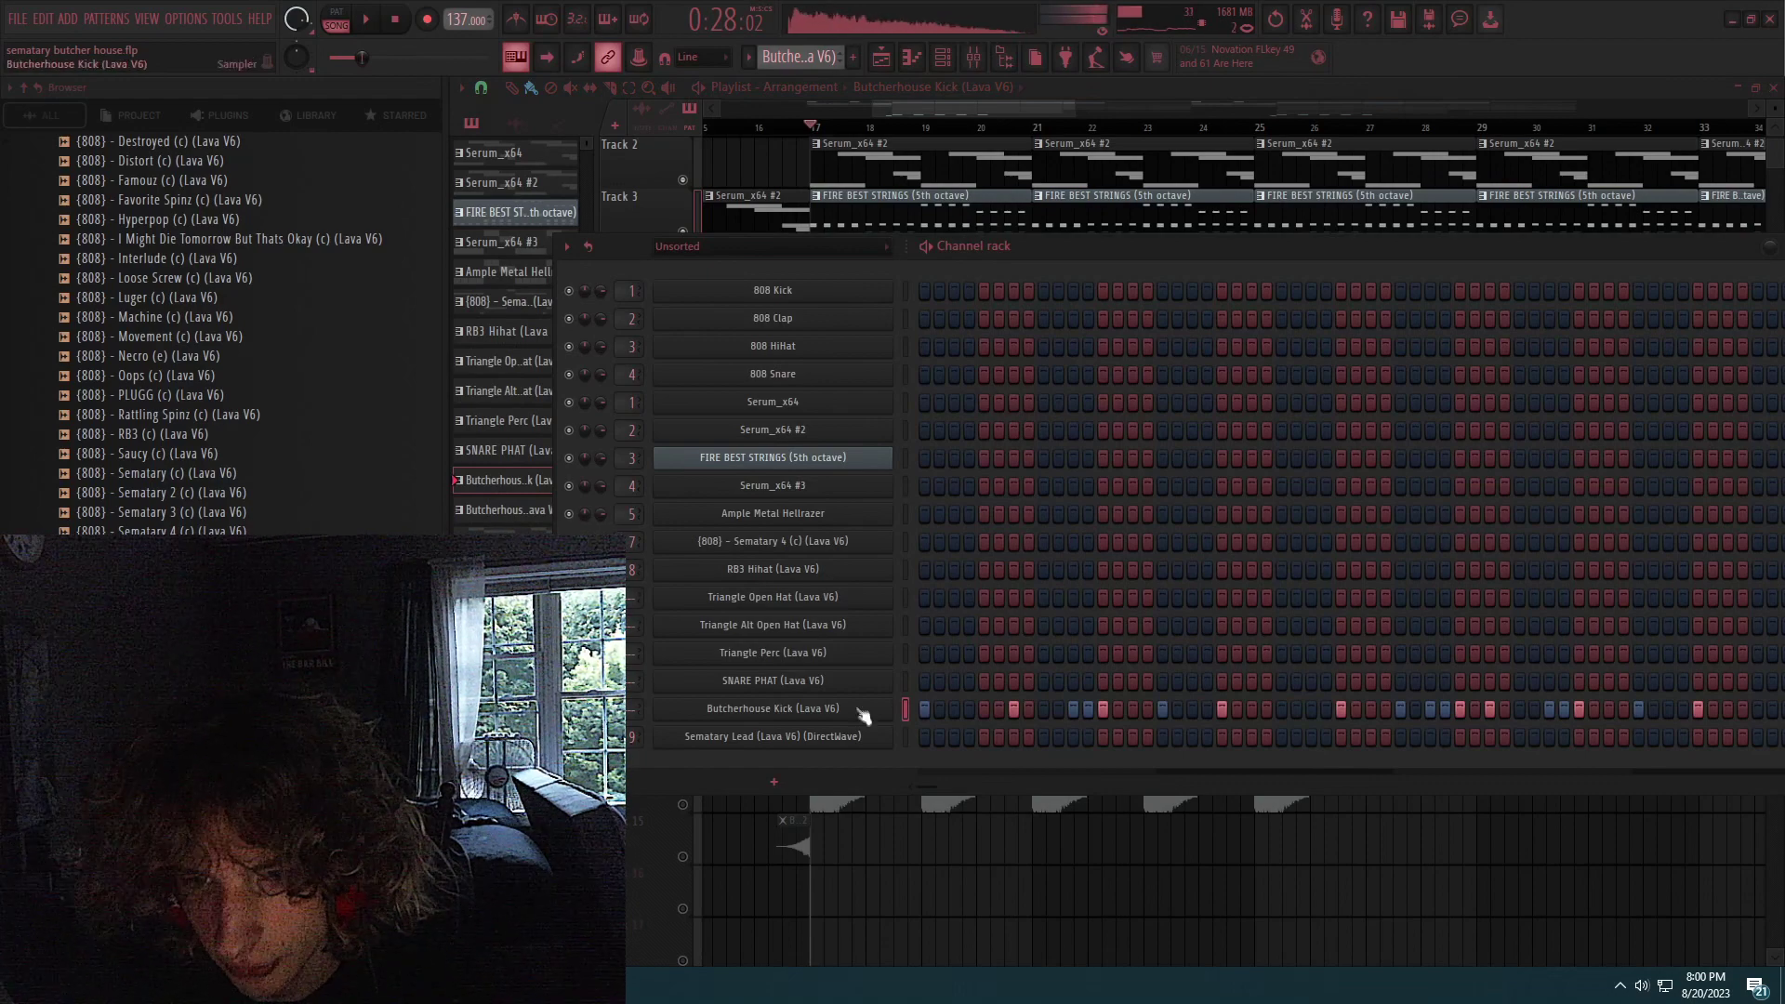
click(989, 197)
Play the arrangement from bar 17 with the kick, and open the first Butcherhouse Kick pattern's notes in the piano roll.
key(space)
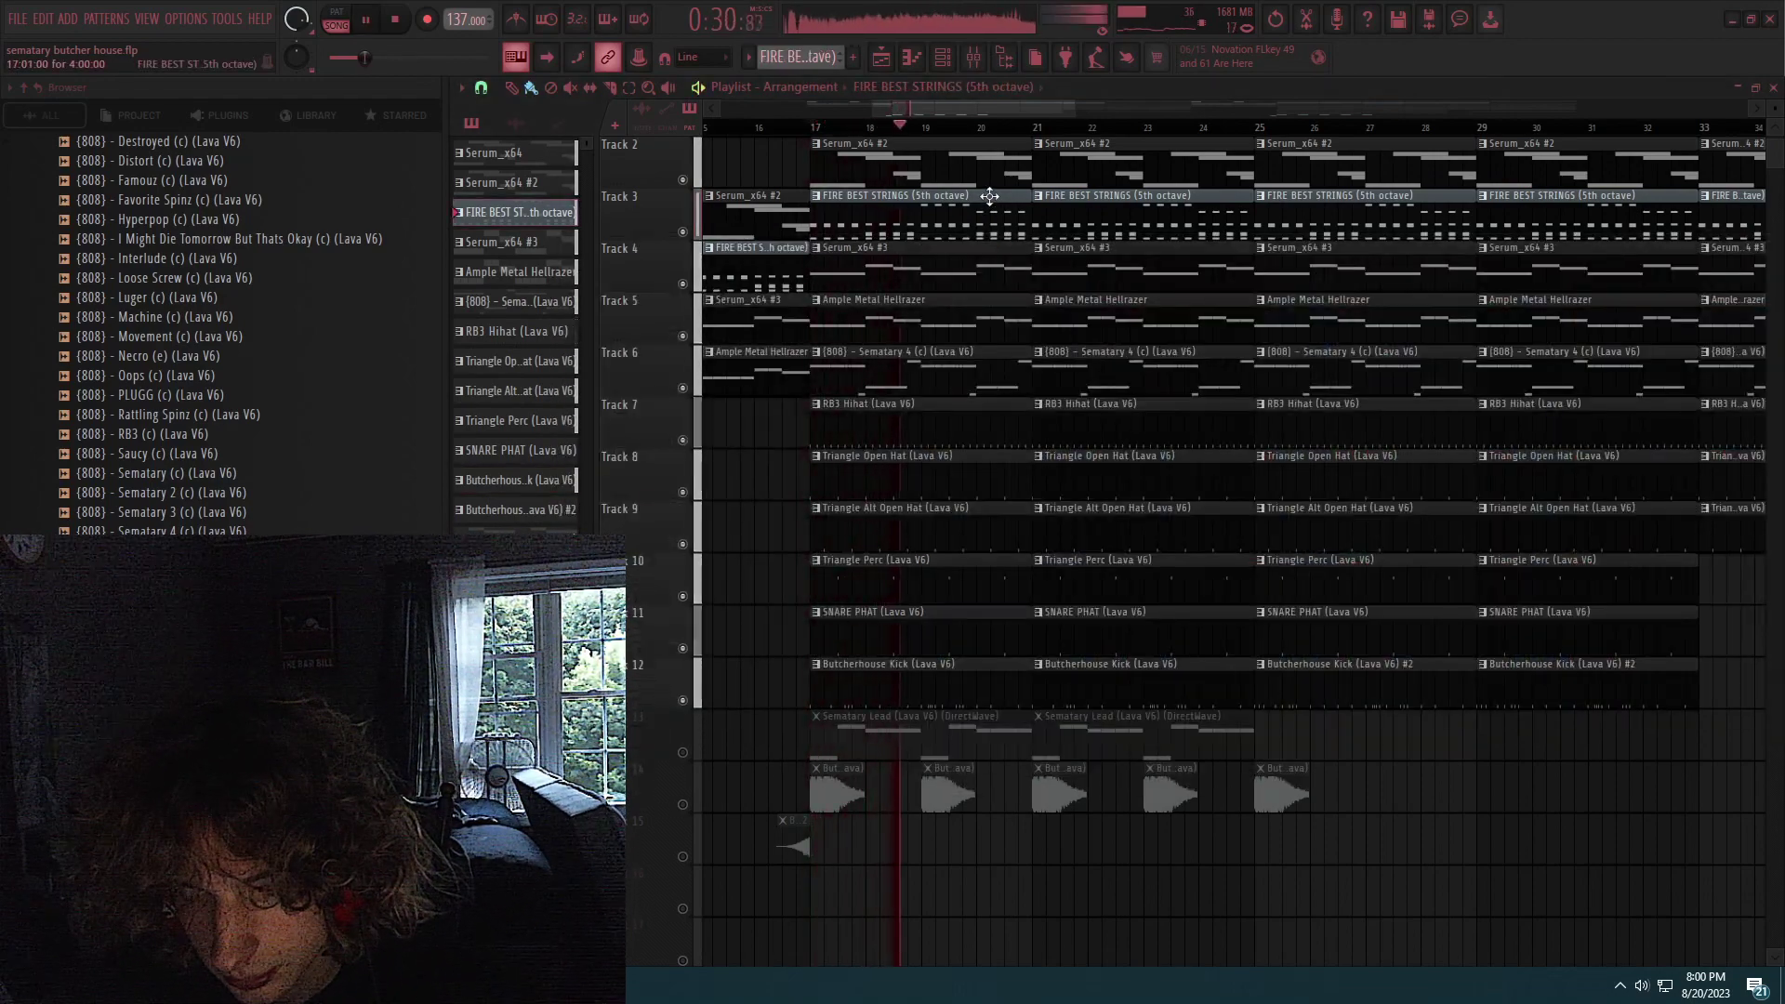
scroll(979, 289, down, 3)
scroll(1016, 518, up, 4)
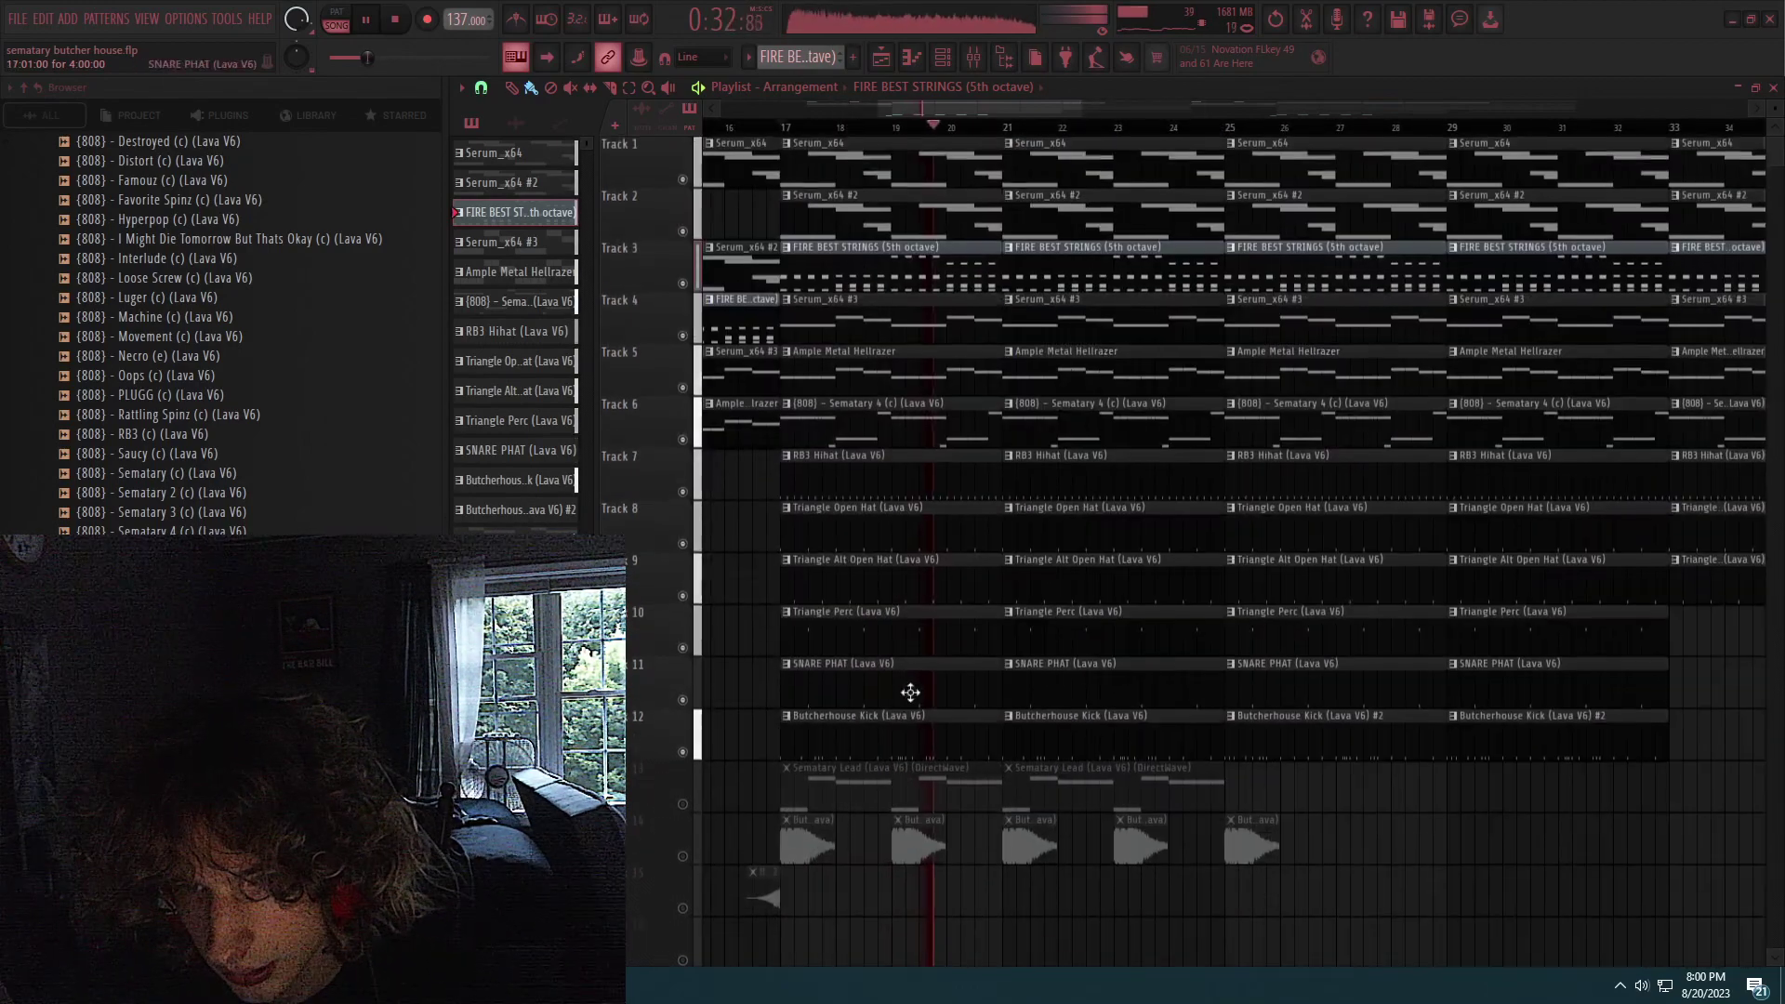
double_click(908, 721)
key(space)
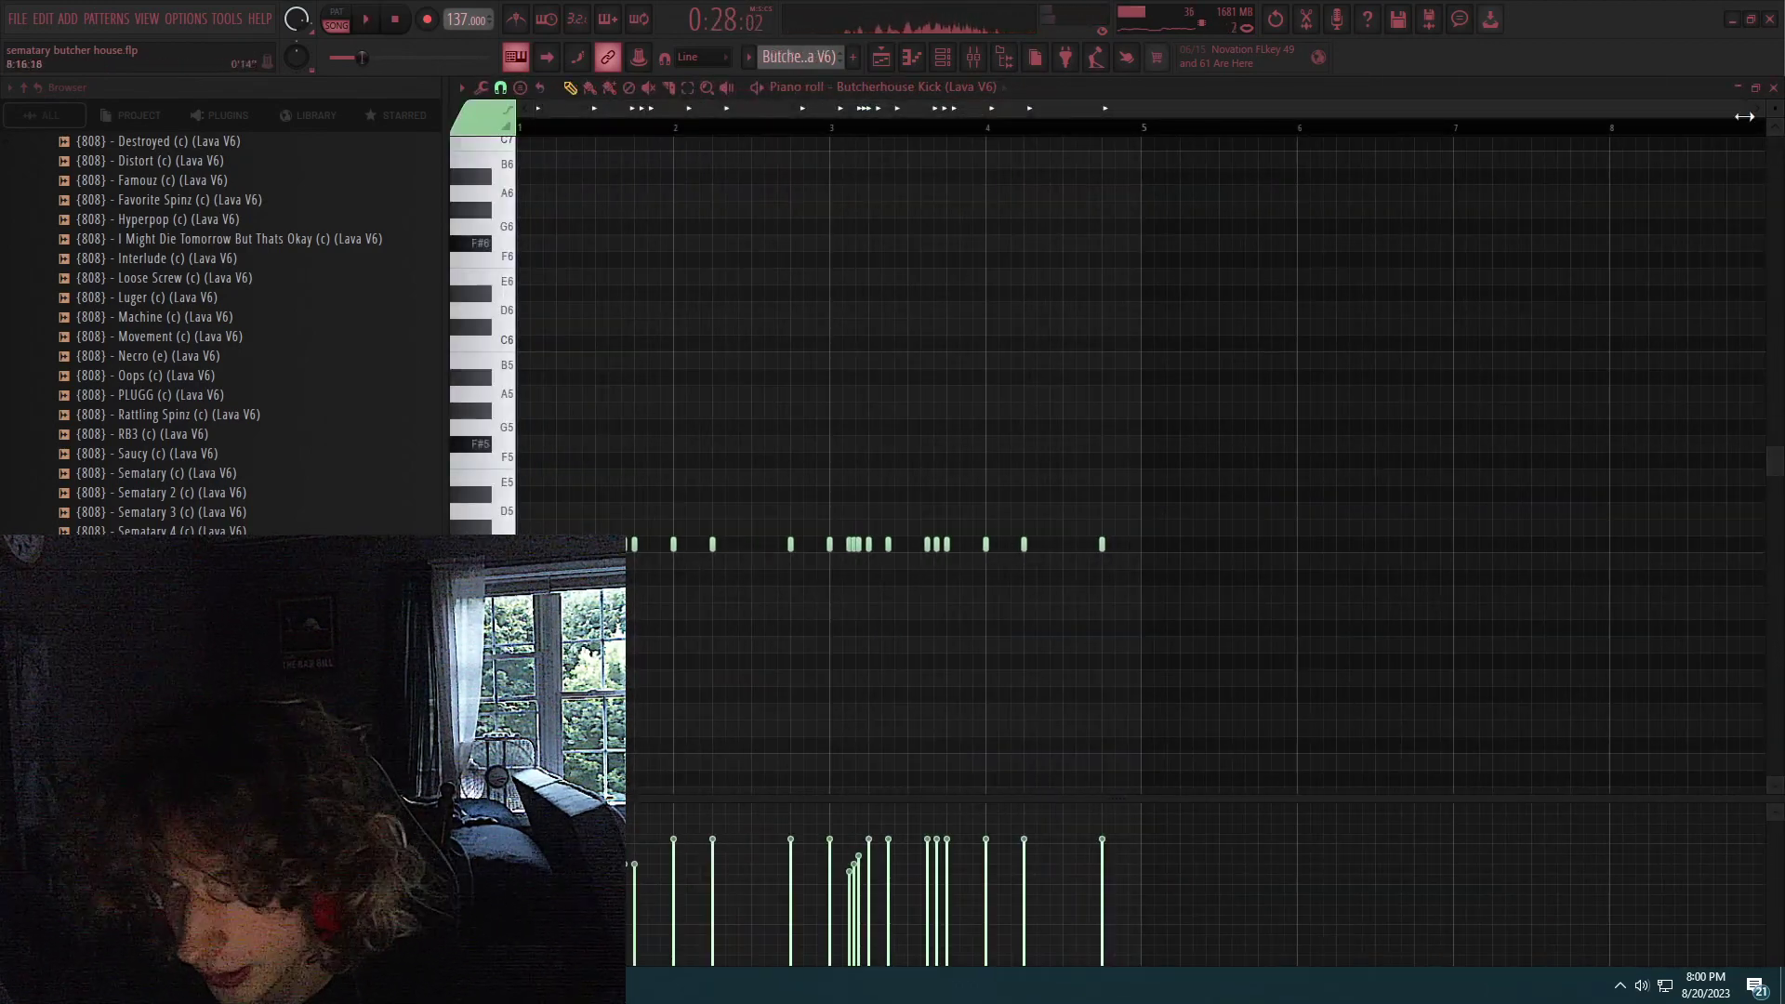
Play from bar 25 while examining the Butcherhouse Kick #2 notes in the piano roll, and return to the playlist.
click(1773, 88)
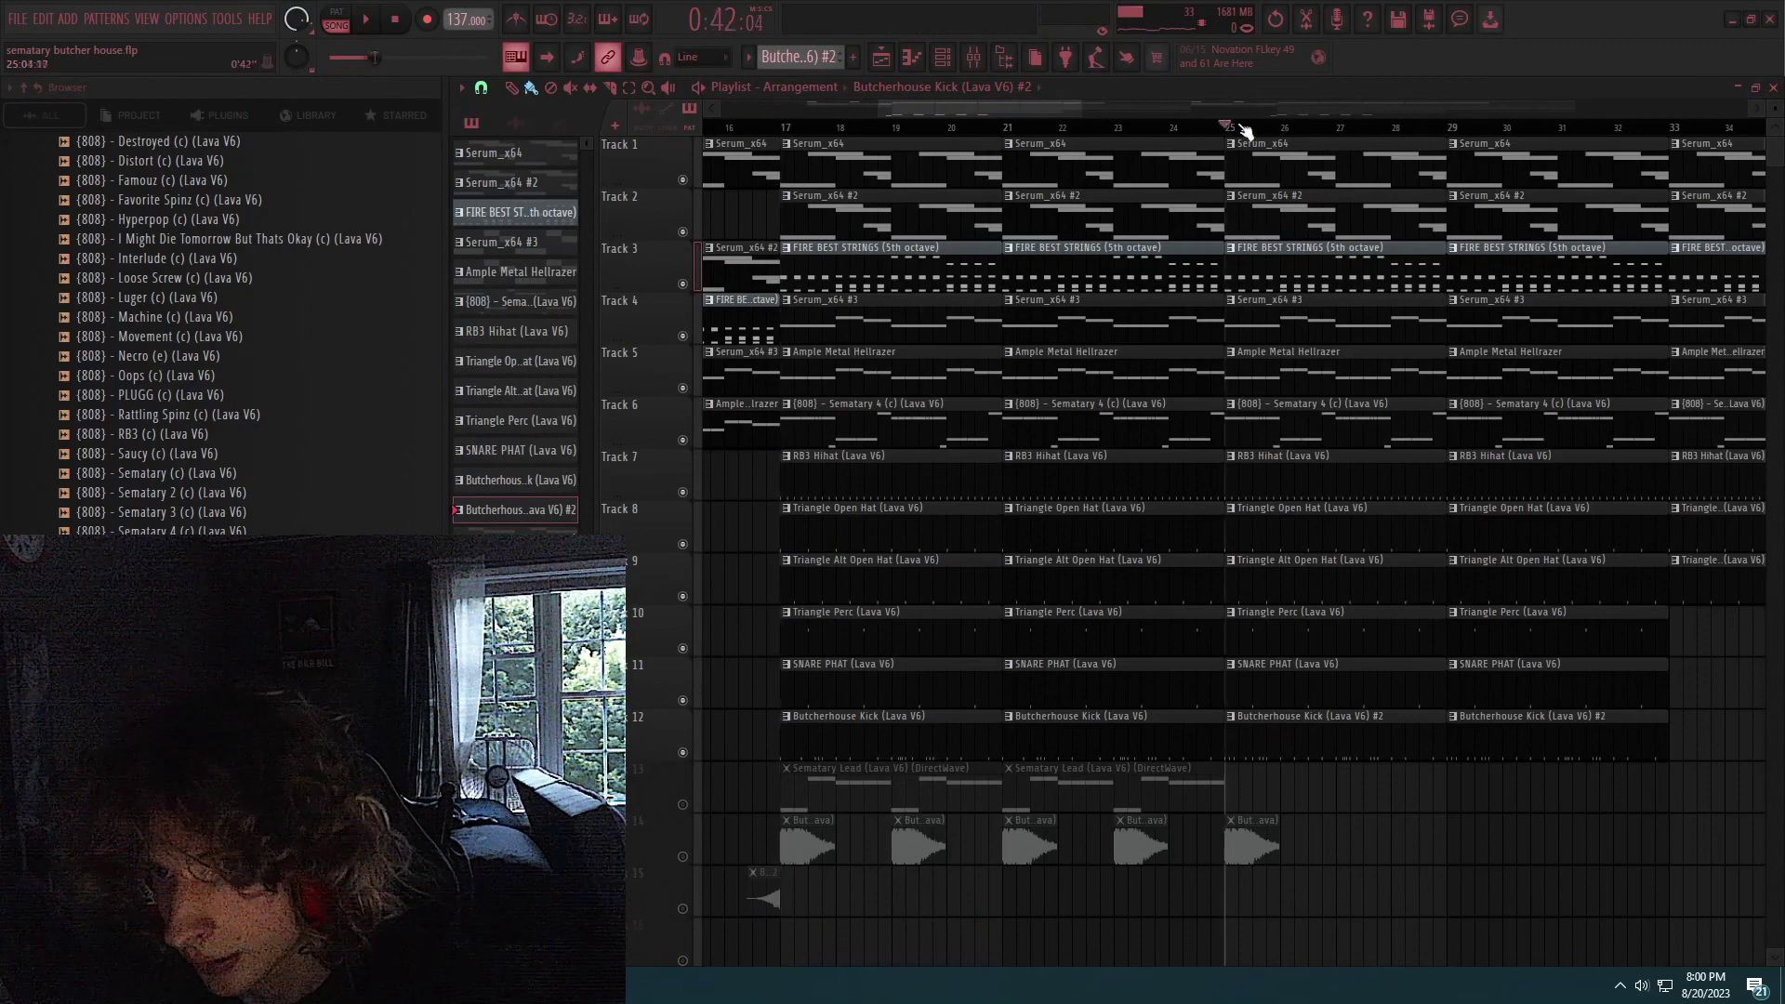
double_click(1311, 734)
key(space)
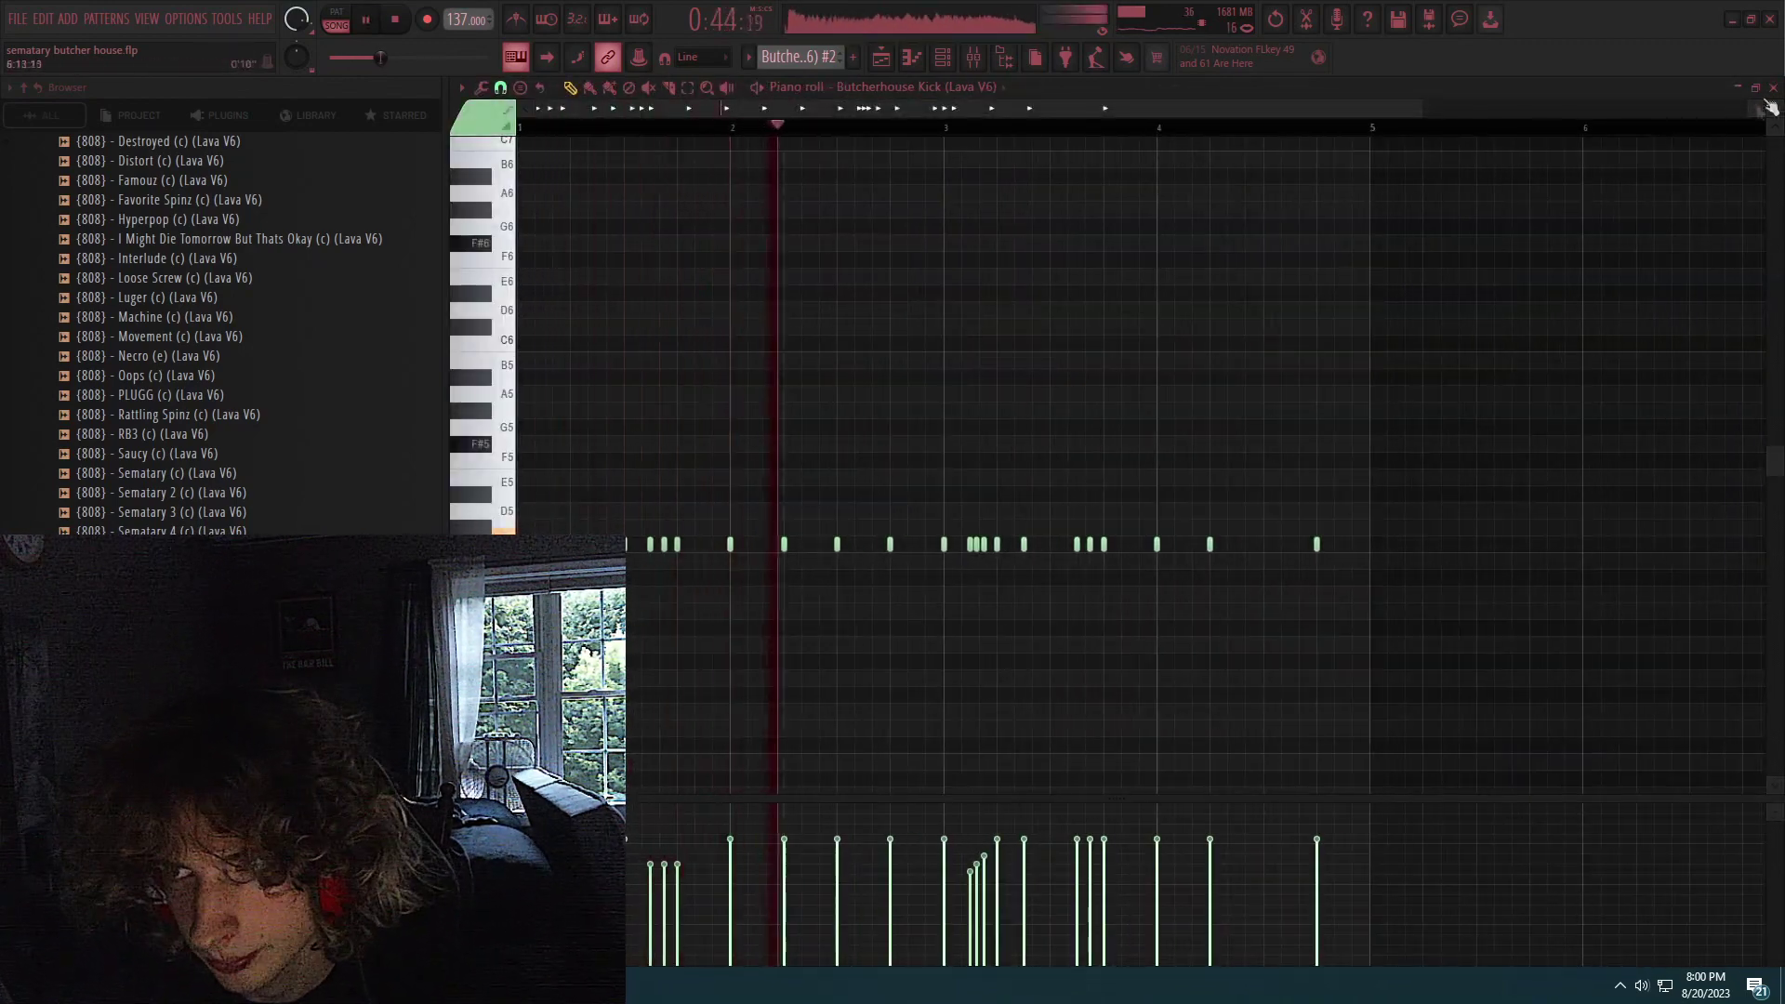
key(F5)
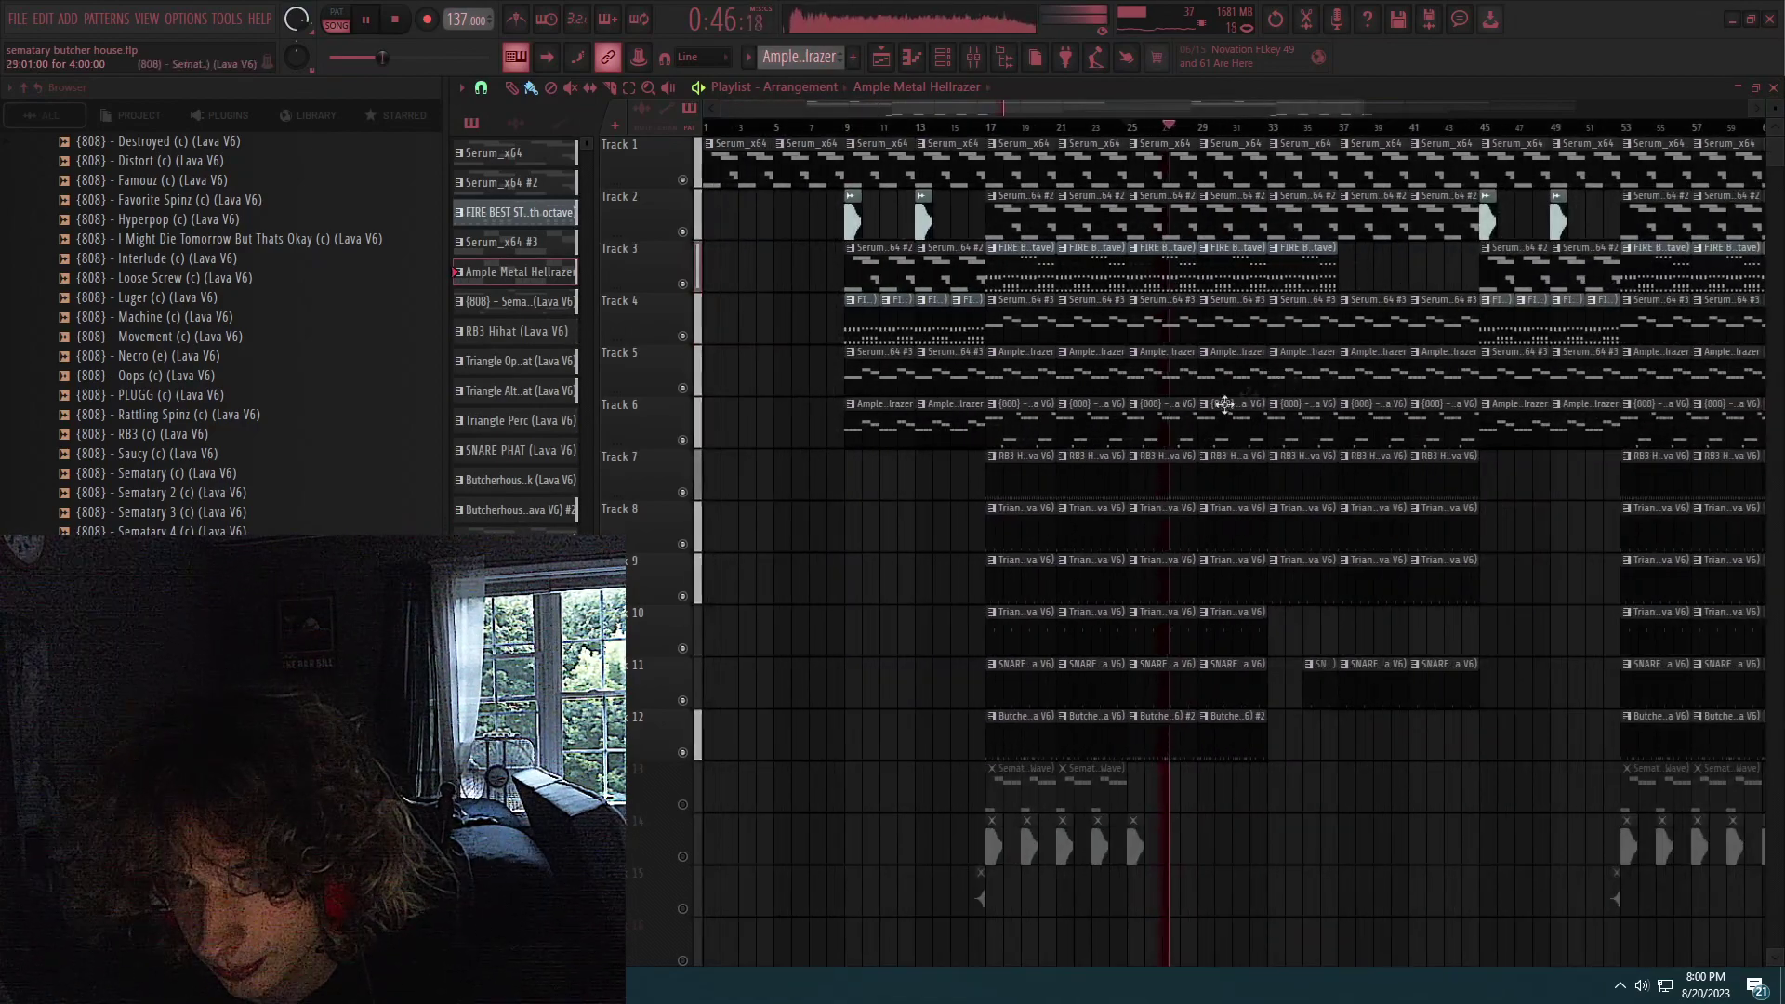
Unmute the Sematary Lead track and play the arrangement from bar 17 with all its sections in view.
scroll(1069, 558, up, 4)
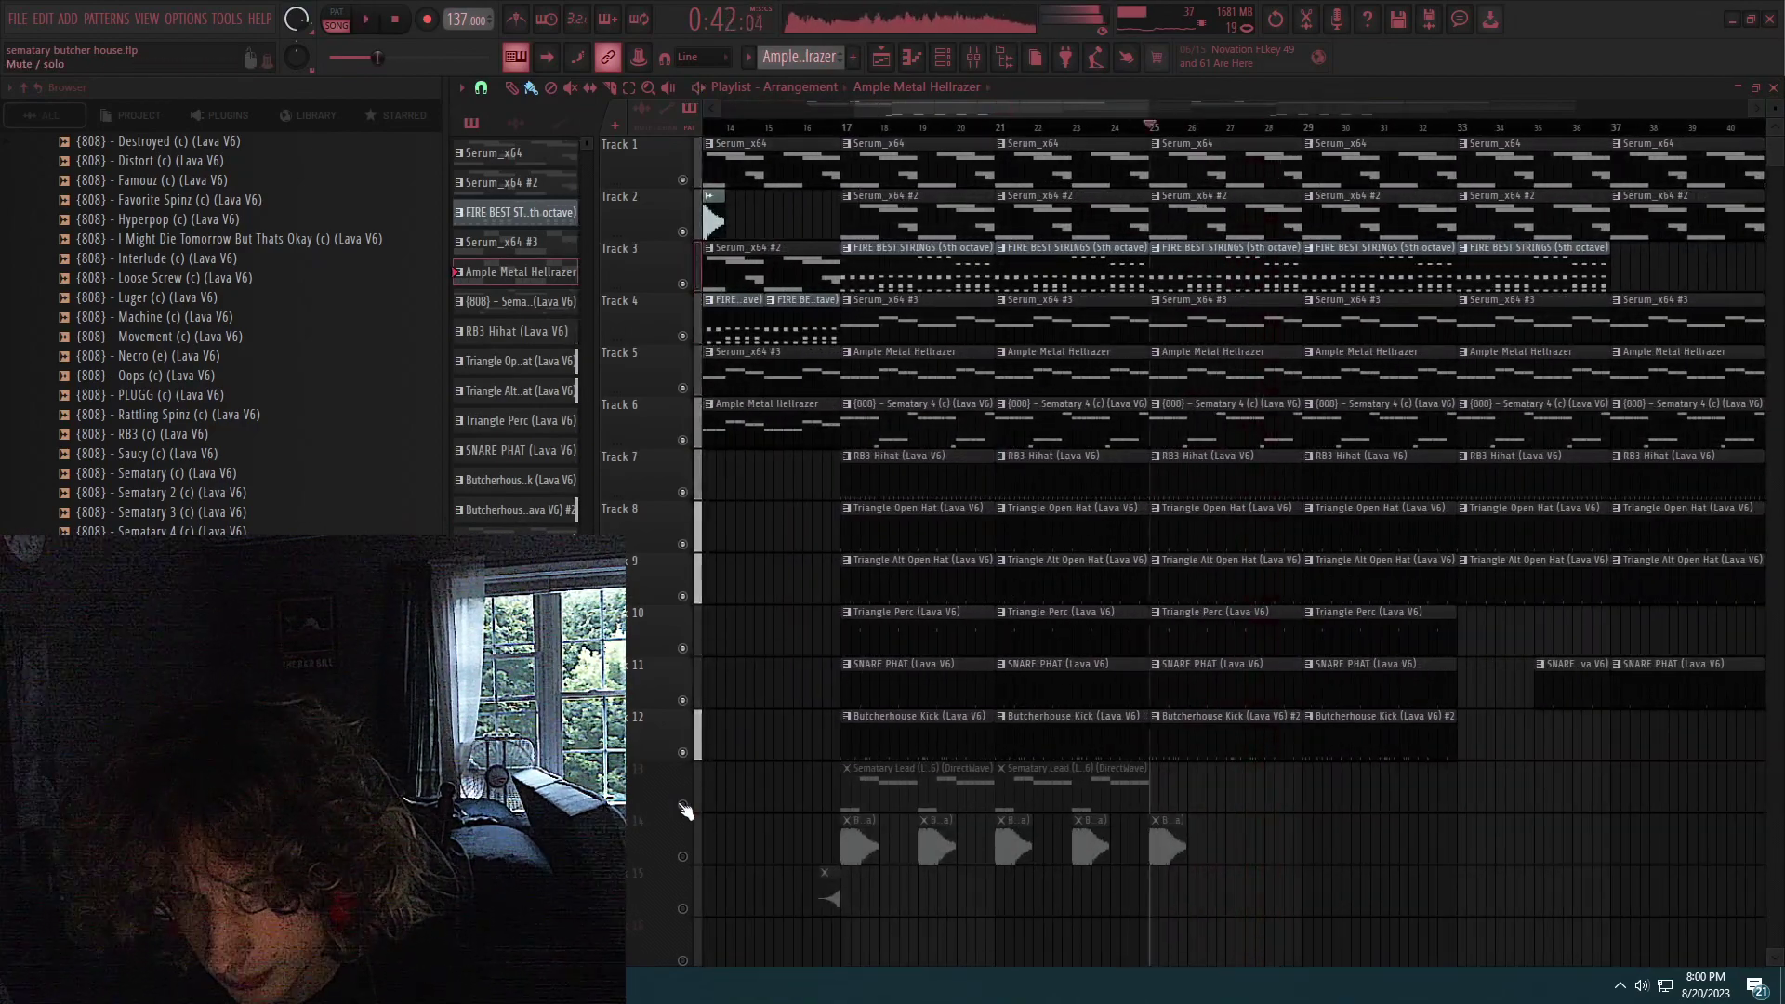
click(685, 807)
key(ctrl+s)
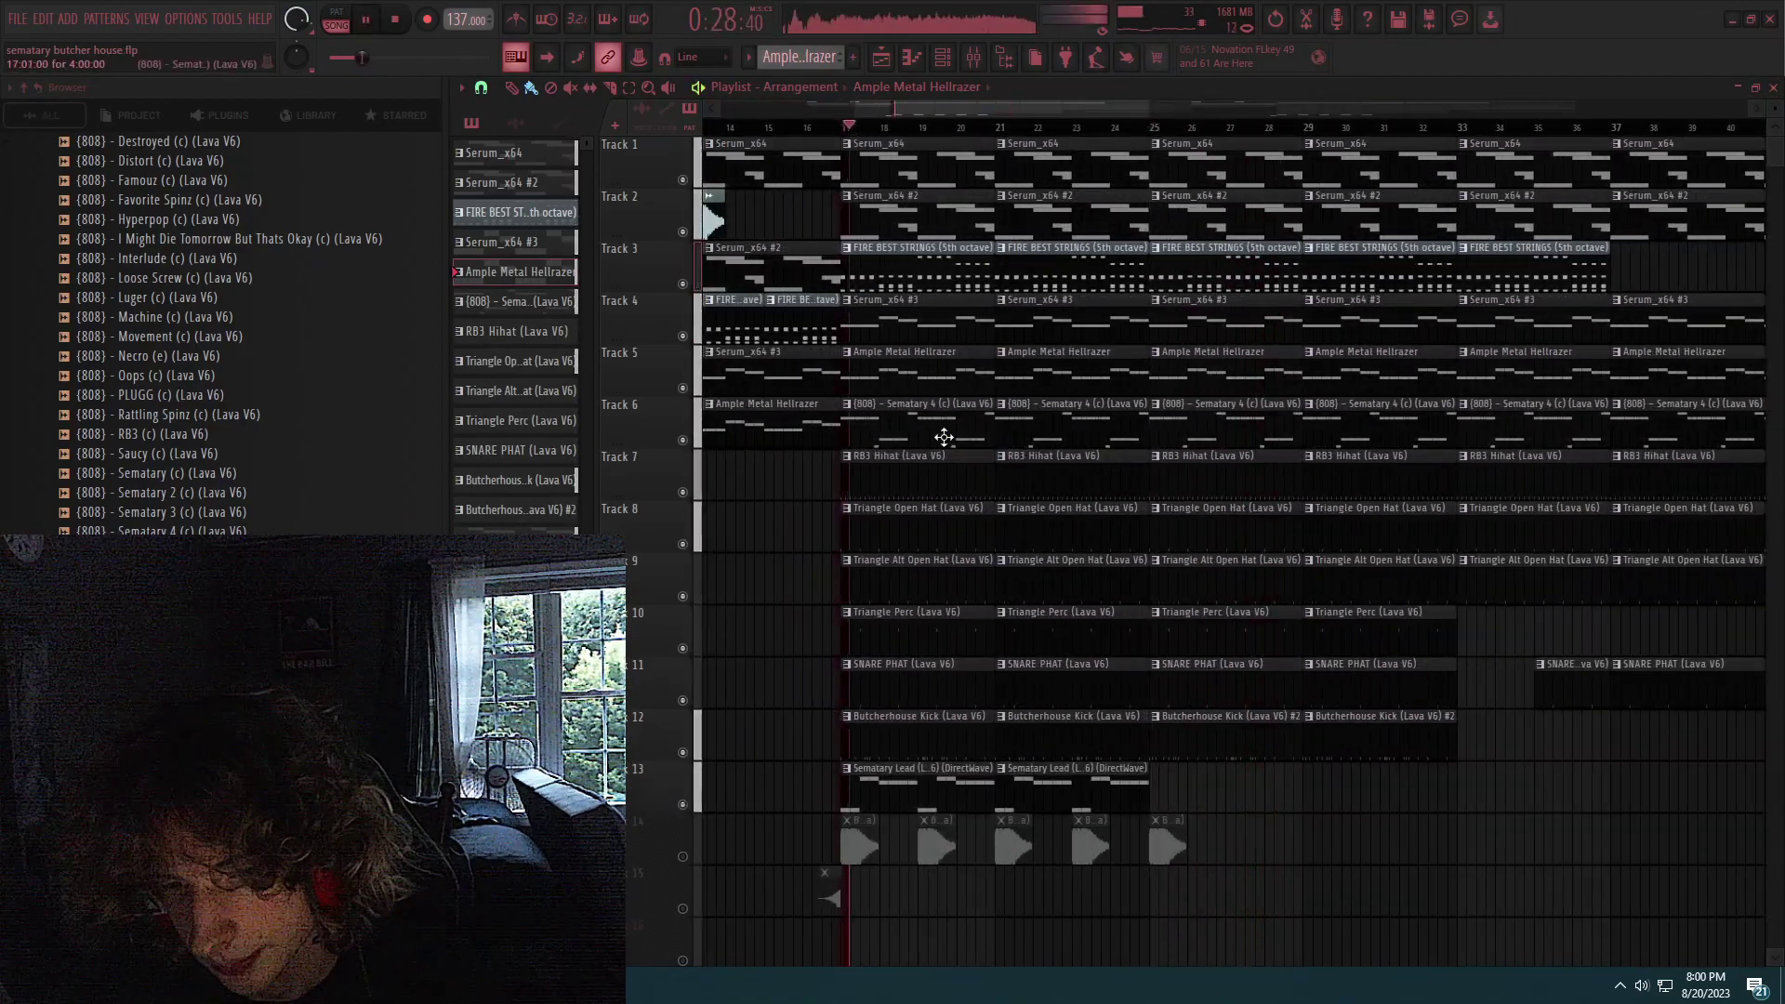
scroll(944, 433, down, 6)
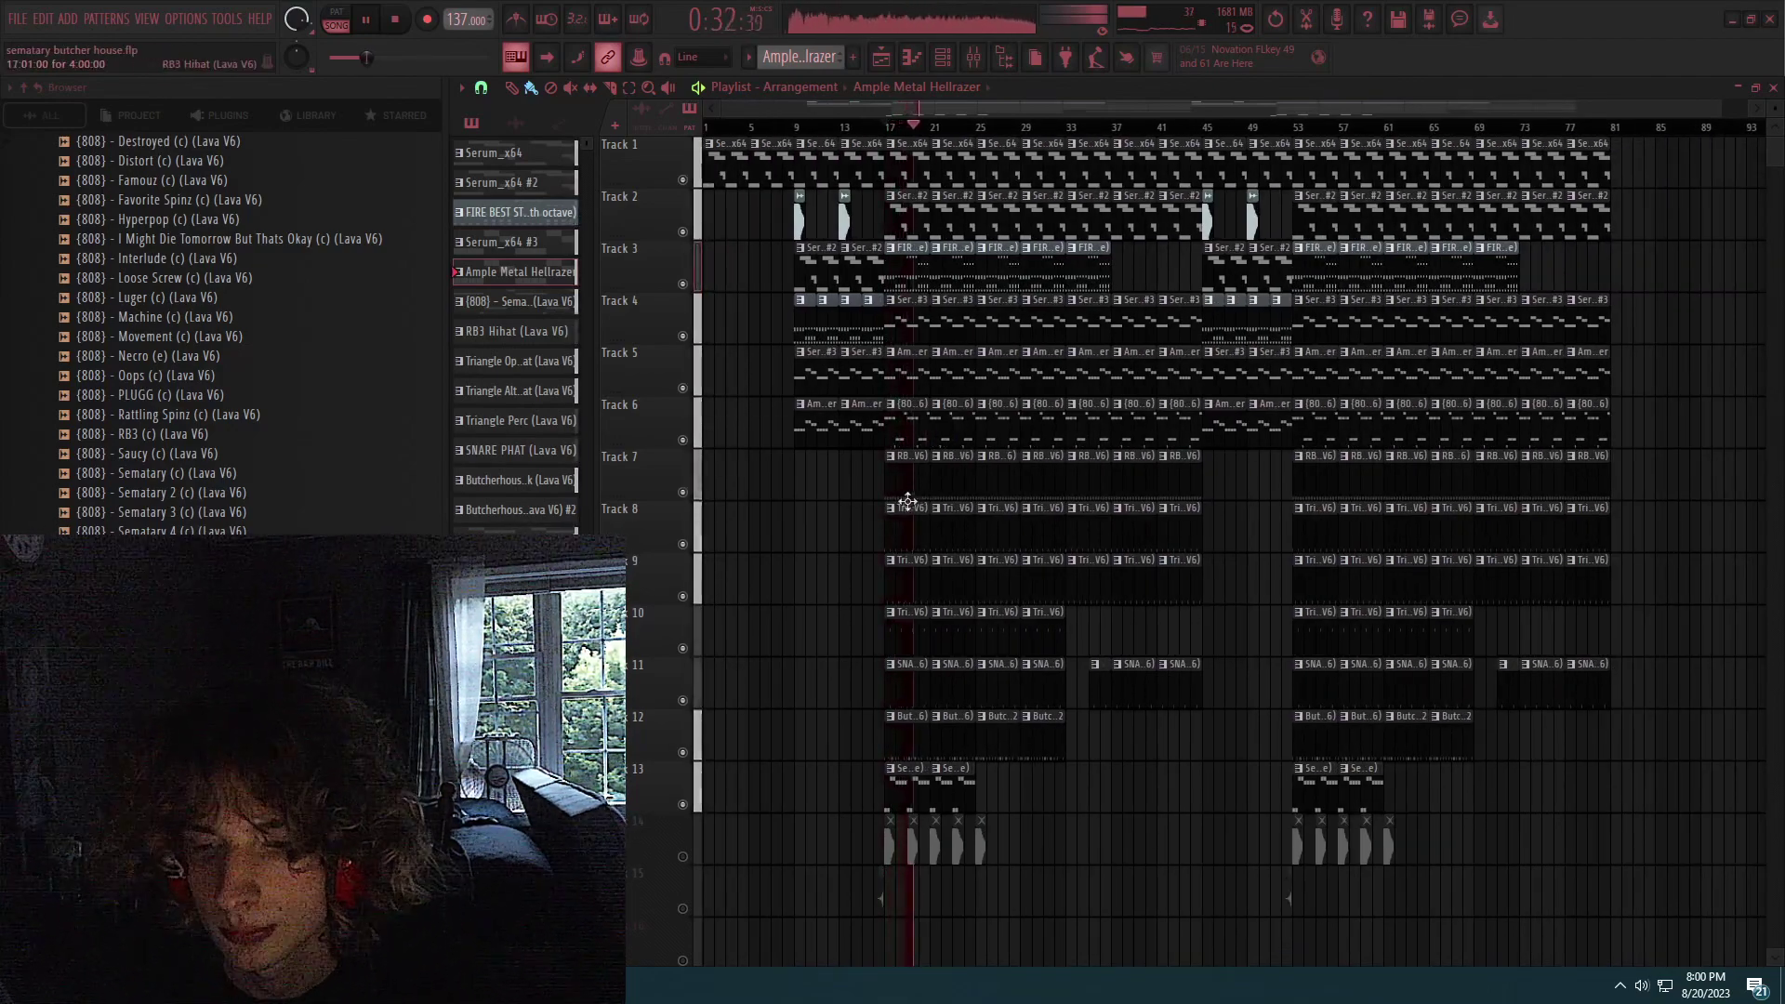
scroll(909, 505, down, 2)
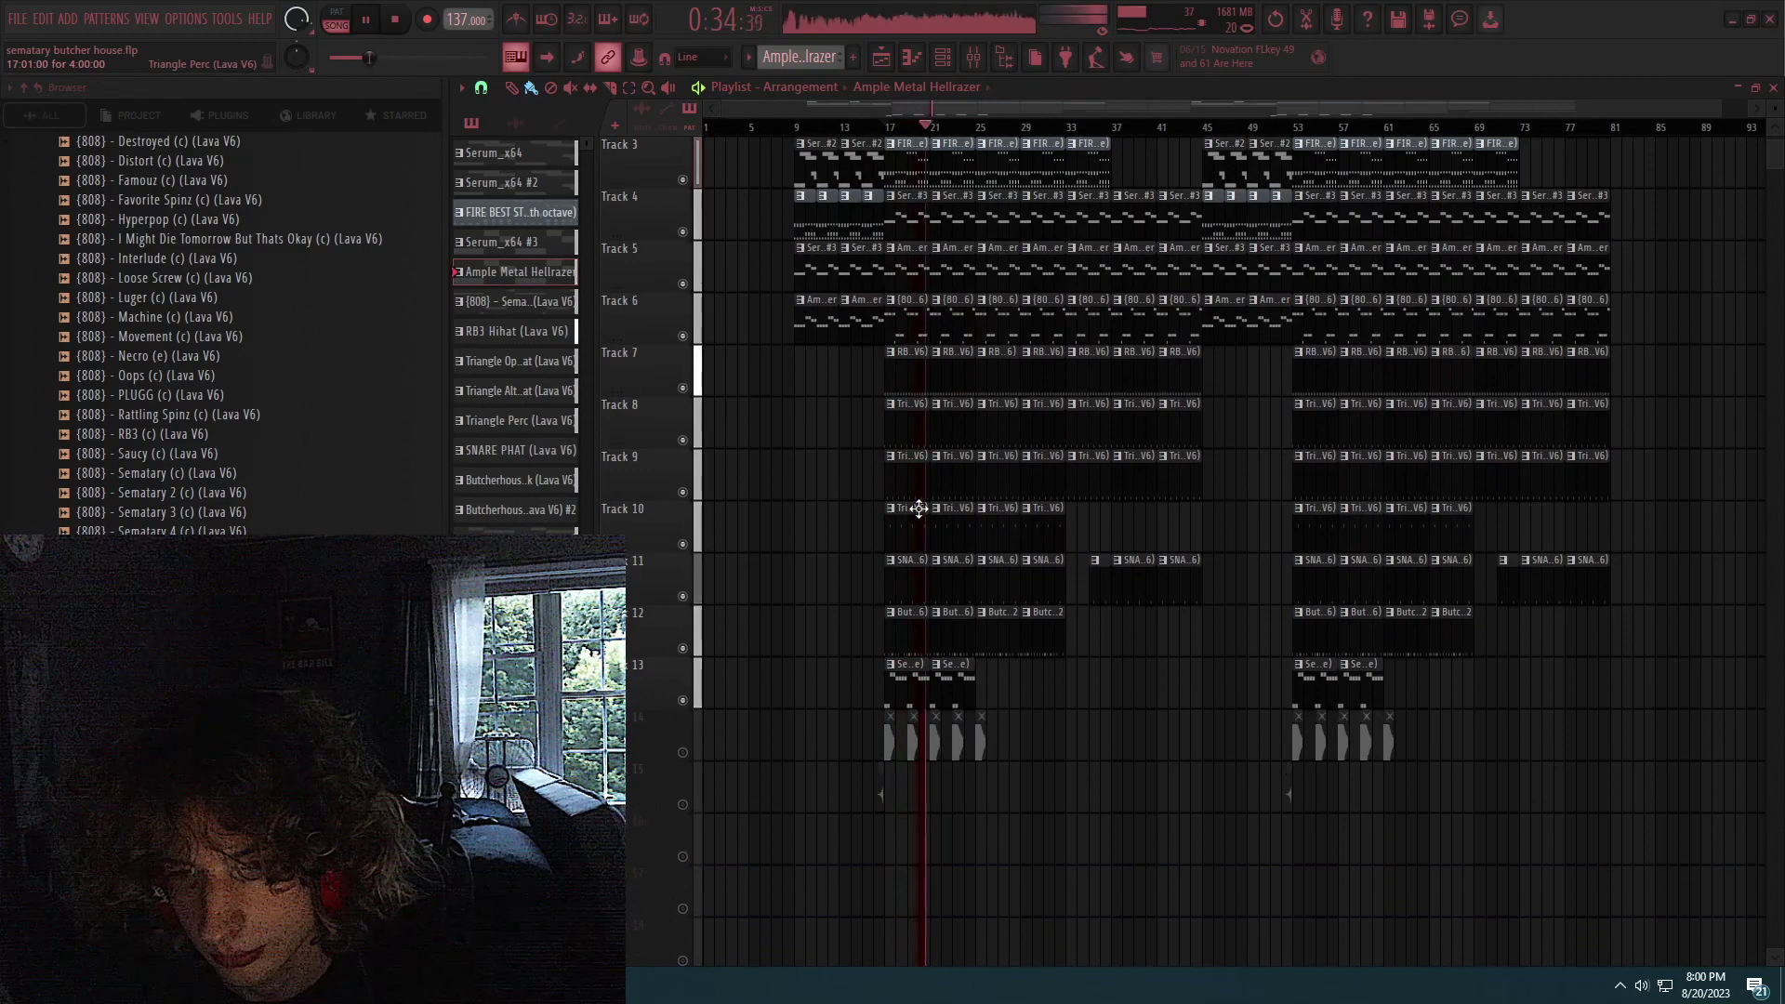
Stop playback and examine the Butcher House Scream clip at bar 9 in the playlist.
key(space)
scroll(924, 508, up, 2)
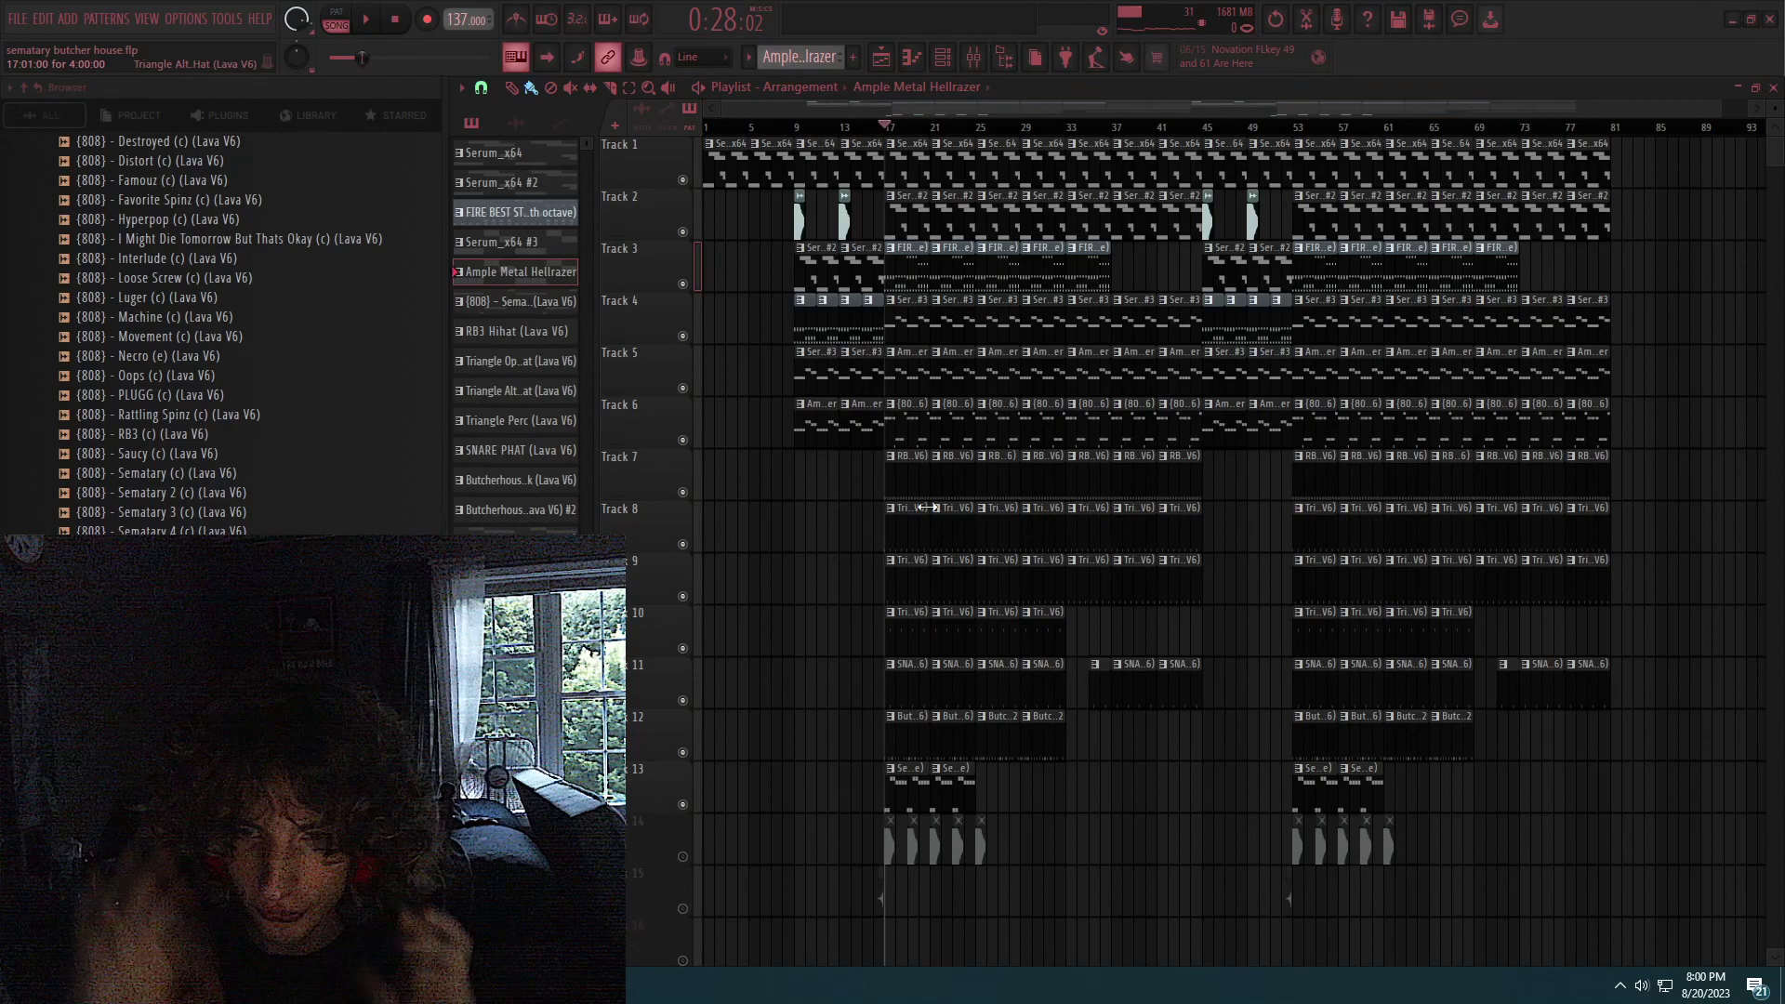
scroll(857, 138, up, 5)
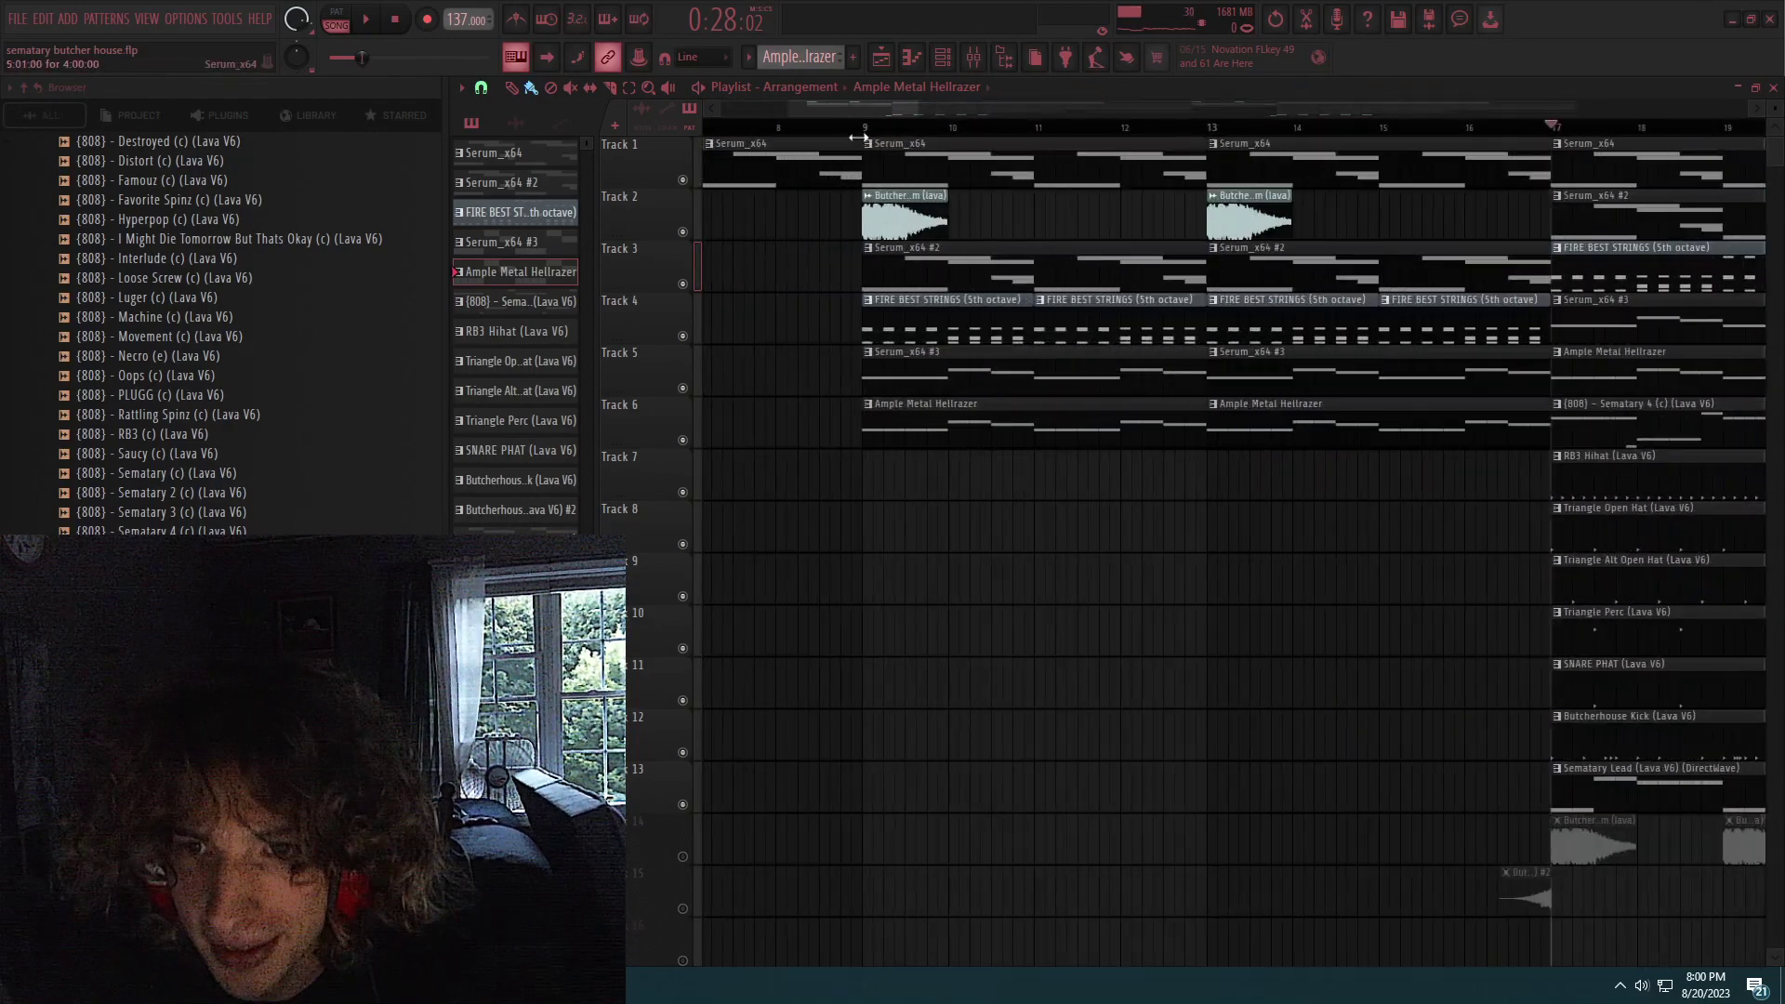
double_click(893, 209)
click(1074, 242)
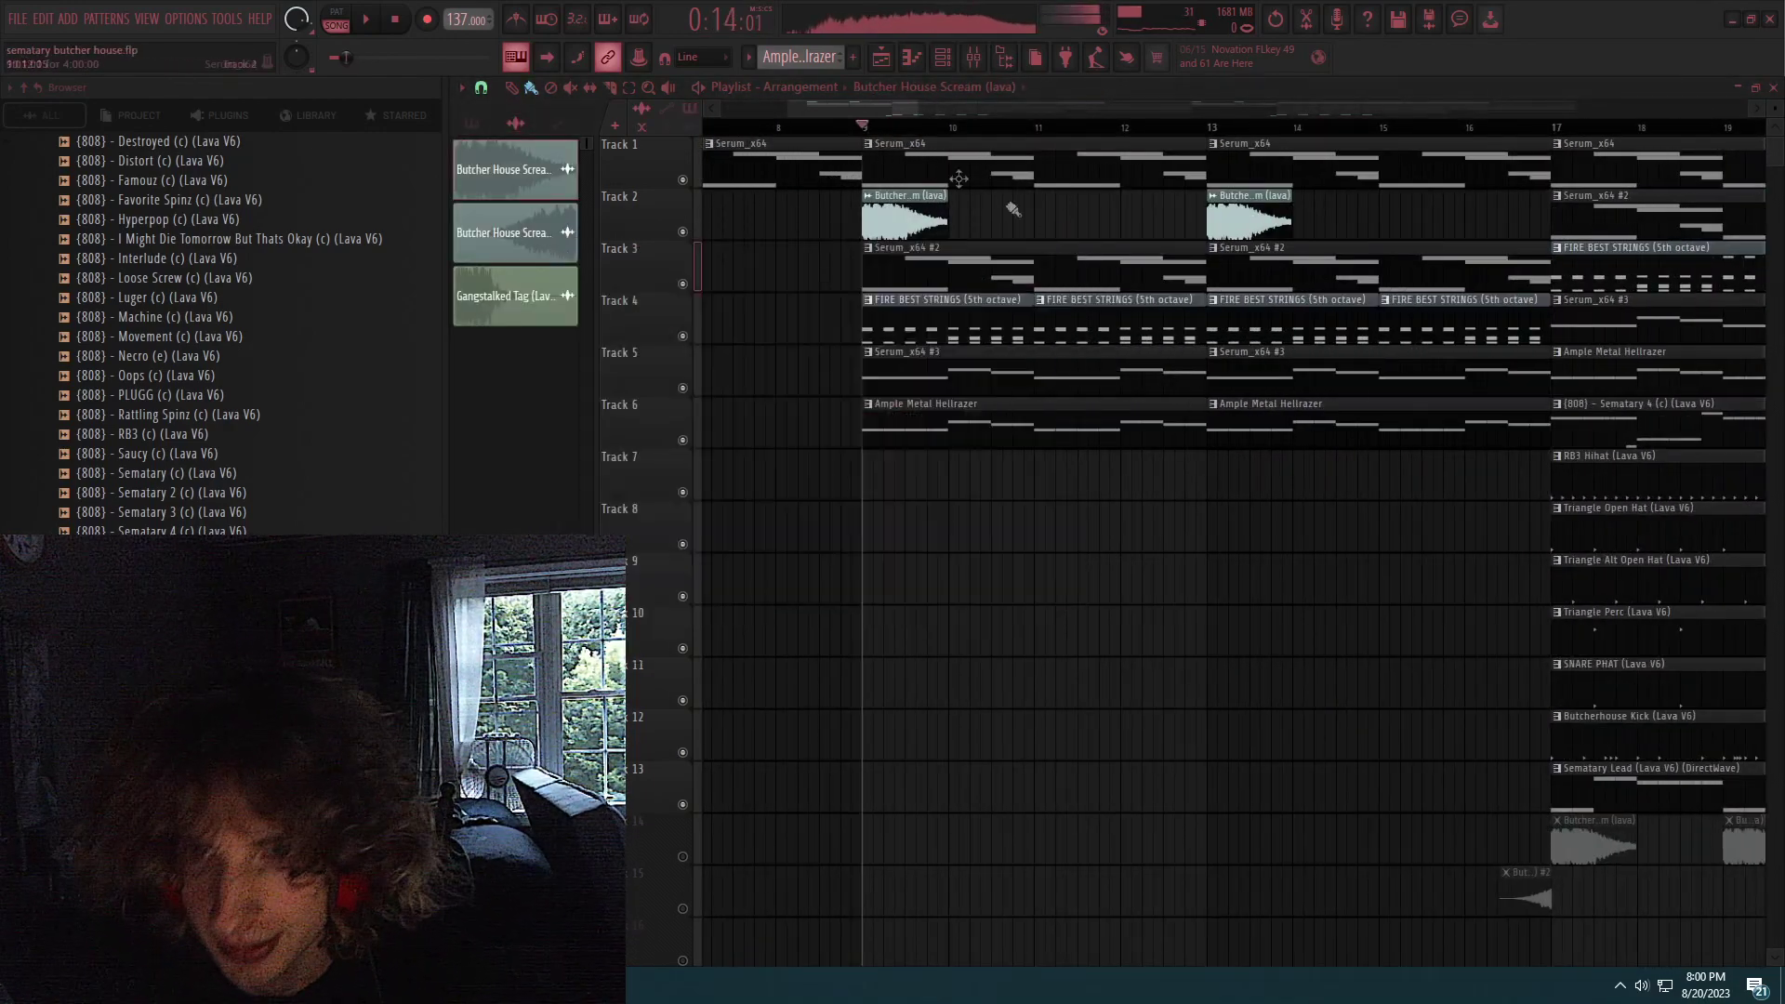
scroll(818, 139, down, 2)
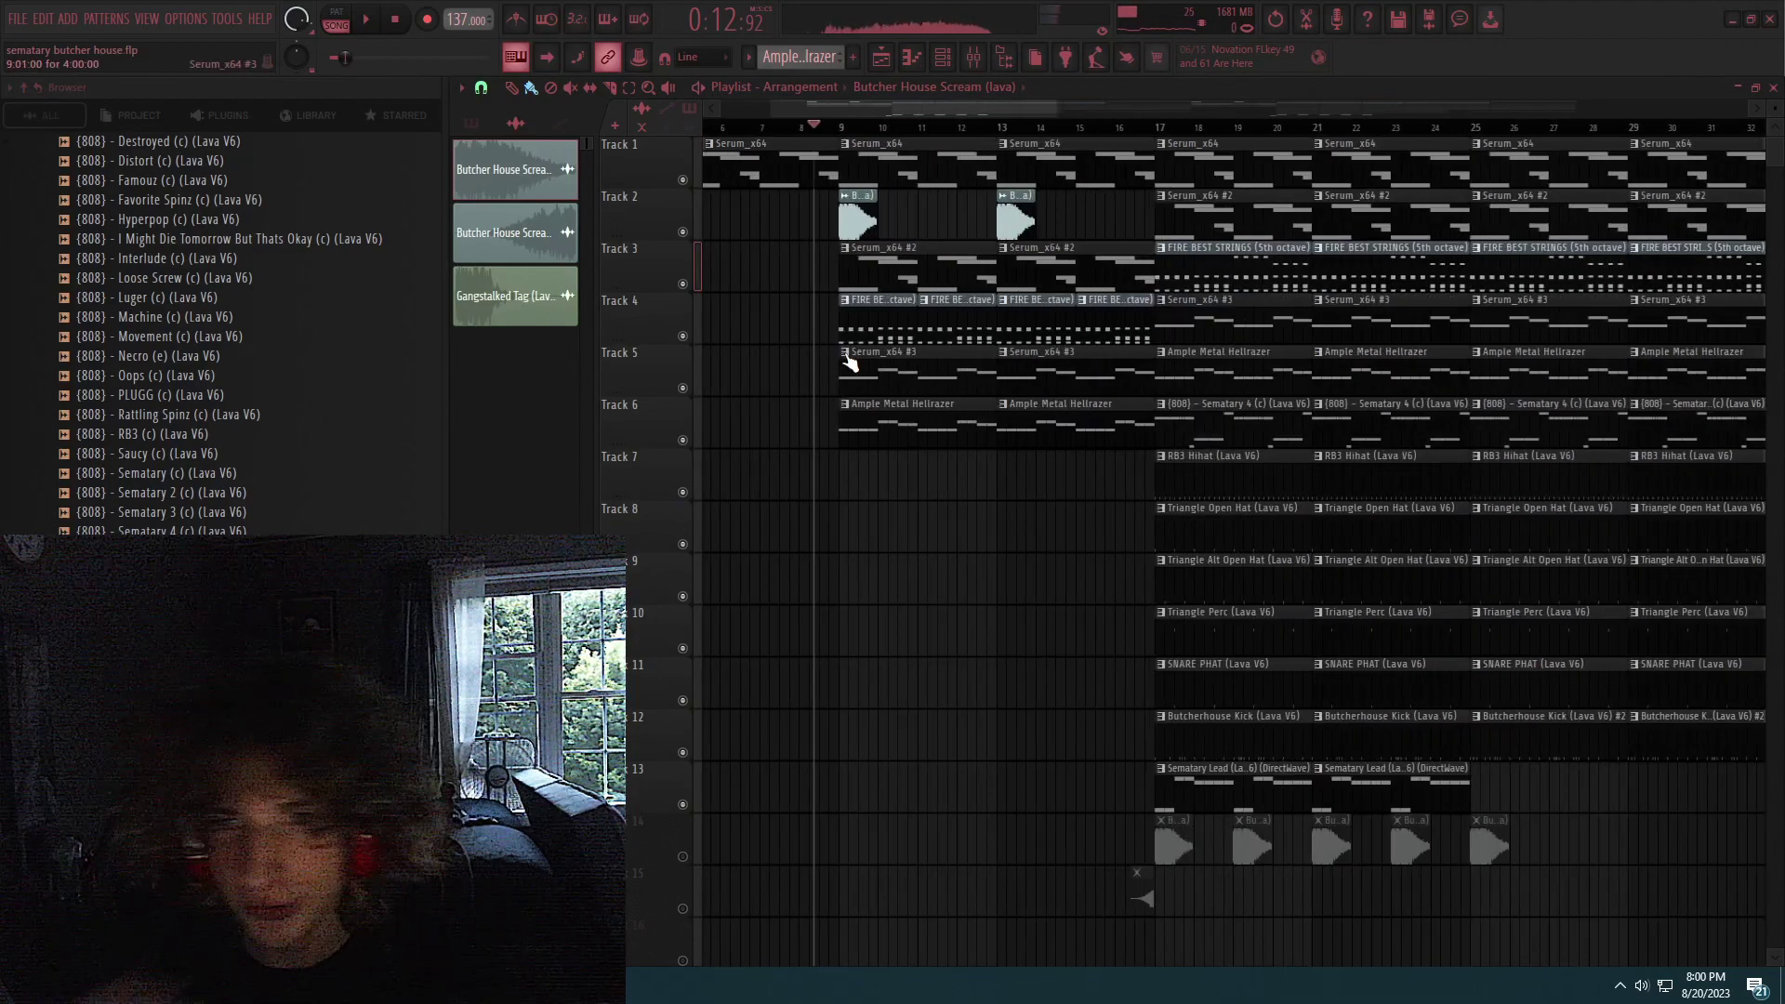
Unmute tracks 14 and 15 with the Butcher House Scream clips during playback, and play the transition from bar 16.
key(space)
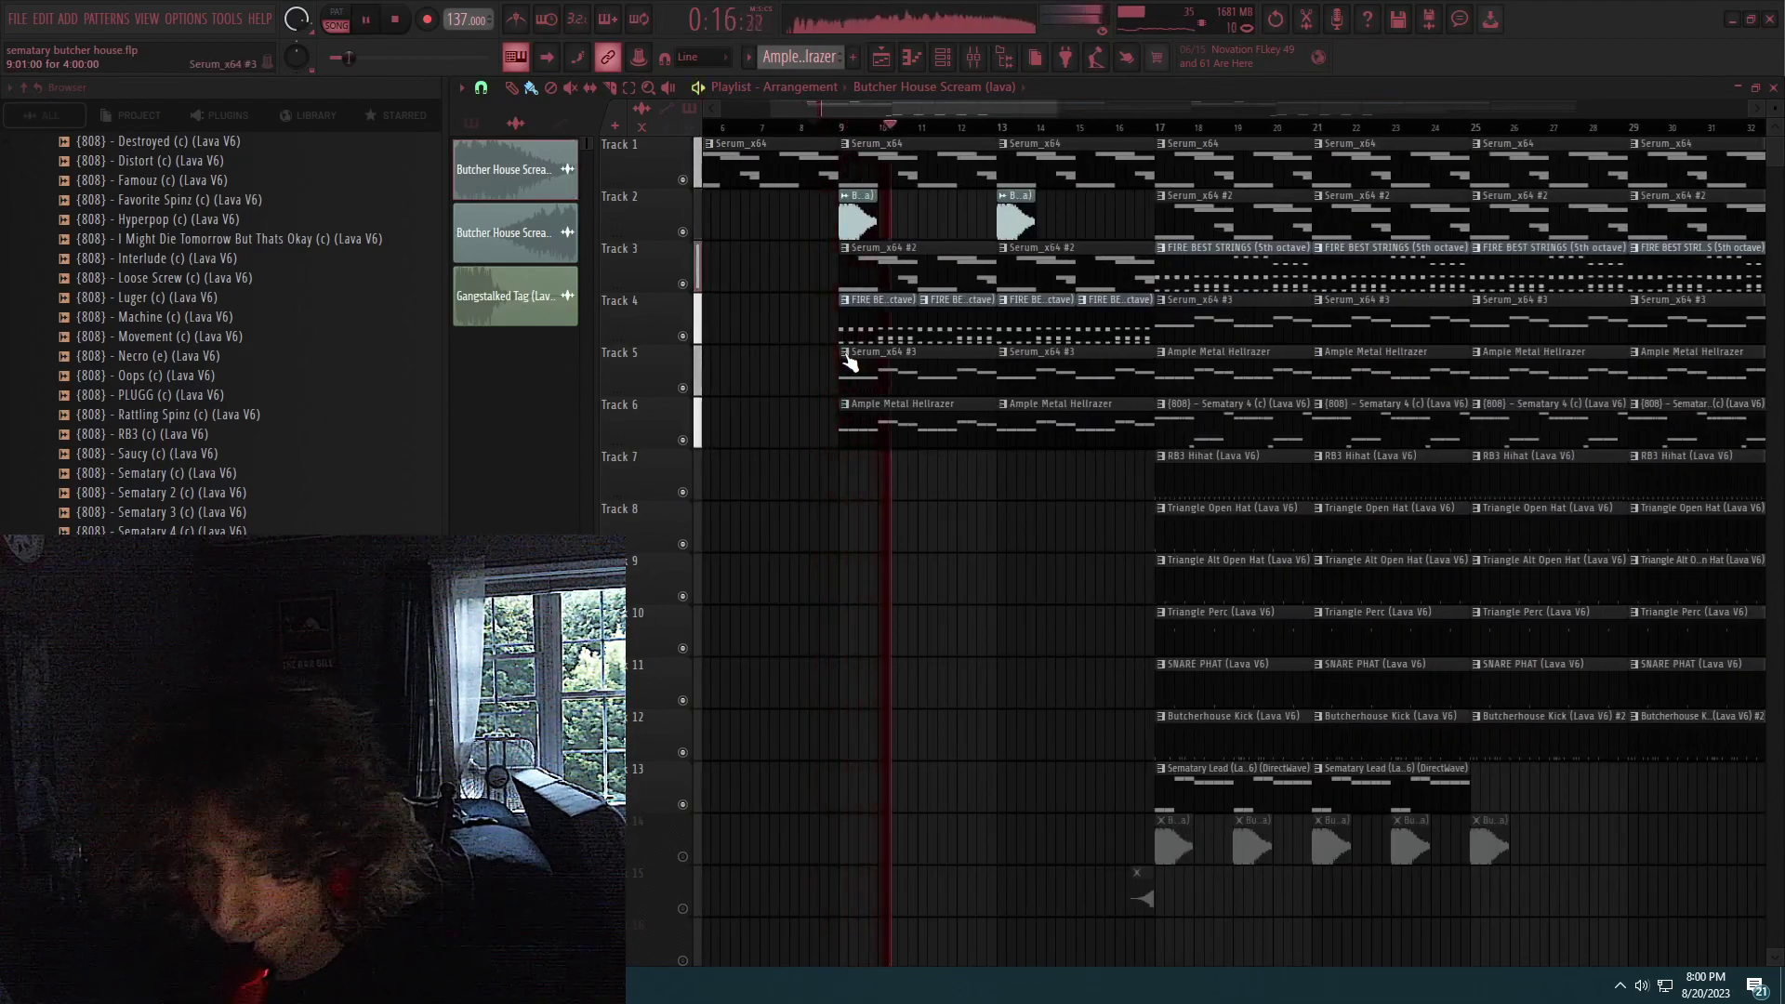
click(682, 909)
click(683, 856)
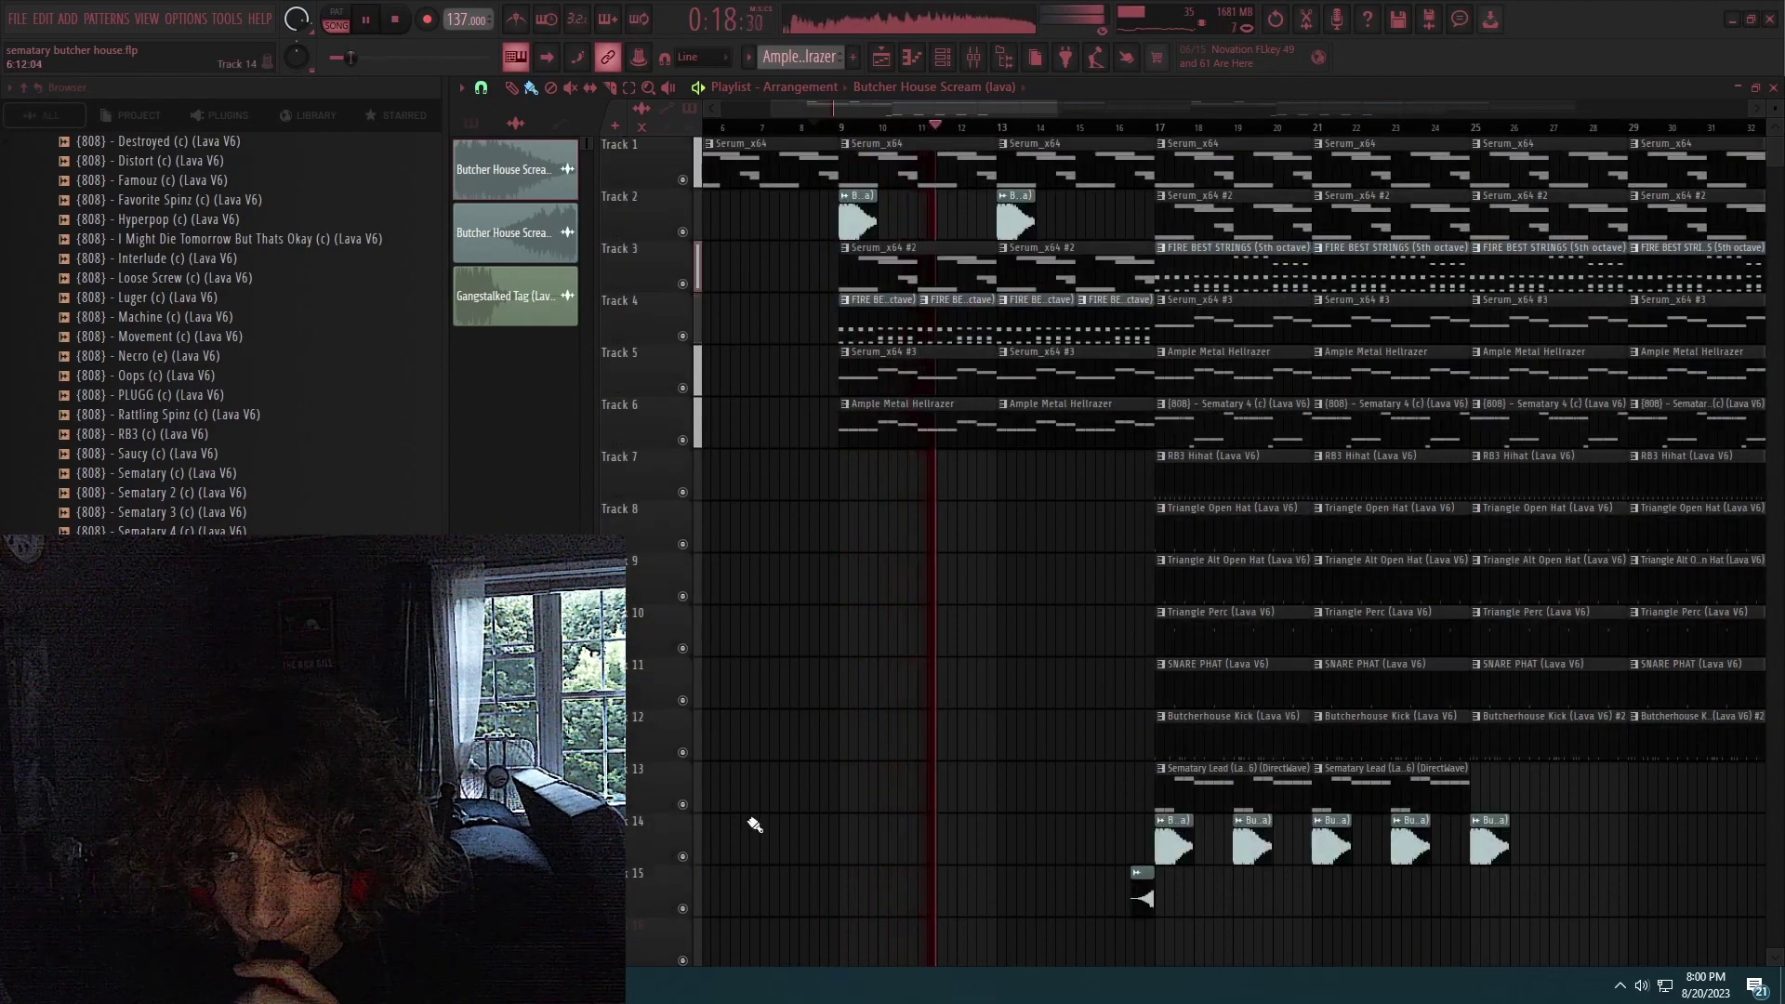
click(1209, 307)
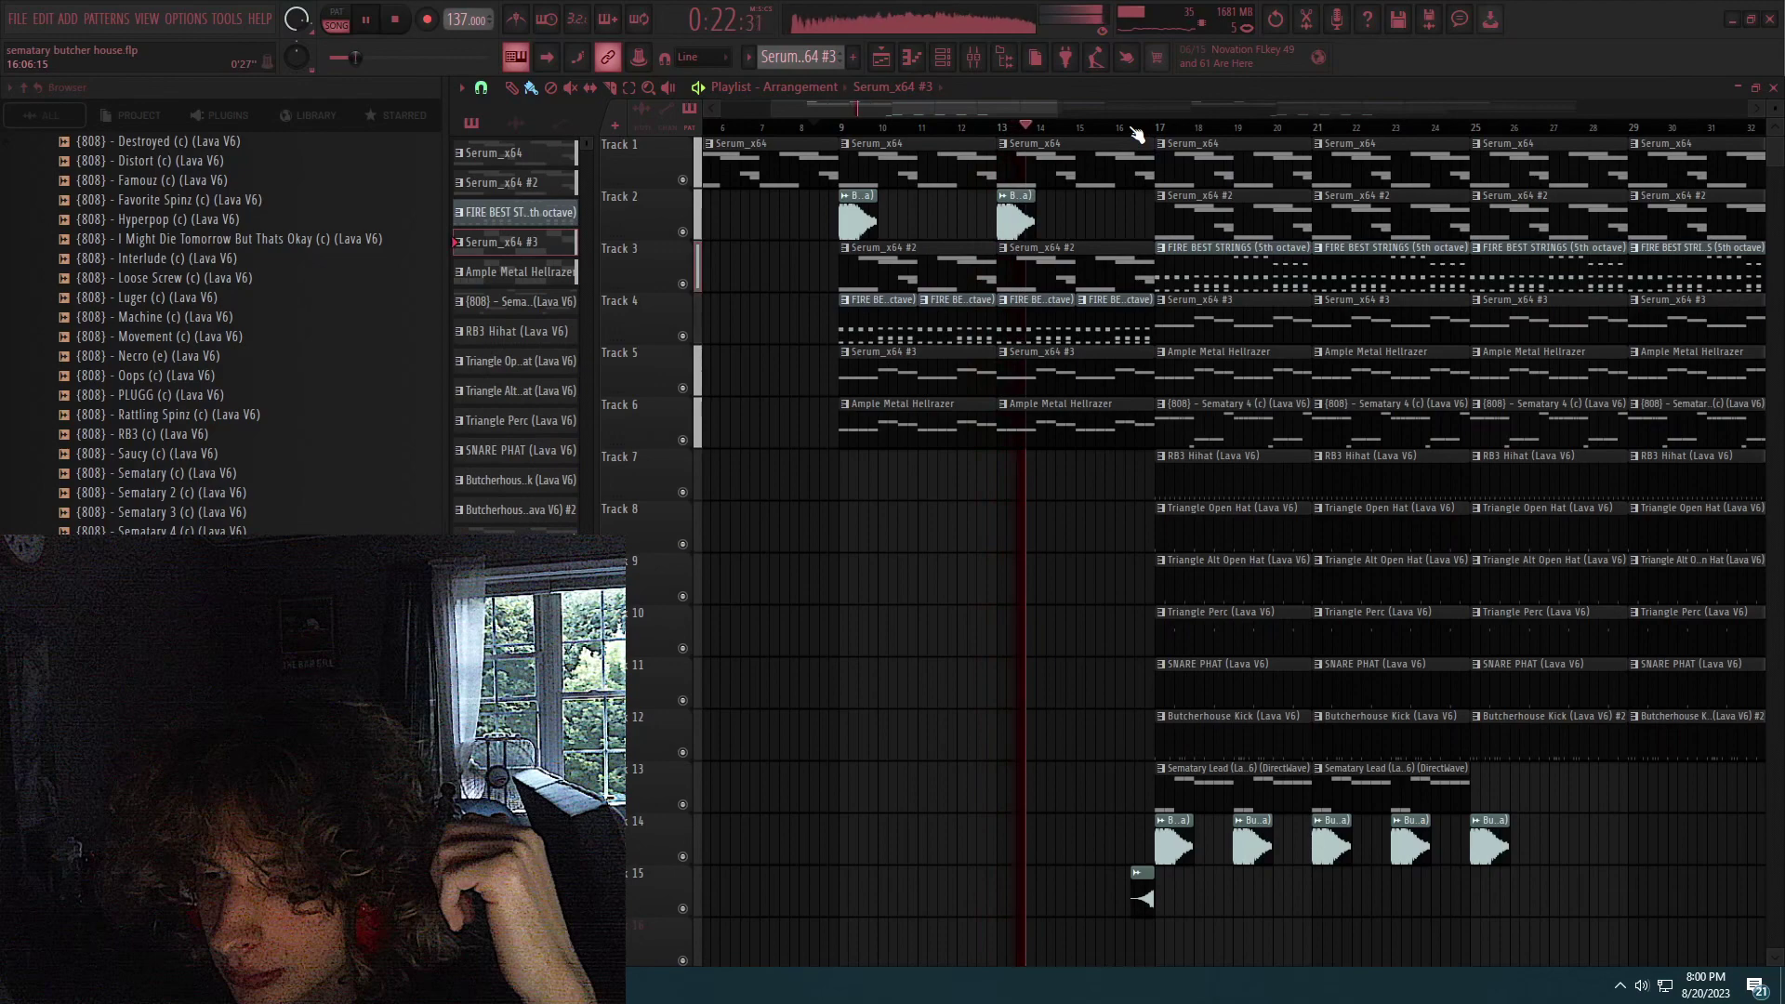
click(1134, 131)
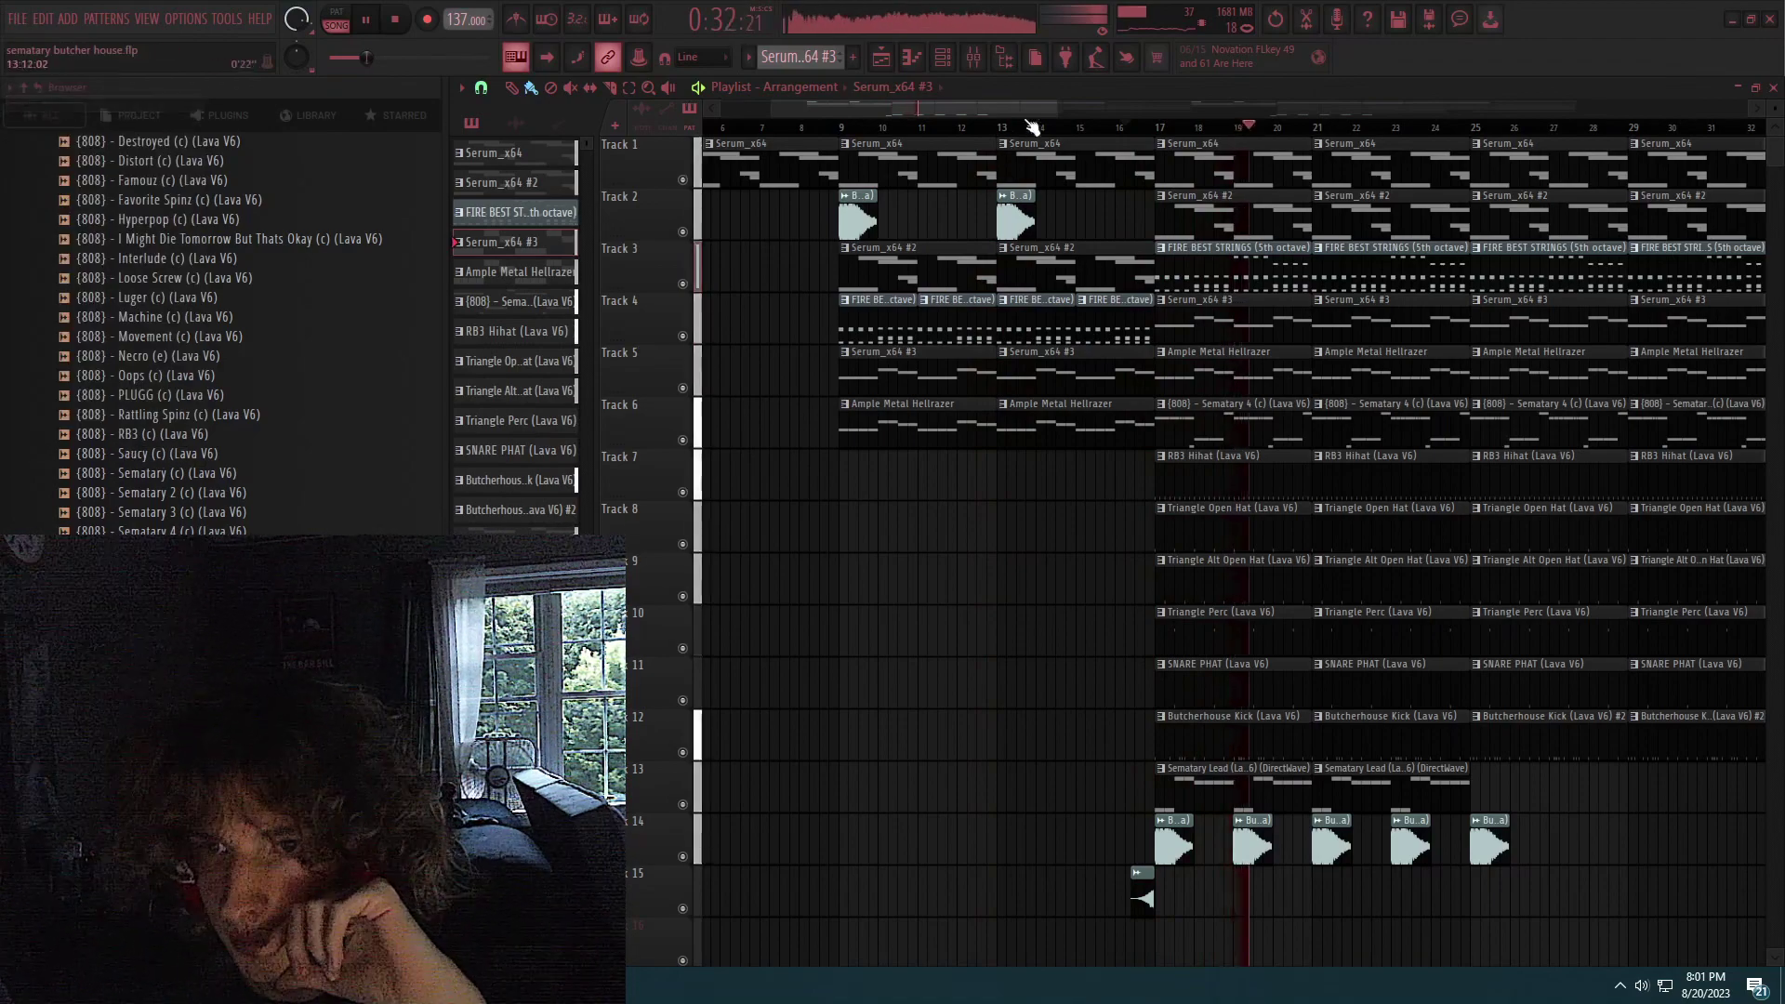
Bring the full arrangement into view, pick the Serum_x64 #2 pattern from the playlist, and stop playback.
scroll(1033, 128, down, 5)
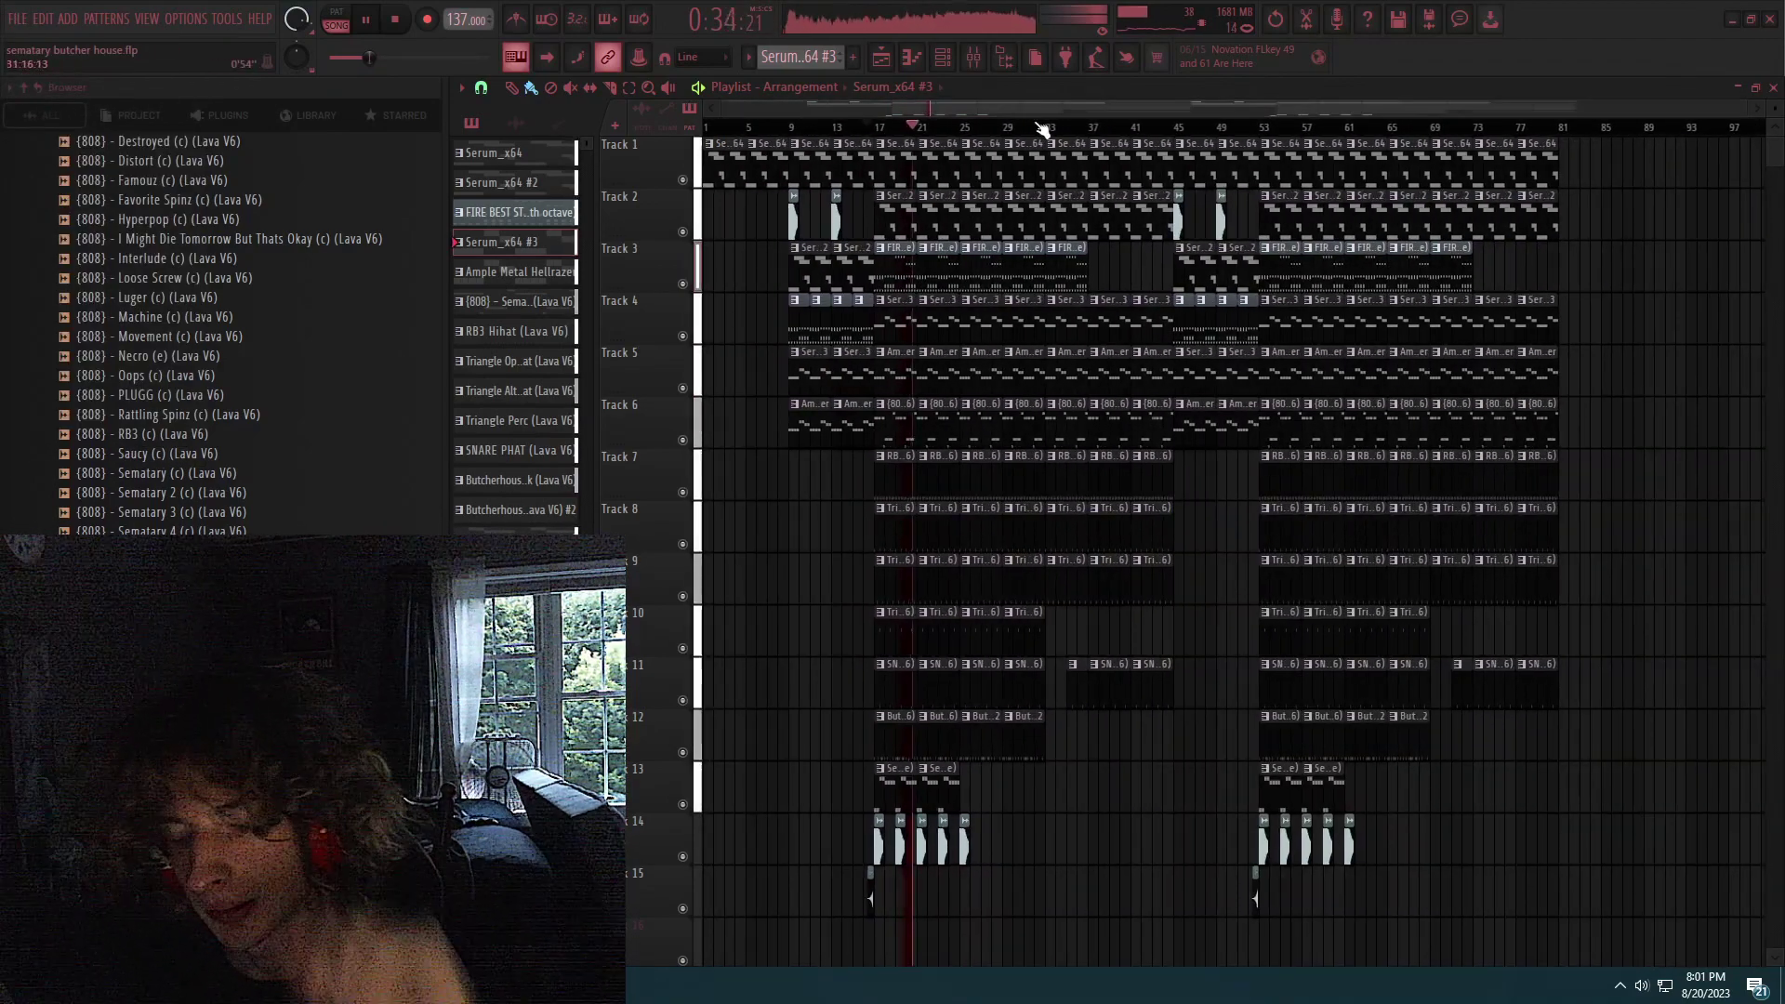
click(985, 191)
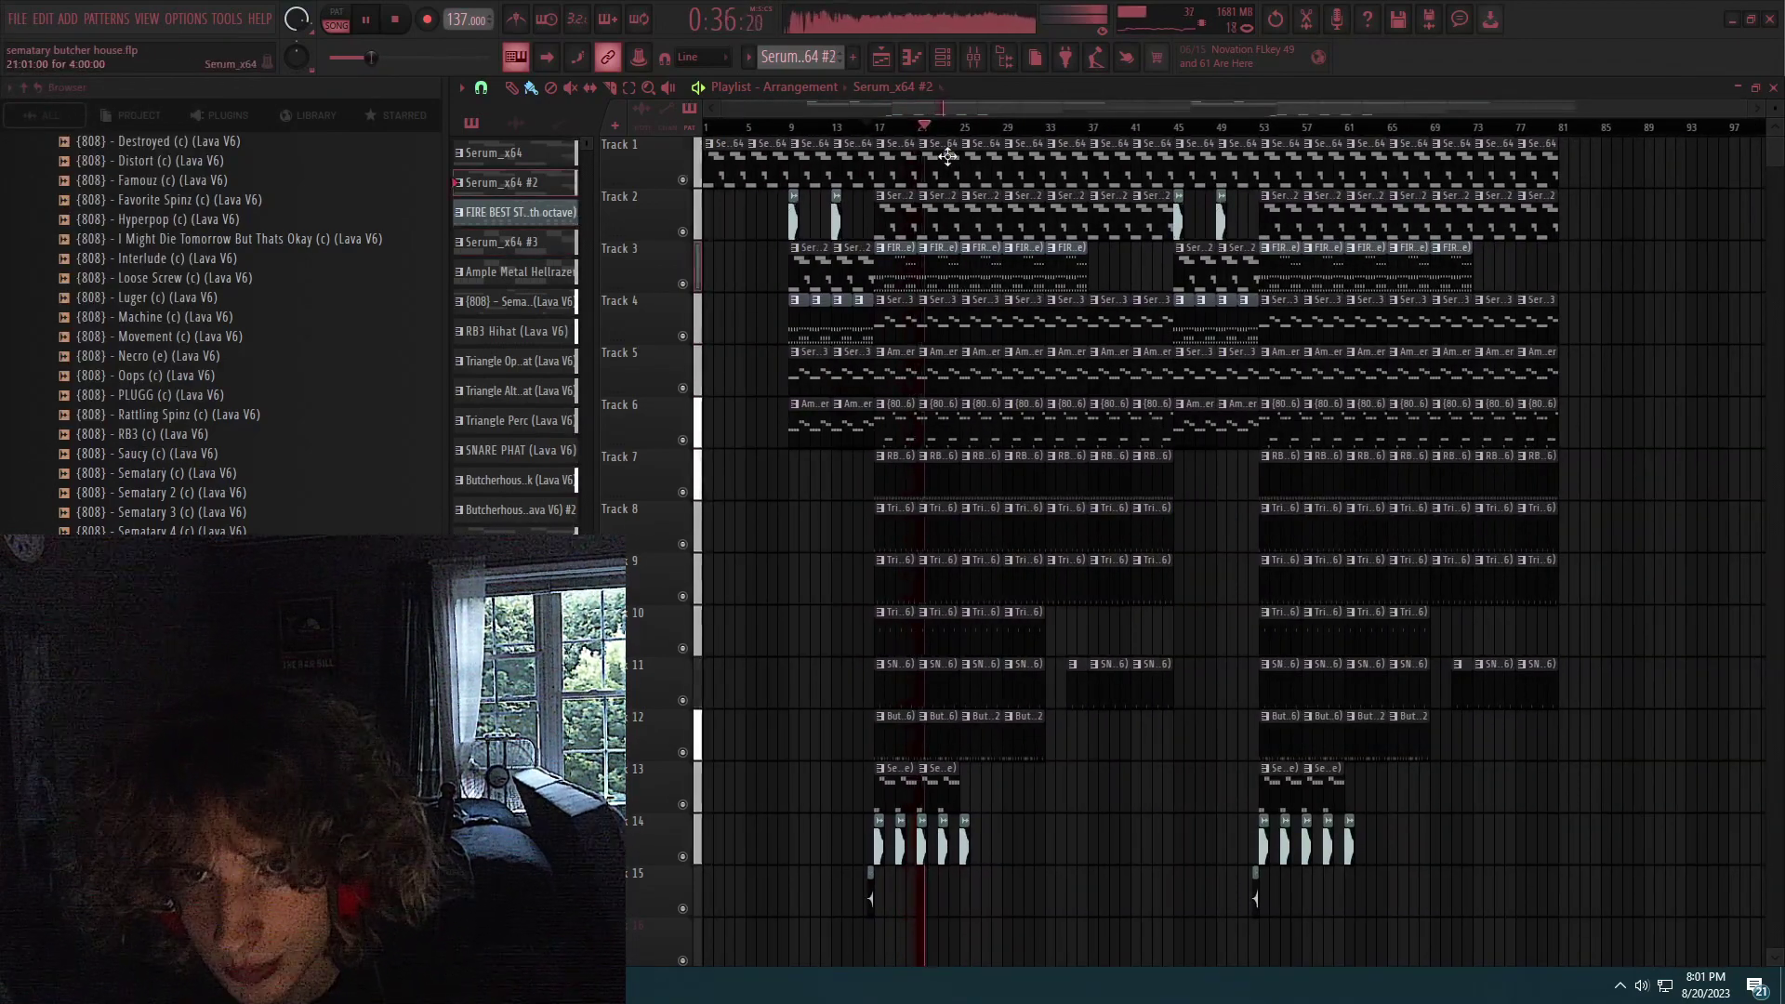
key(space)
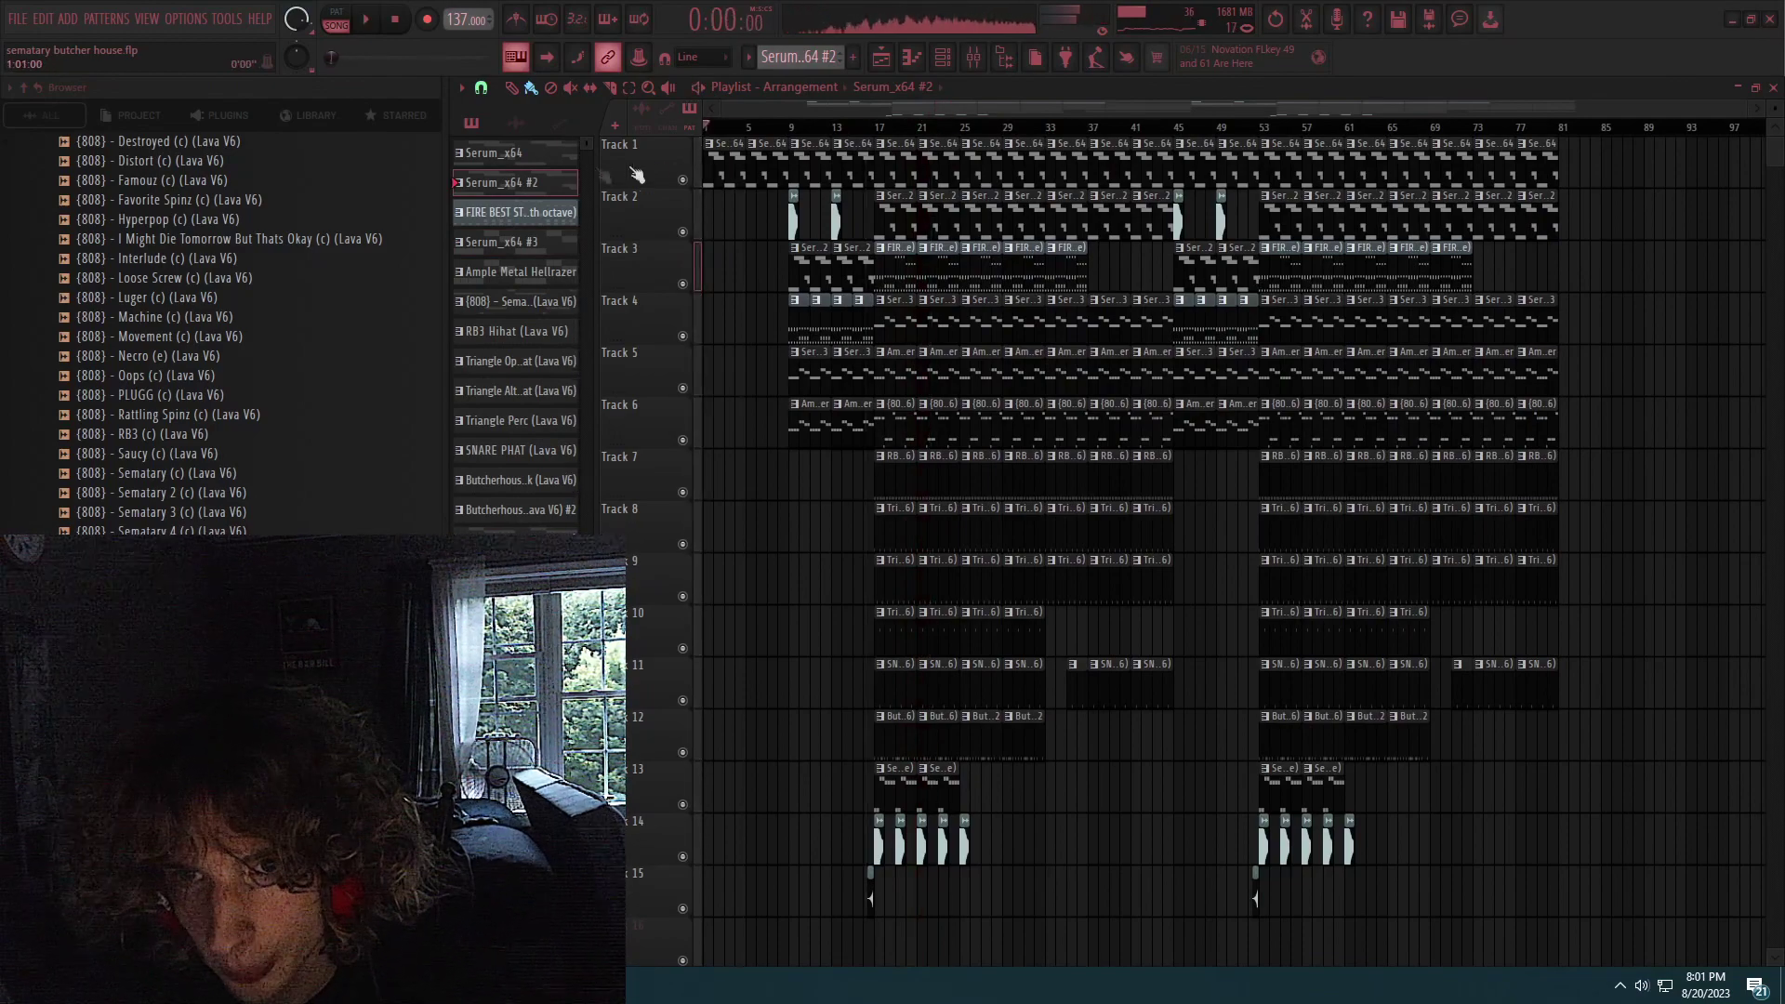
Play the end of the Serum_x64 intro from about bar 8 and stop playback.
scroll(668, 221, up, 5)
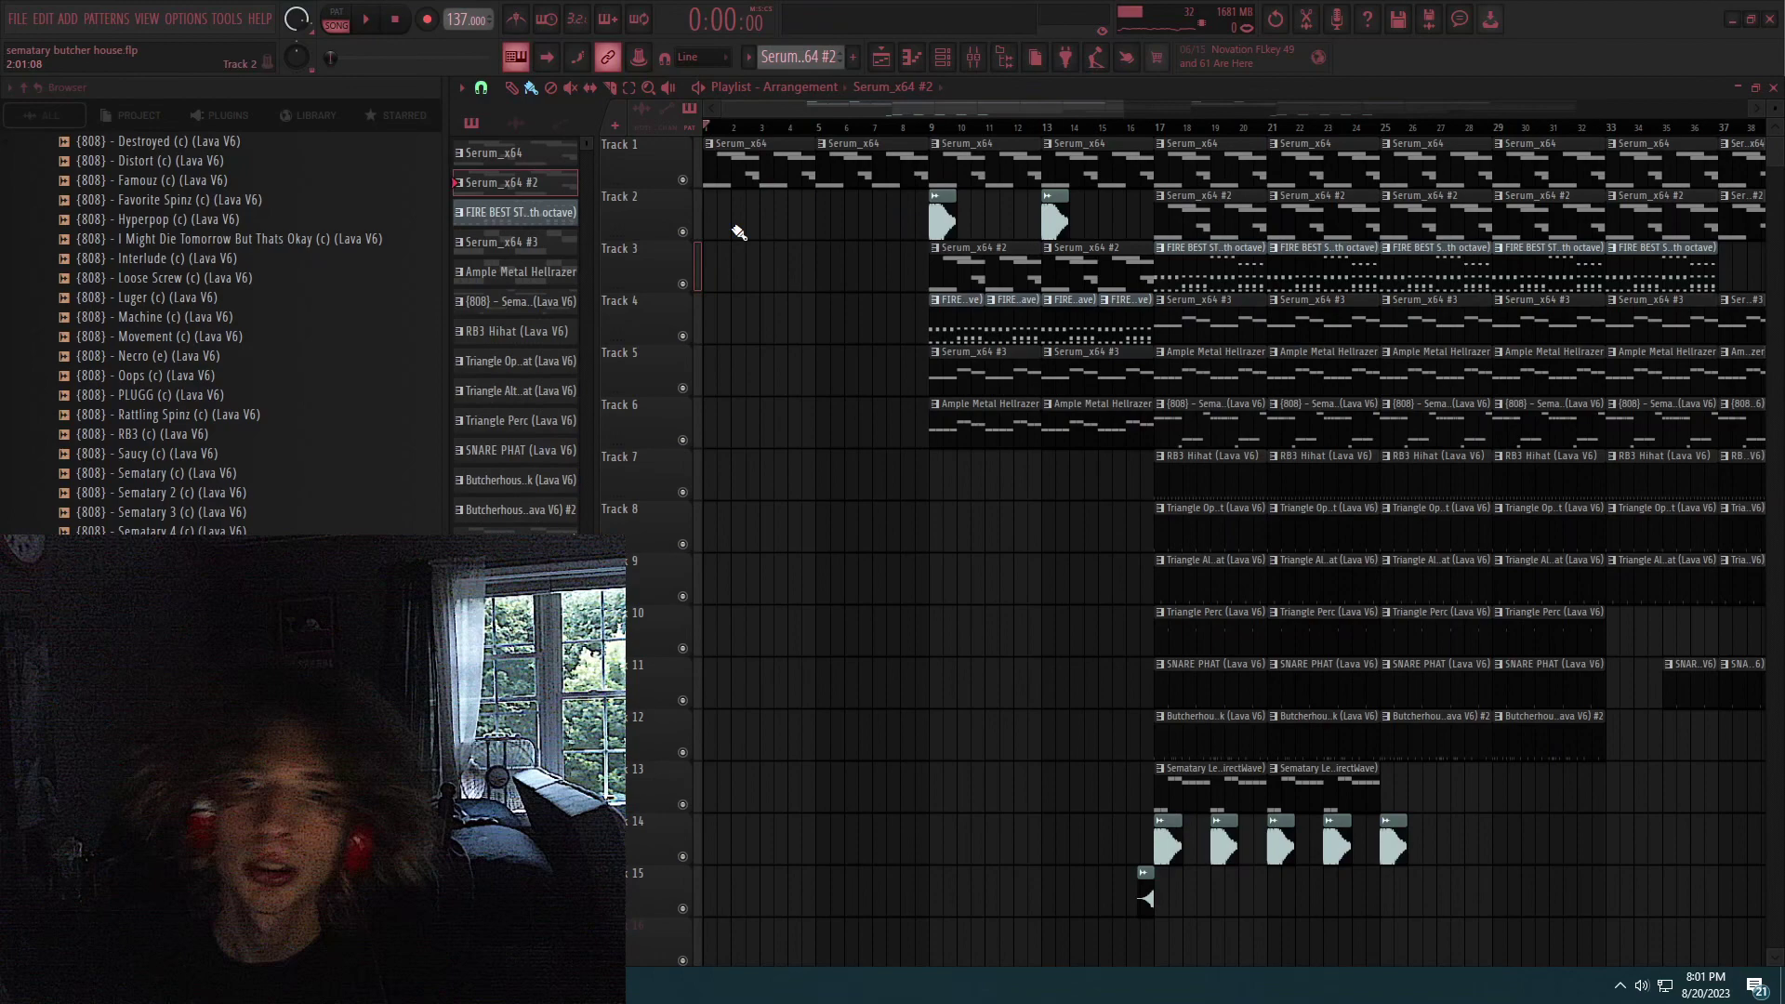
click(885, 127)
click(909, 128)
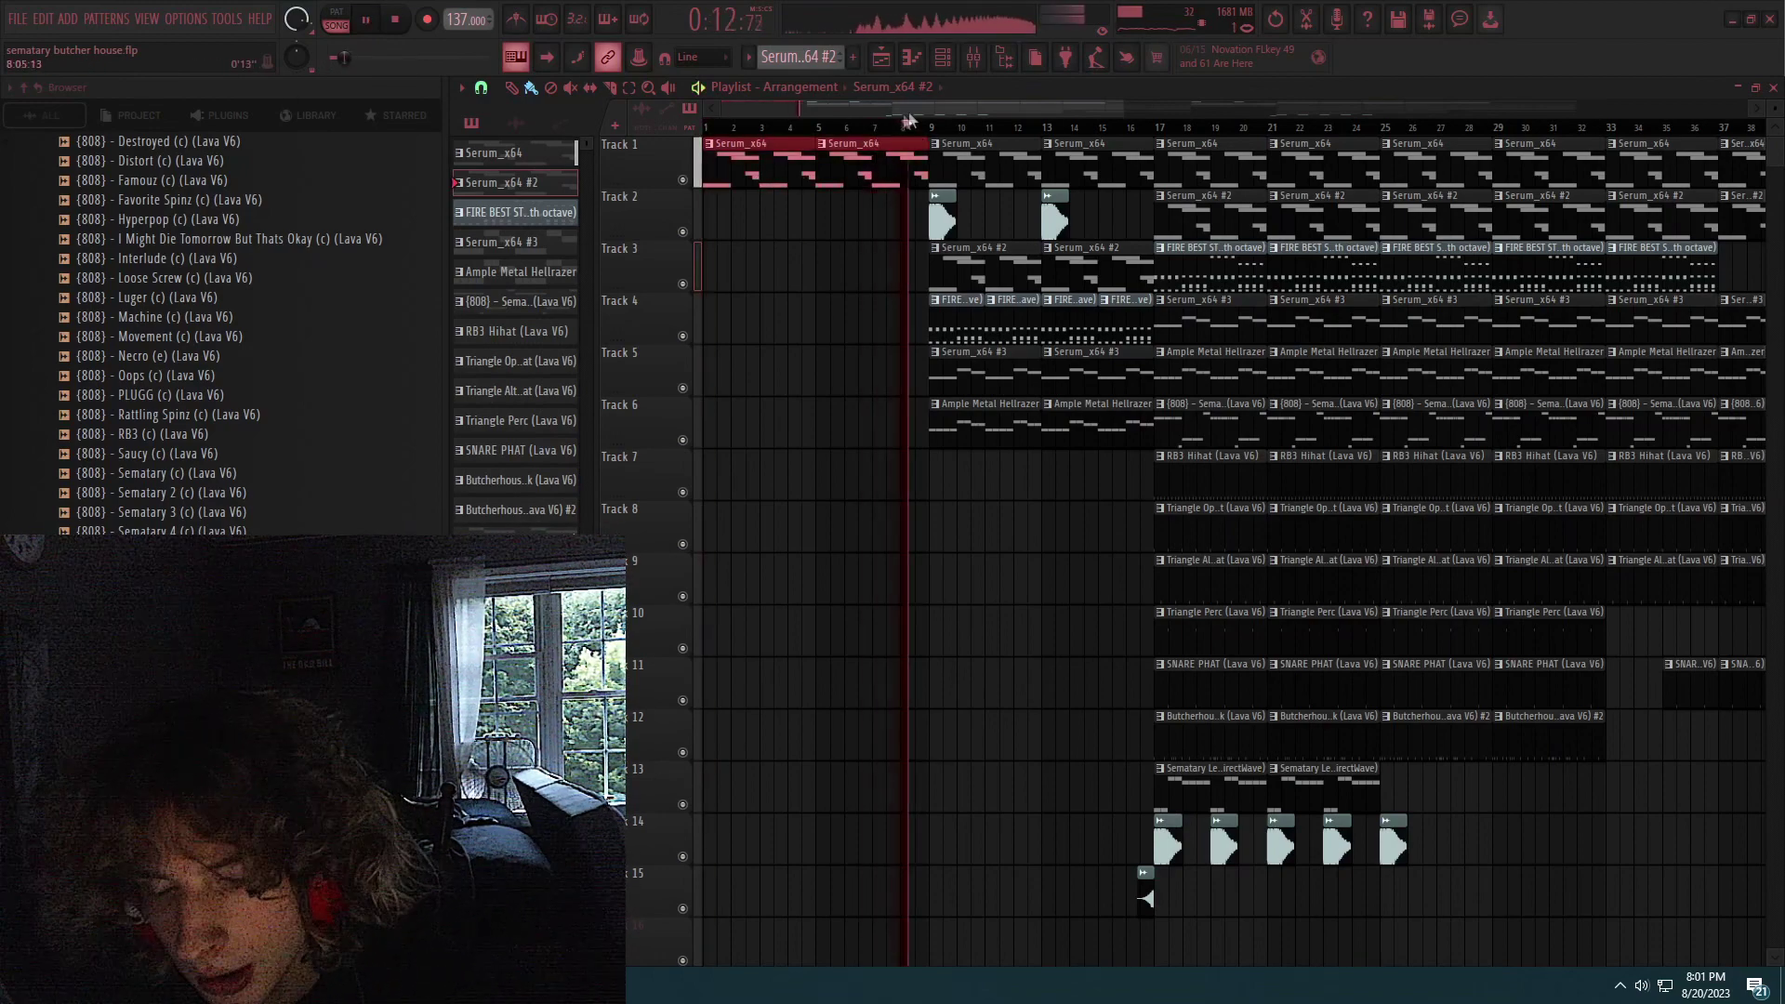
key(space)
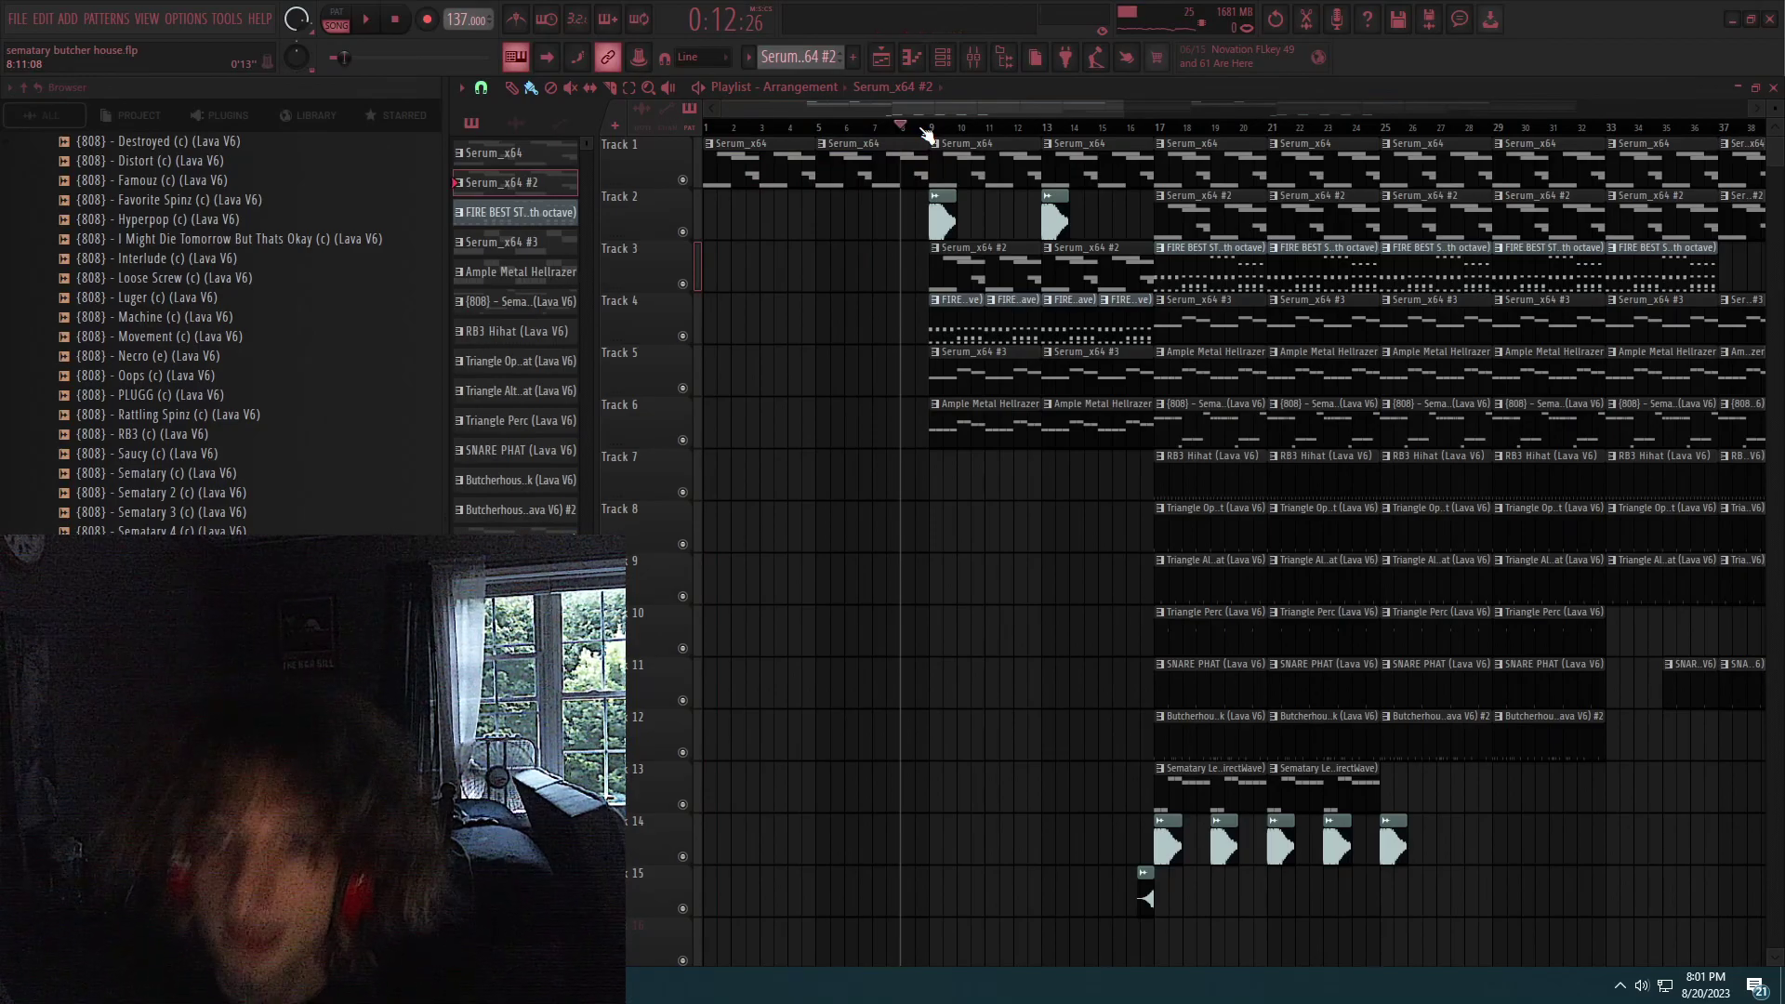
Examine the melody and scream clips from bar 9 to bar 16, play into that section, and stop playback.
scroll(1039, 141, down, 3)
scroll(863, 288, up, 5)
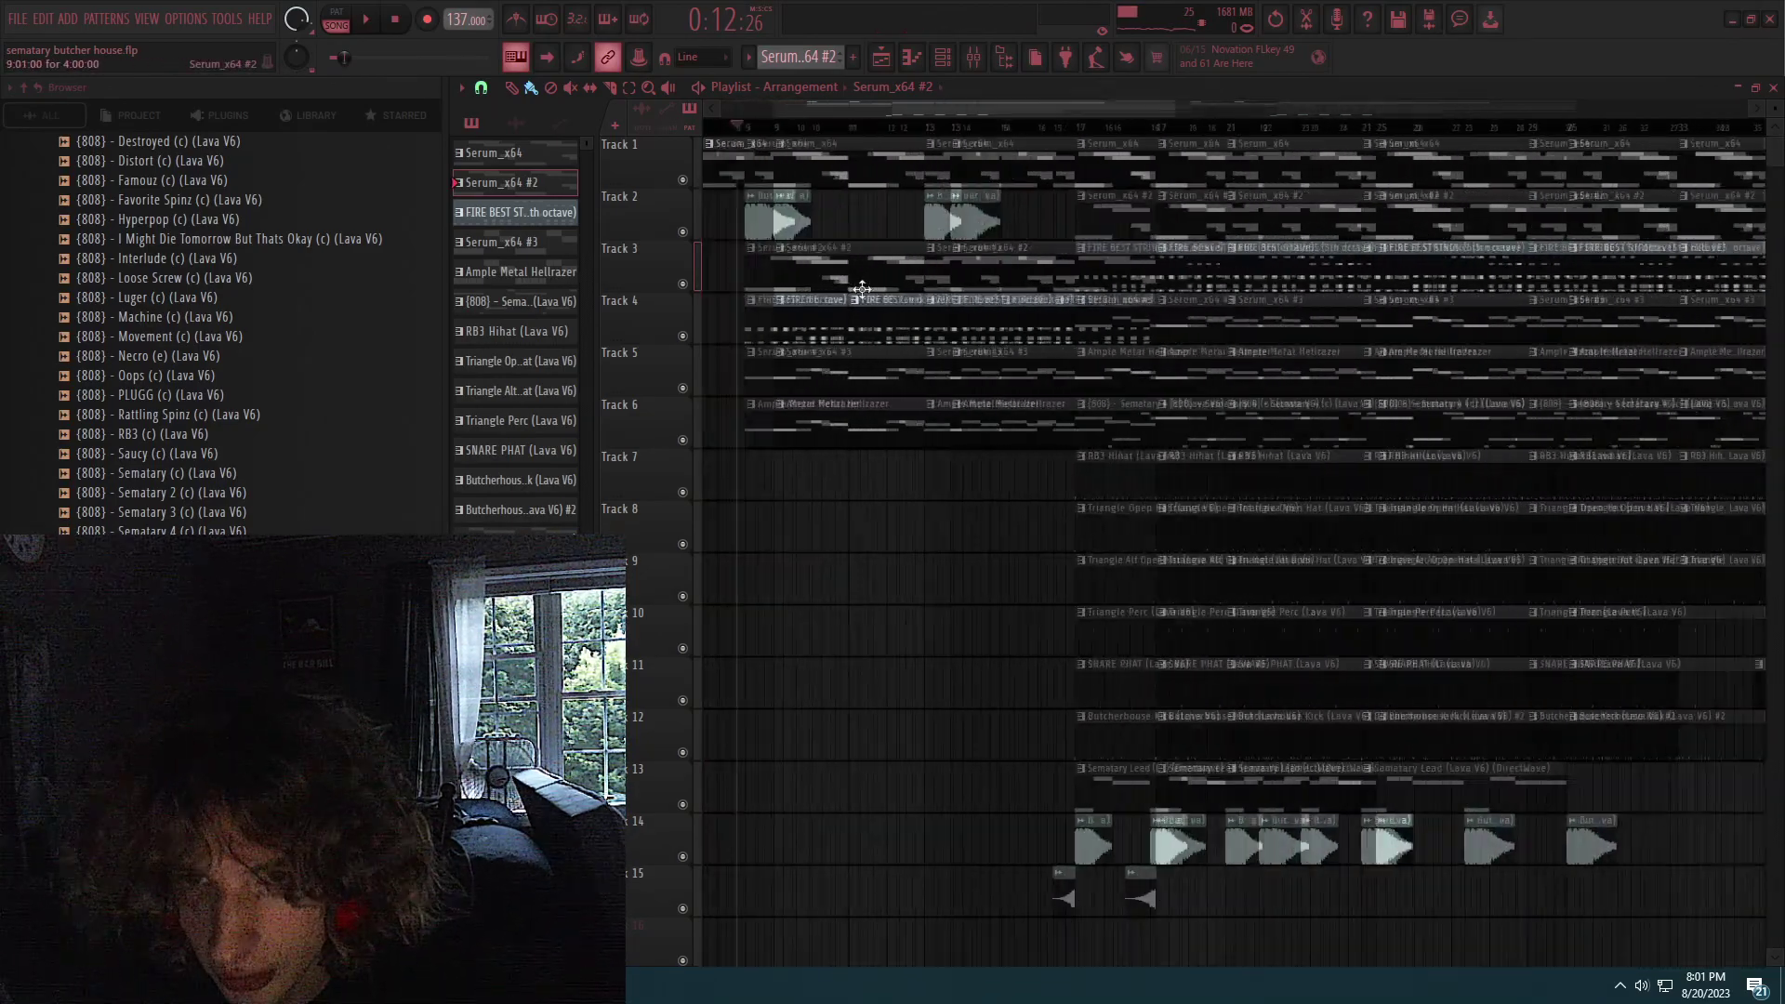
scroll(862, 290, down, 2)
scroll(801, 259, up, 3)
drag(895, 156, 1374, 518)
key(ctrl+d)
scroll(967, 346, down, 4)
scroll(920, 298, up, 3)
key(space)
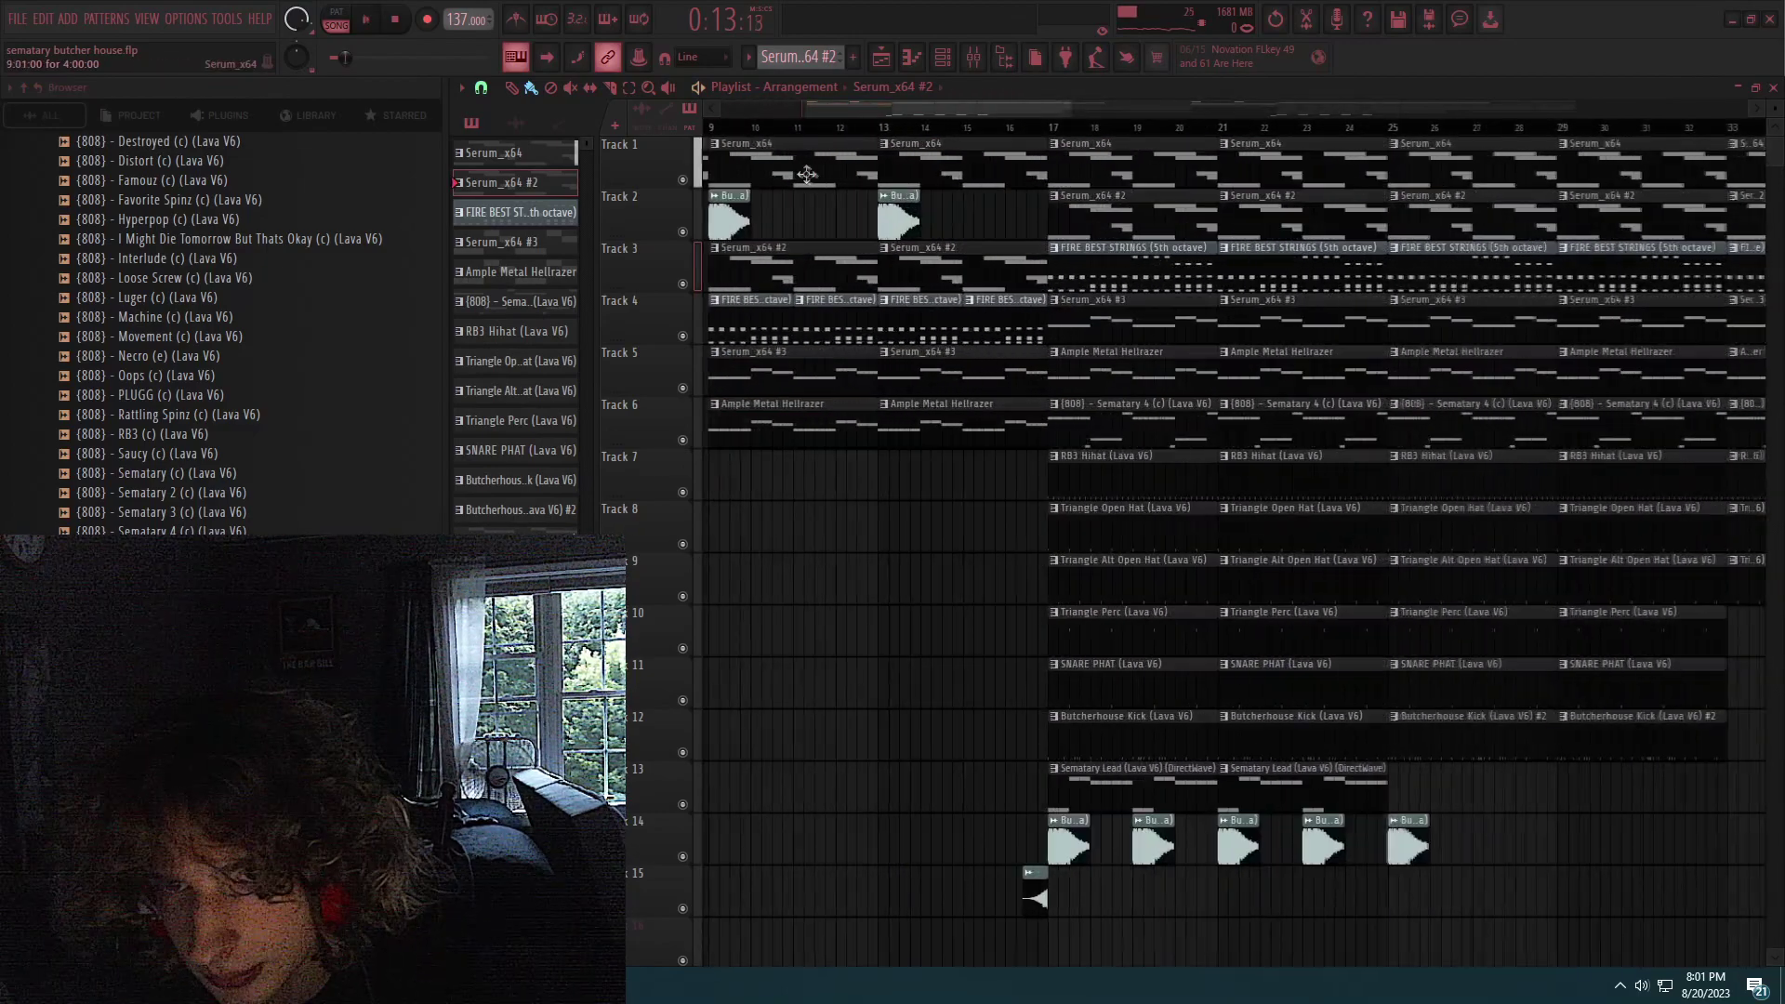
scroll(807, 181, down, 5)
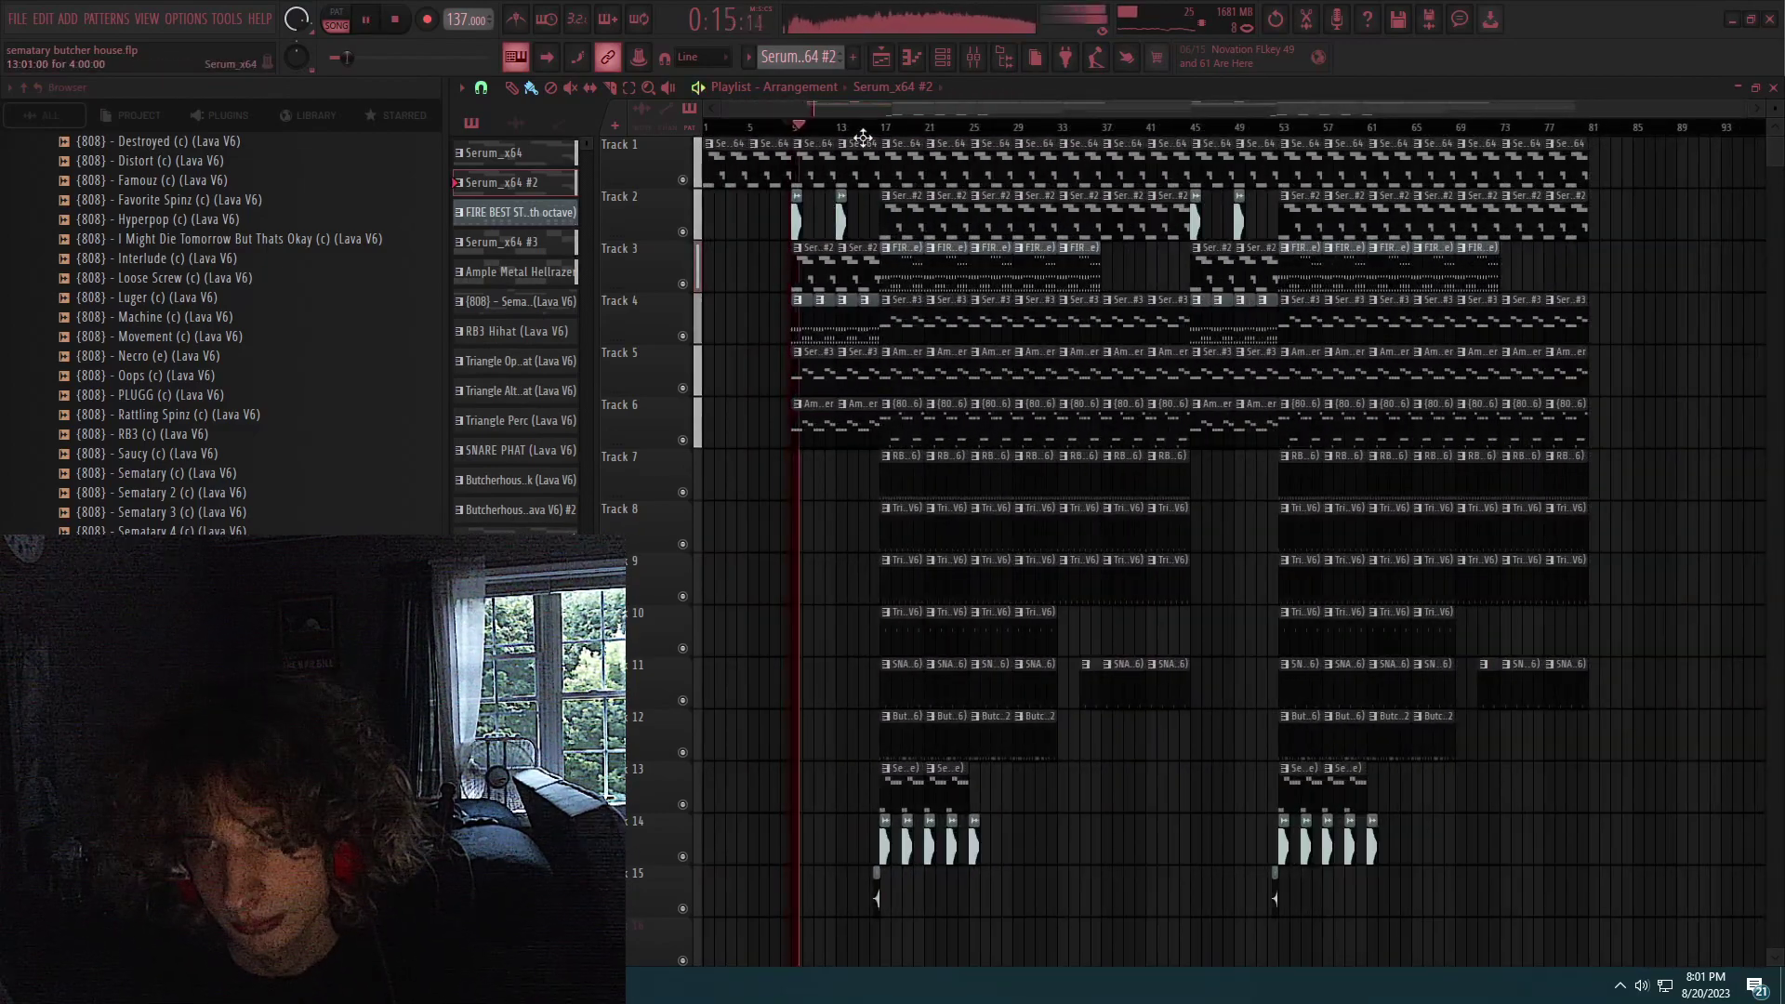
key(space)
Position playback at about bar 16 and examine the drop from bar 17, selecting the Sematary Lead pattern.
click(860, 129)
scroll(893, 133, up, 6)
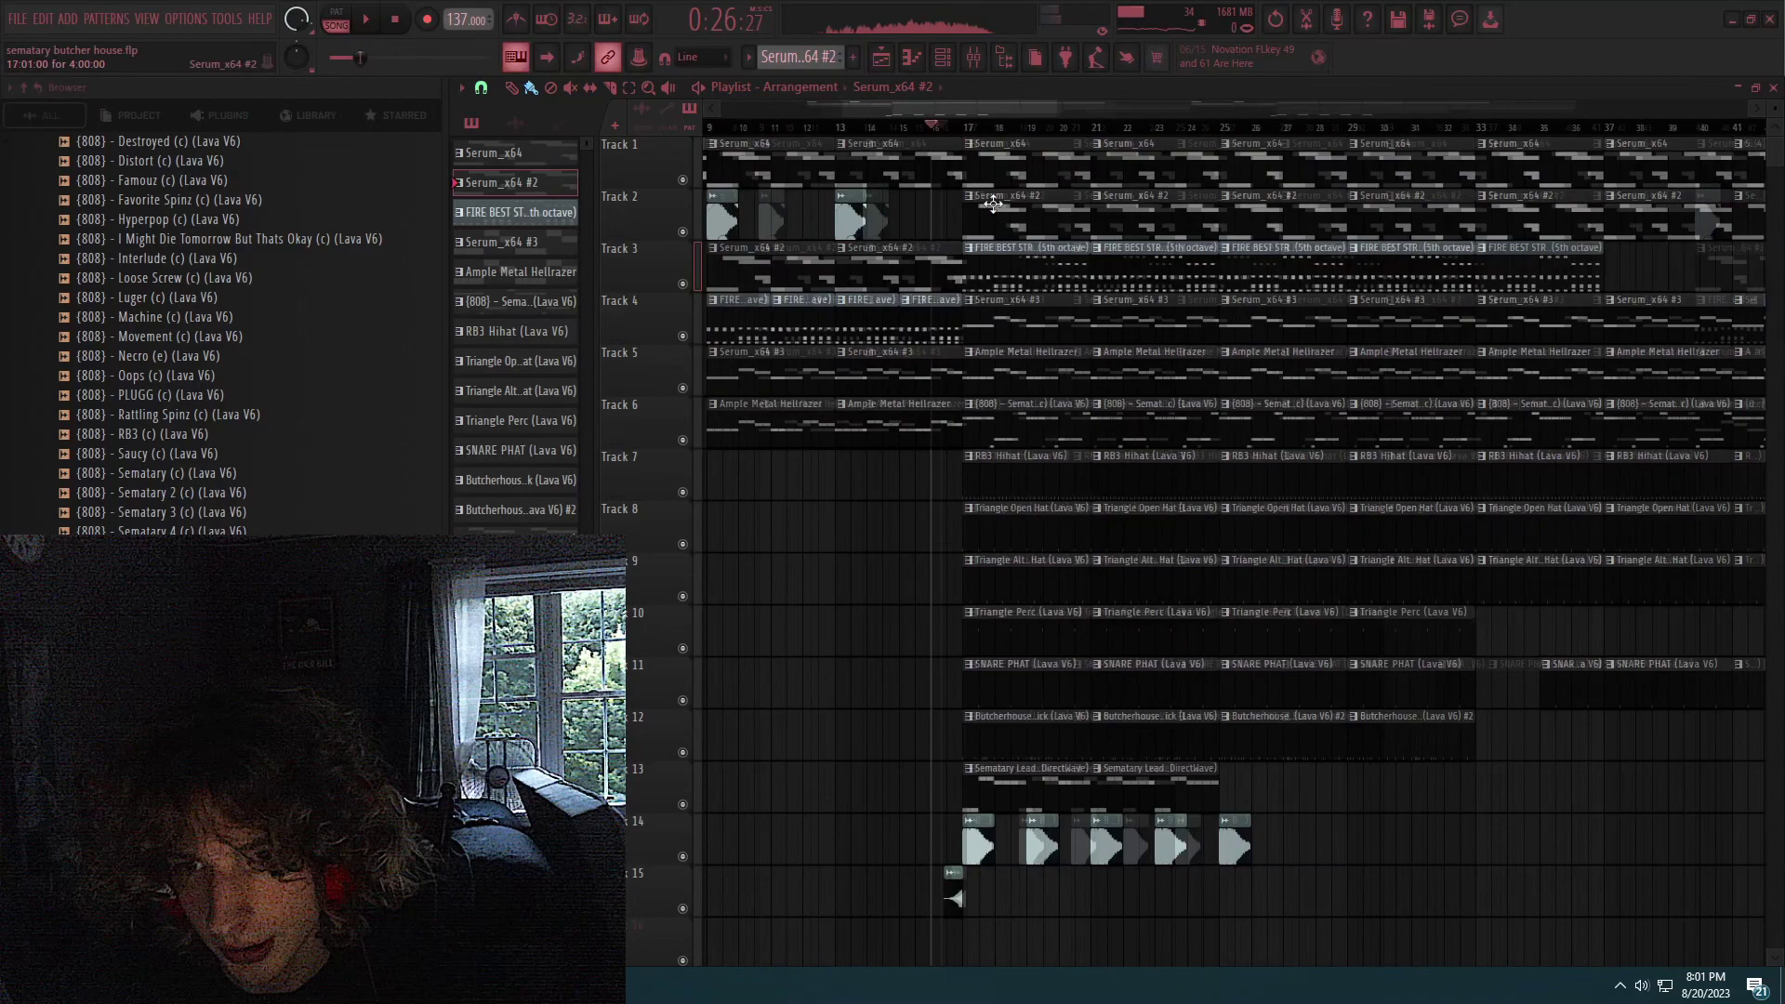
click(1011, 786)
scroll(1012, 786, down, 6)
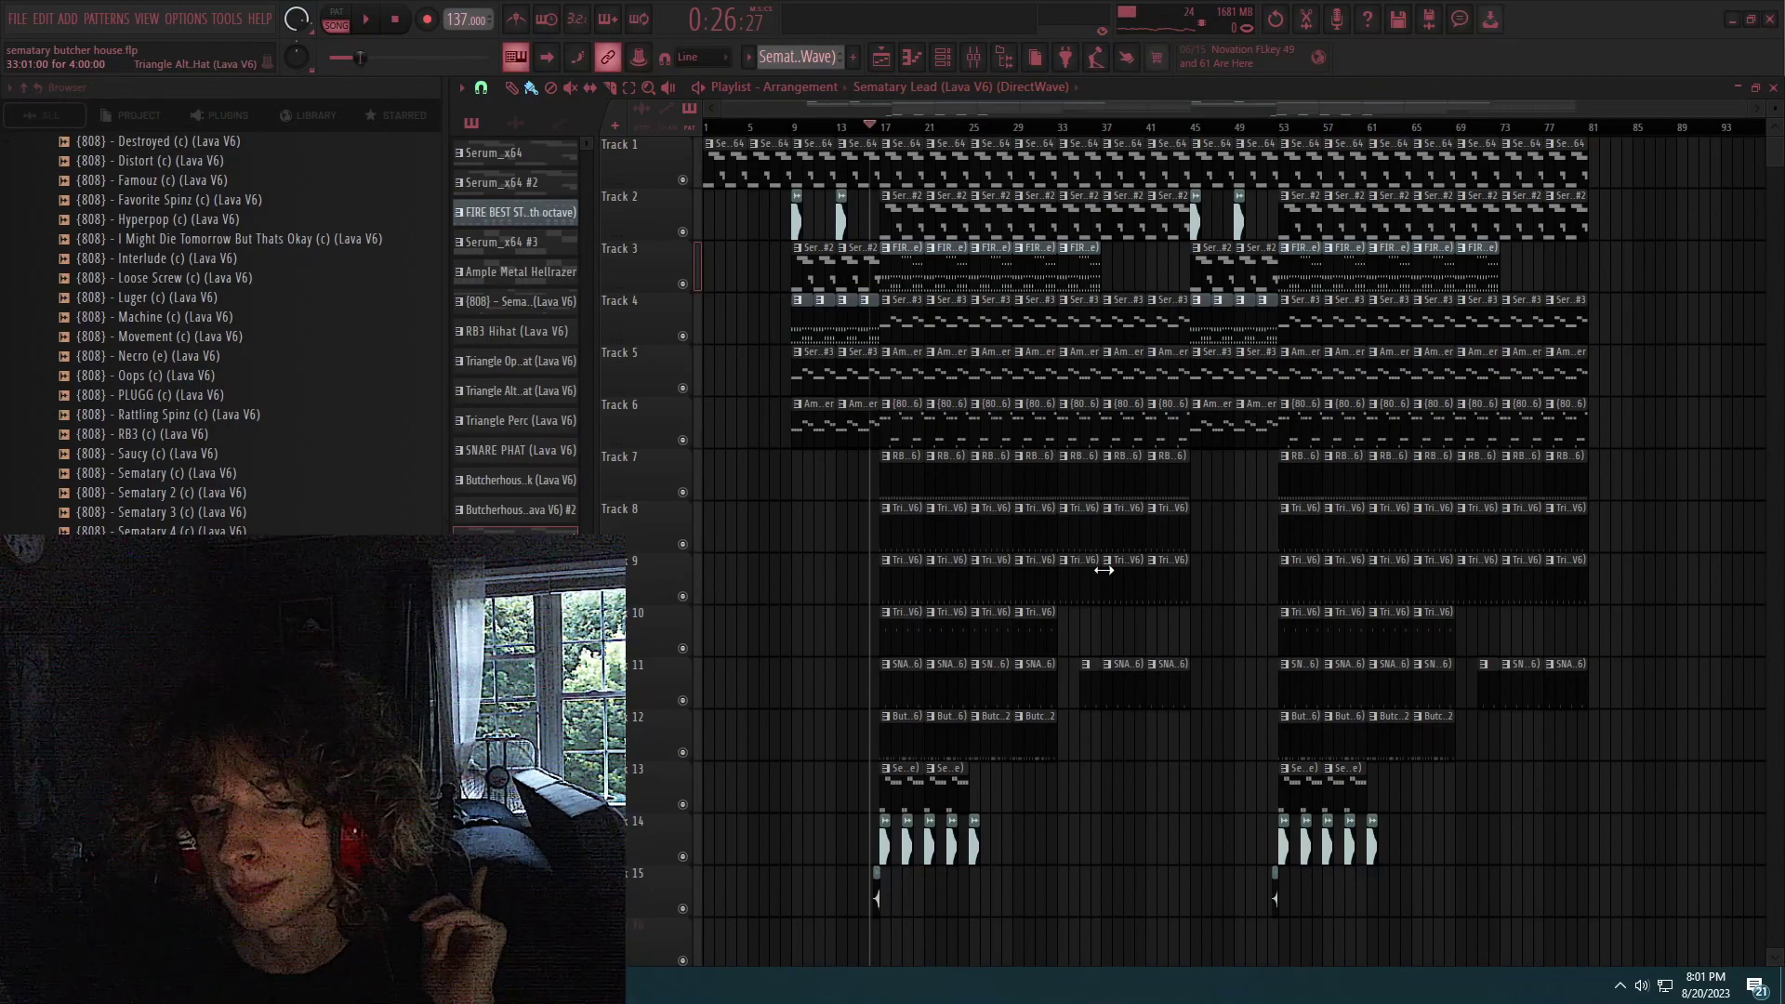
Switch to OBS.
key(alt+Tab)
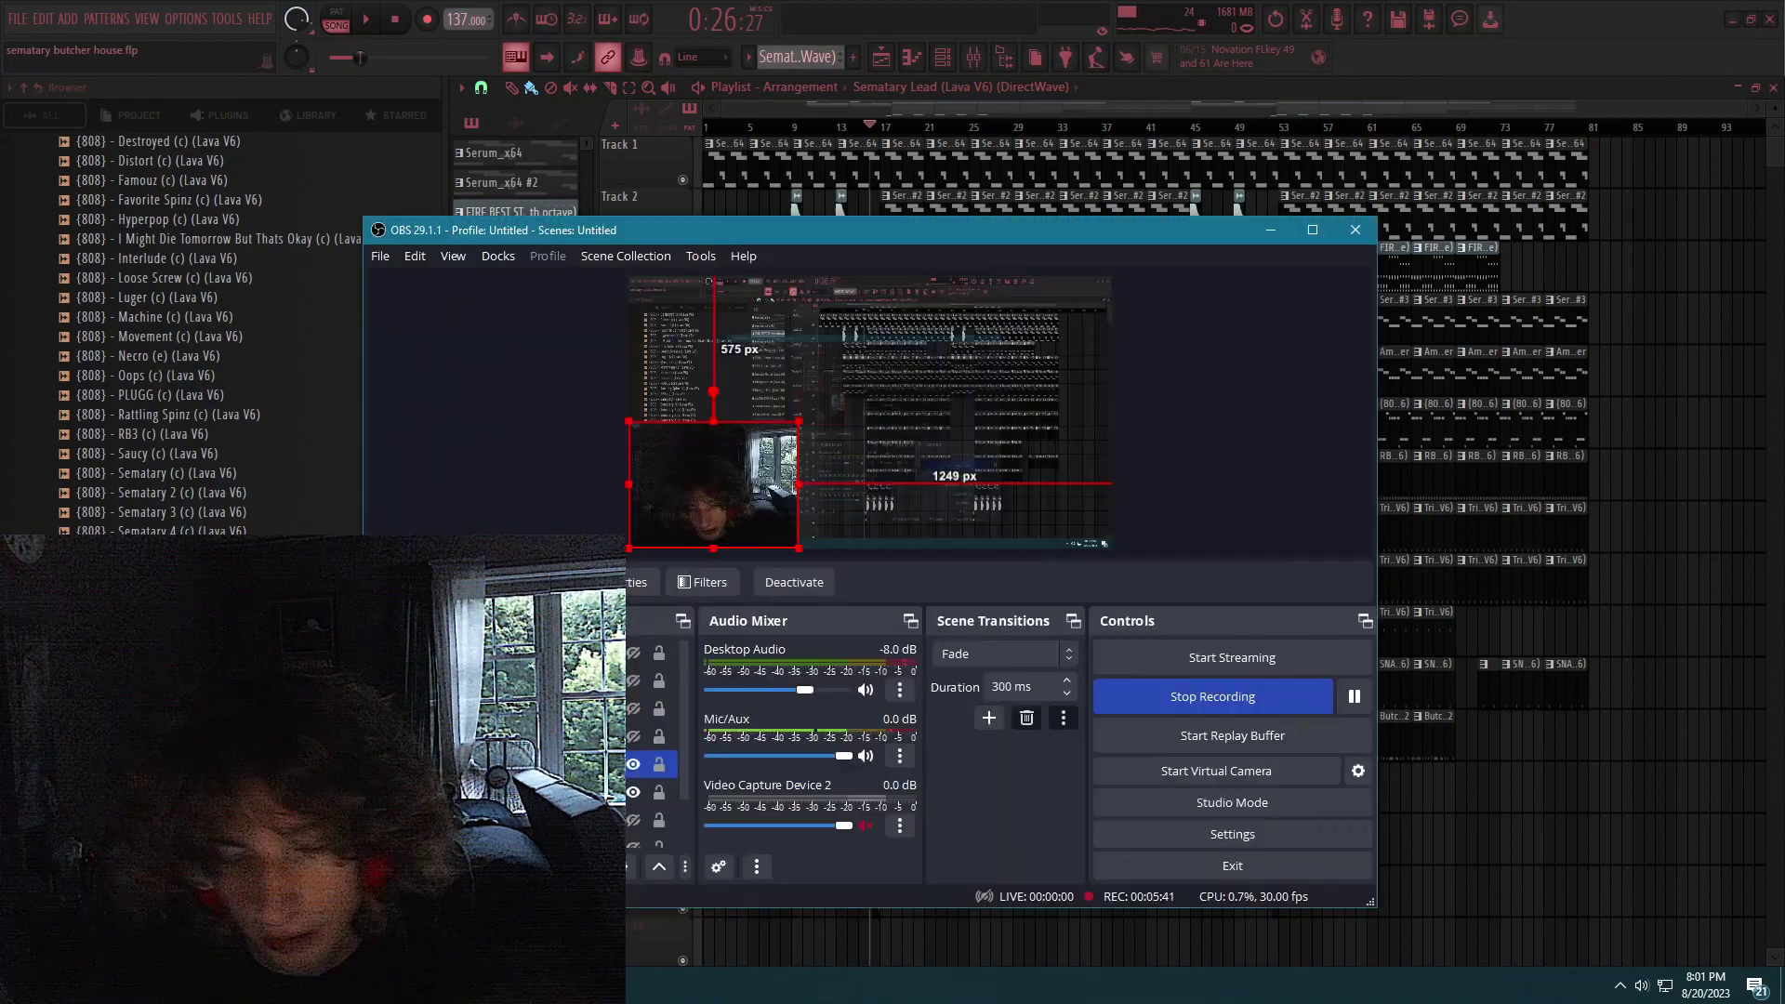